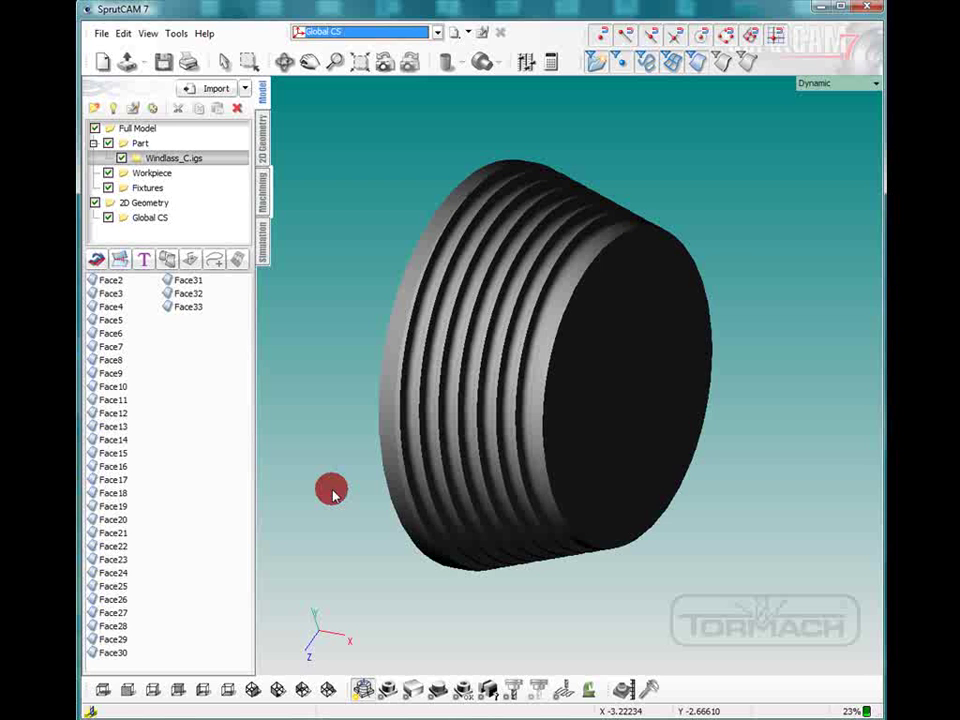
# Select all faces of the Windlass_C.igs part and sew them with a tolerance of 0.
pyautogui.moveTo(340, 491)
pyautogui.mouseDown()
pyautogui.moveTo(332, 489)
pyautogui.moveTo(392, 499)
pyautogui.moveTo(383, 510)
pyautogui.moveTo(484, 438)
pyautogui.mouseUp()
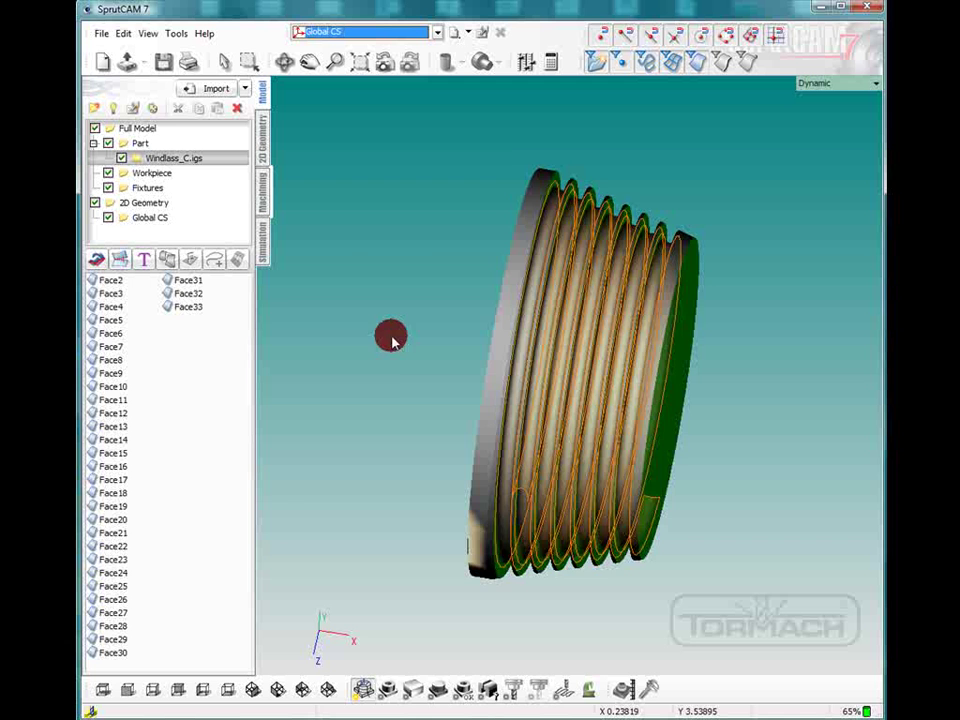
pyautogui.moveTo(397, 348)
pyautogui.mouseDown()
pyautogui.moveTo(392, 375)
pyautogui.moveTo(362, 362)
pyautogui.moveTo(396, 317)
pyautogui.moveTo(358, 321)
pyautogui.moveTo(356, 186)
pyautogui.mouseUp()
pyautogui.click(263, 94)
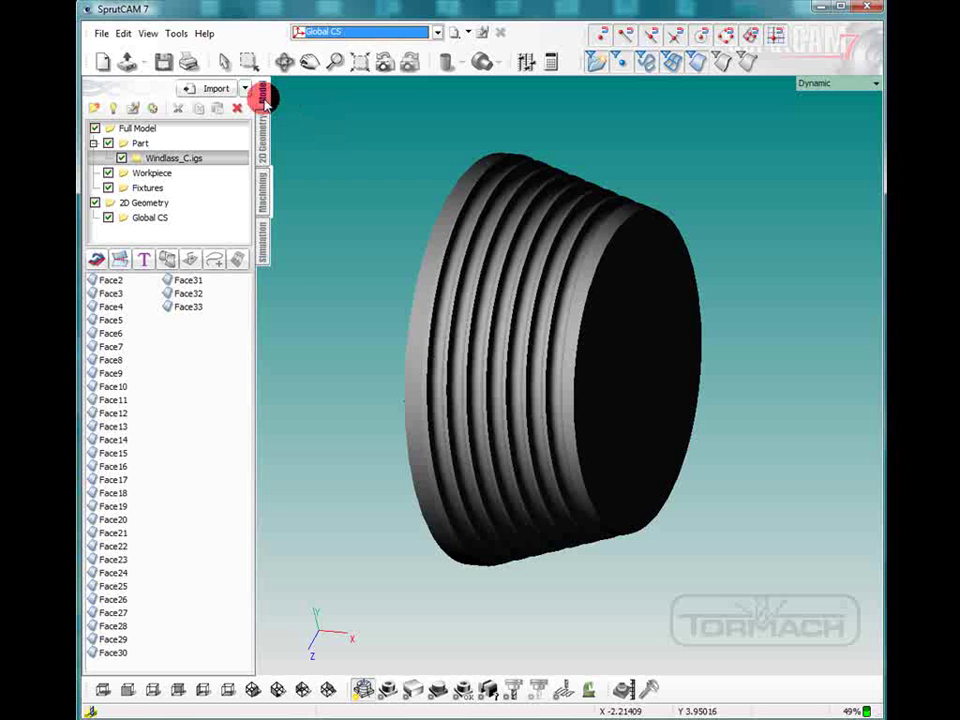
pyautogui.moveTo(337, 134)
pyautogui.mouseDown()
pyautogui.moveTo(607, 553)
pyautogui.moveTo(735, 615)
pyautogui.moveTo(760, 612)
pyautogui.mouseUp()
pyautogui.click(128, 305)
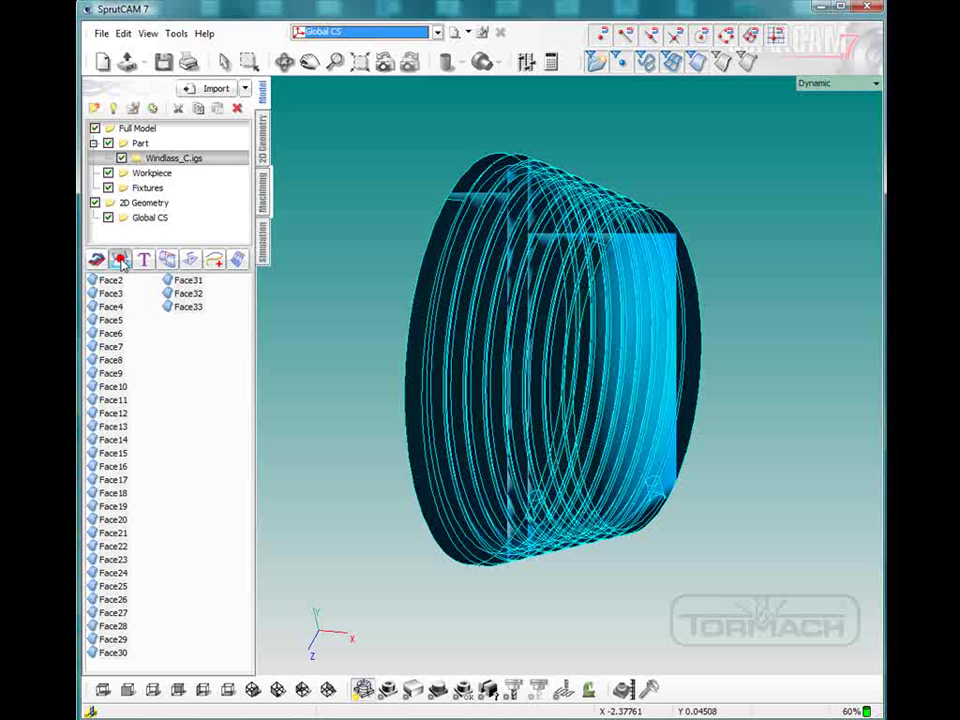
pyautogui.click(119, 259)
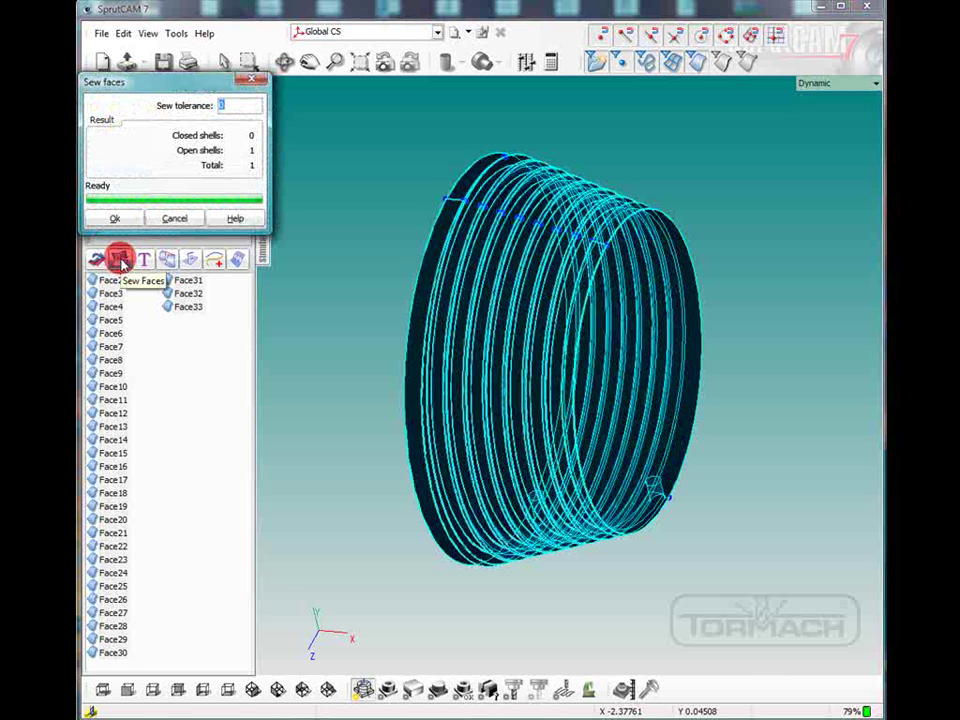
pyautogui.click(120, 219)
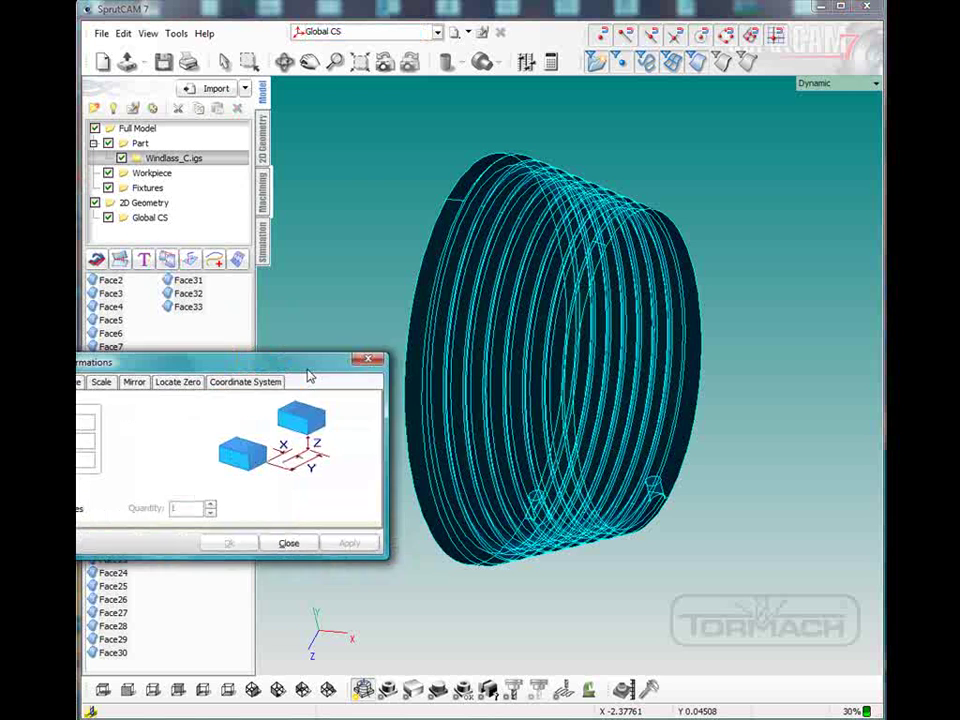
# Locate the part's zero at the X-axis maximum, Y-axis middle and Z-axis middle with the spatial transformations.
pyautogui.moveTo(306, 375)
pyautogui.mouseDown()
pyautogui.moveTo(426, 422)
pyautogui.moveTo(426, 449)
pyautogui.moveTo(404, 434)
pyautogui.mouseUp()
pyautogui.click(313, 457)
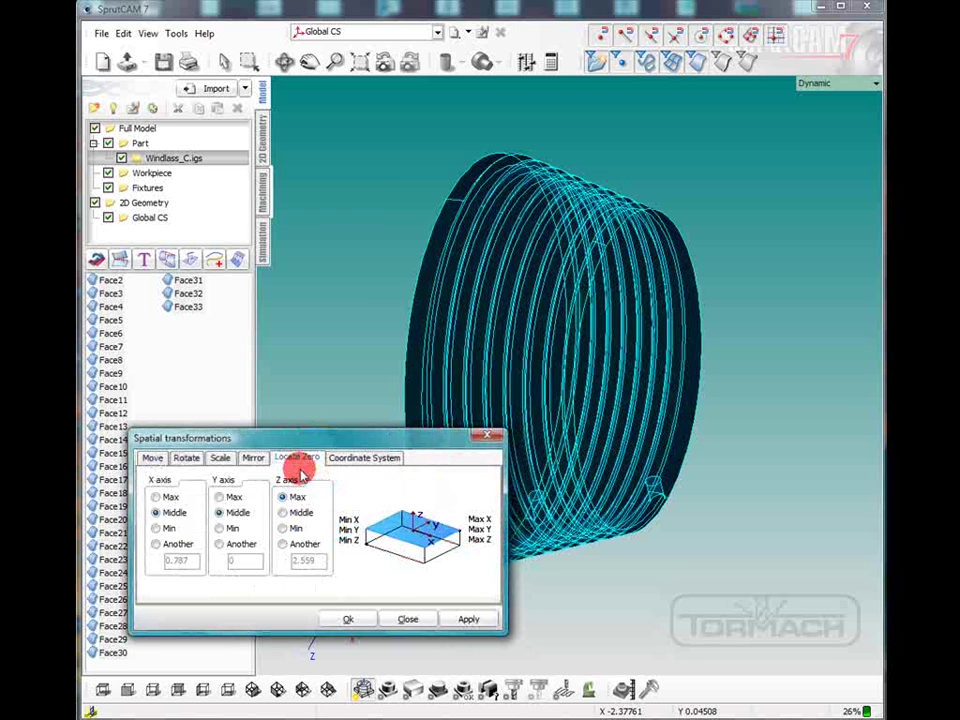
pyautogui.click(285, 512)
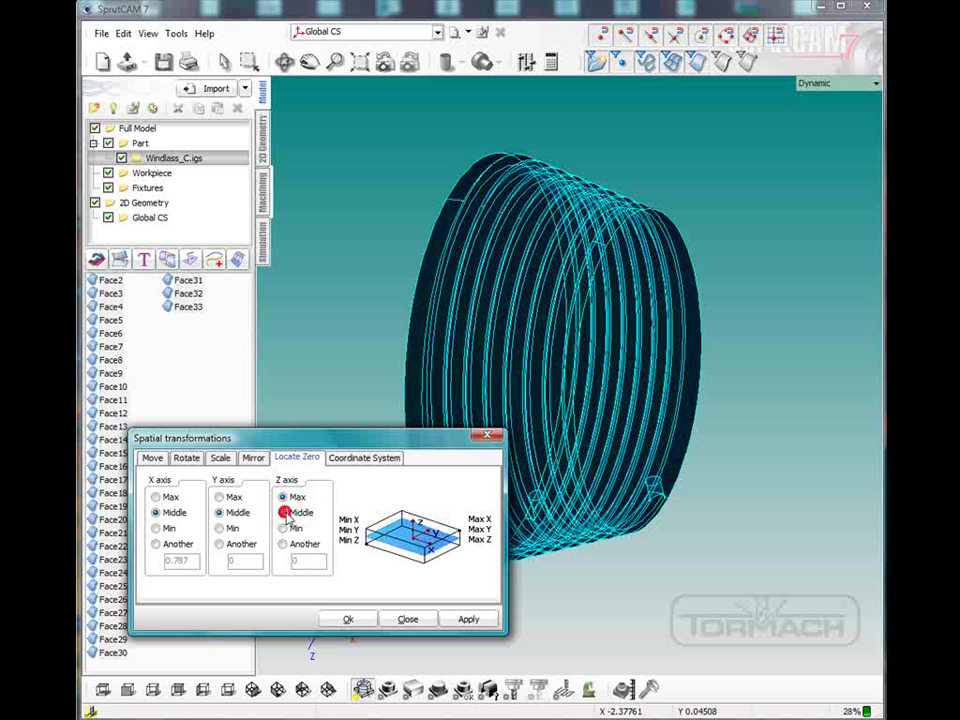
pyautogui.click(160, 511)
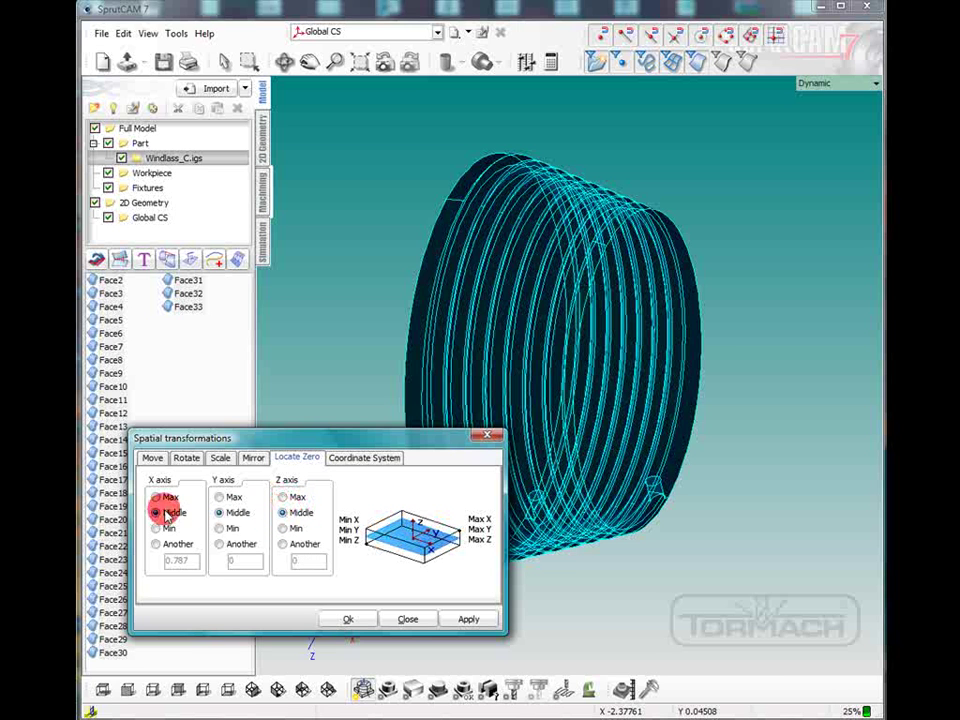
pyautogui.click(156, 496)
pyautogui.click(466, 619)
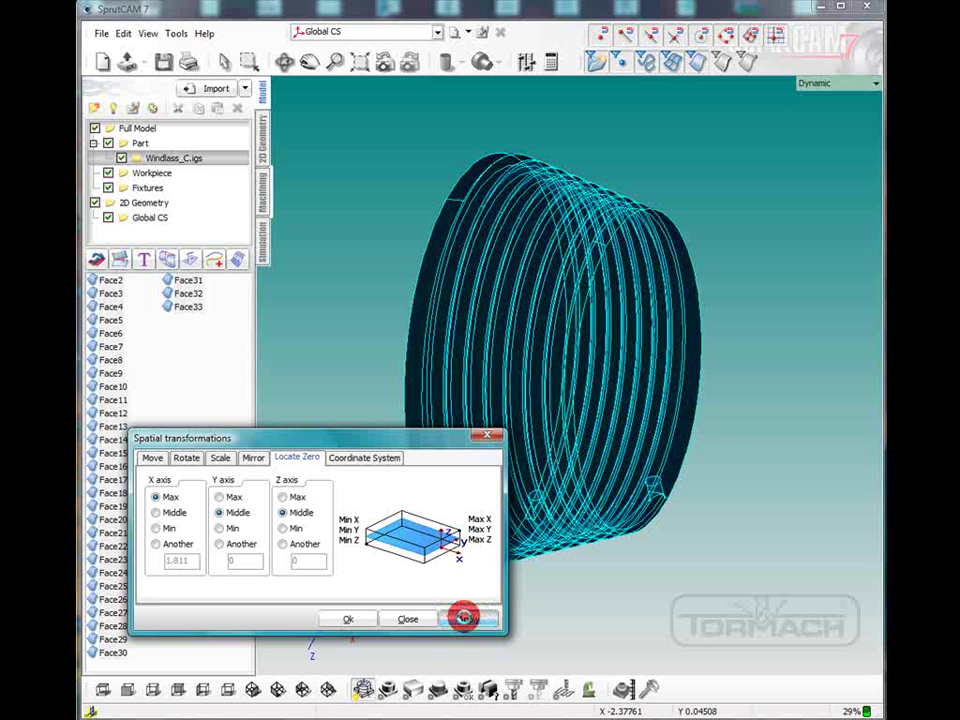
pyautogui.click(644, 364)
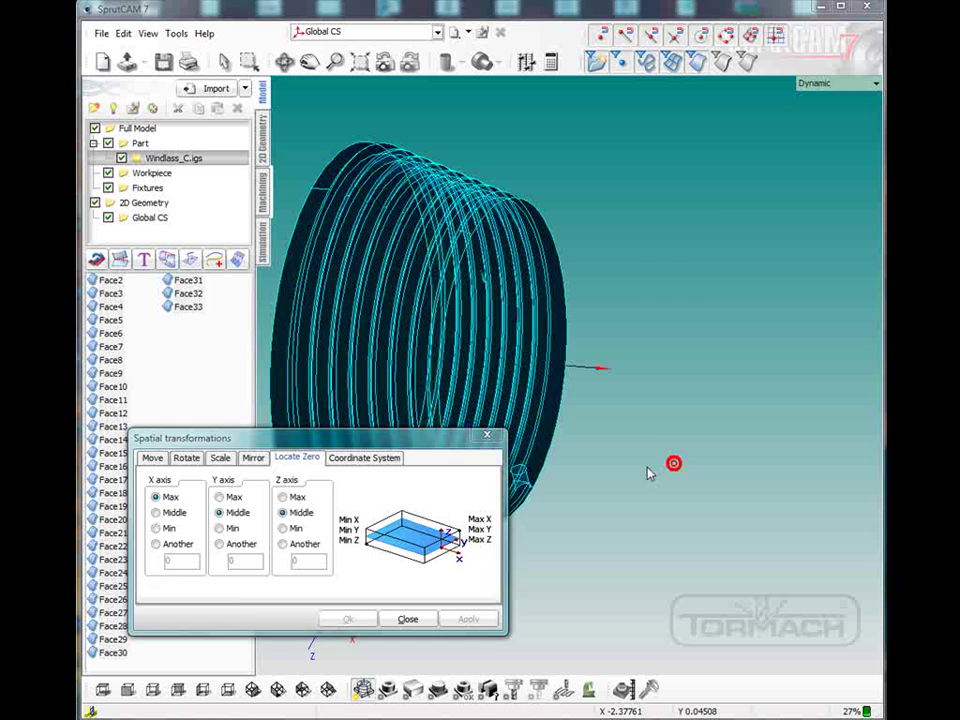
pyautogui.click(408, 619)
# Examine the part's origin on the small end face and the ends of the helical groove from several angles.
pyautogui.moveTo(596, 502)
pyautogui.mouseDown(button='middle')
pyautogui.moveTo(722, 437)
pyautogui.moveTo(699, 451)
pyautogui.mouseUp(button='middle')
pyautogui.click(591, 389)
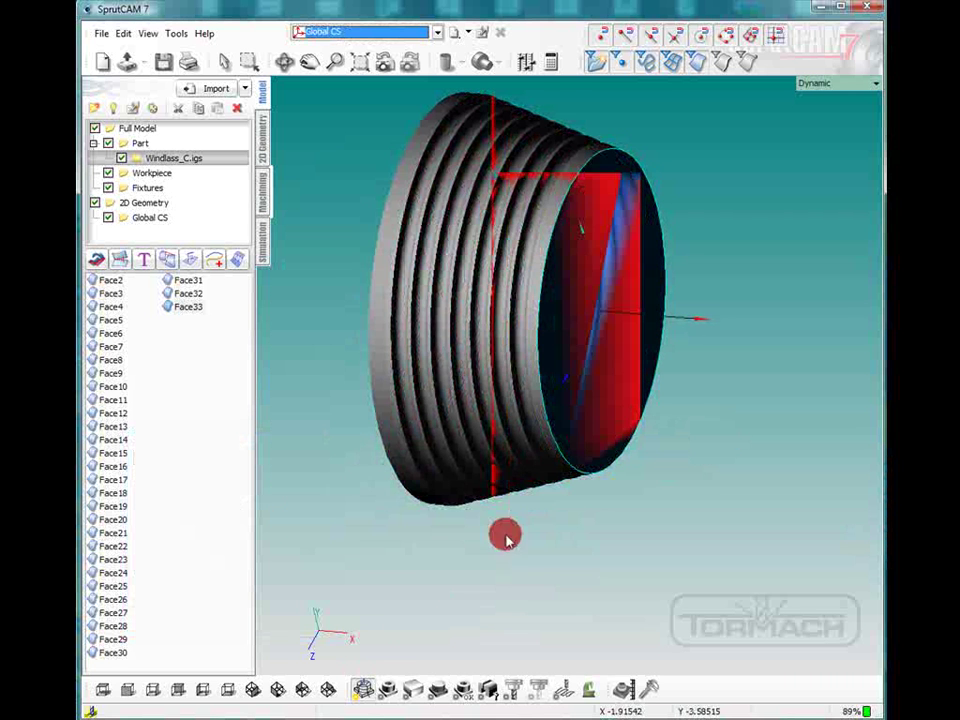
pyautogui.moveTo(447, 518)
pyautogui.mouseDown(button='middle')
pyautogui.moveTo(433, 519)
pyautogui.moveTo(435, 552)
pyautogui.moveTo(456, 495)
pyautogui.mouseUp(button='middle')
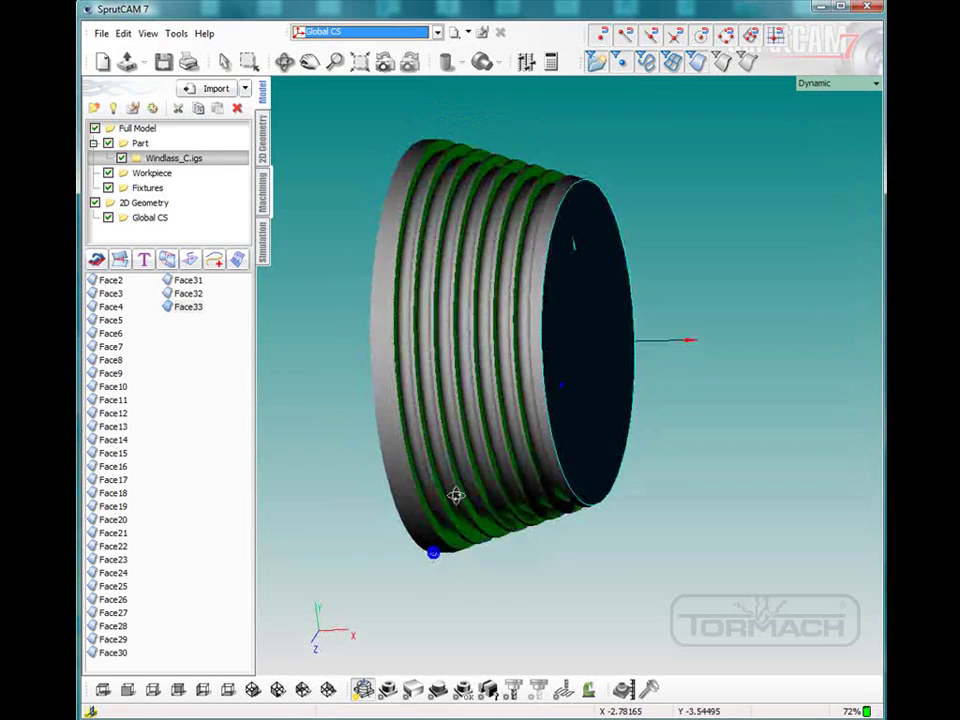
pyautogui.moveTo(450, 396); pyautogui.dragTo(375, 281, button='middle')
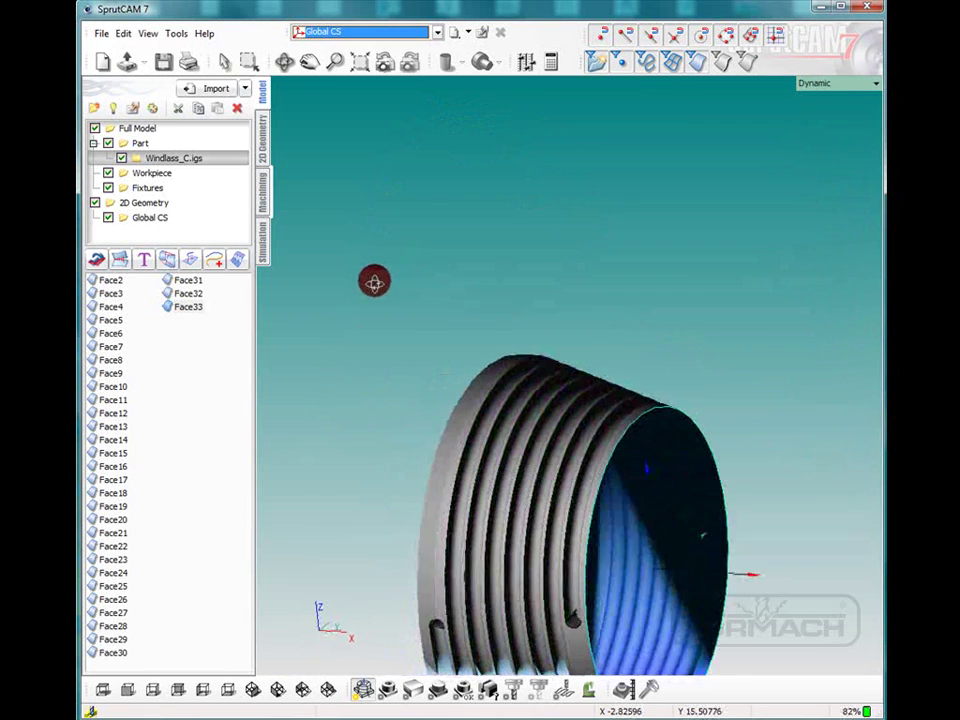
pyautogui.moveTo(562, 475); pyautogui.dragTo(584, 349, button='middle')
pyautogui.click(576, 207)
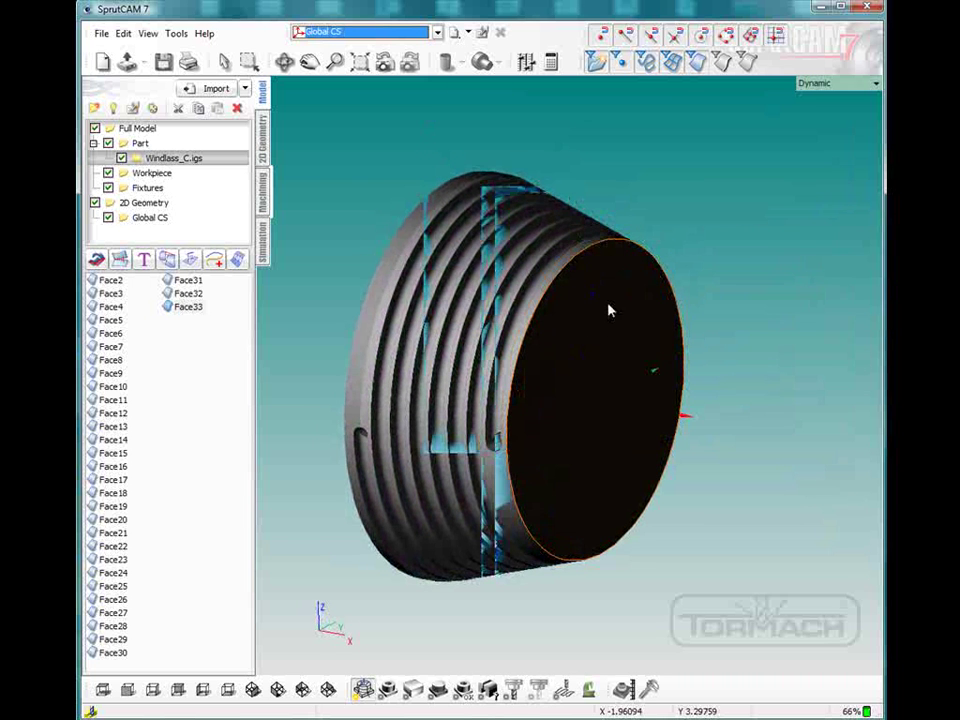
pyautogui.click(362, 432)
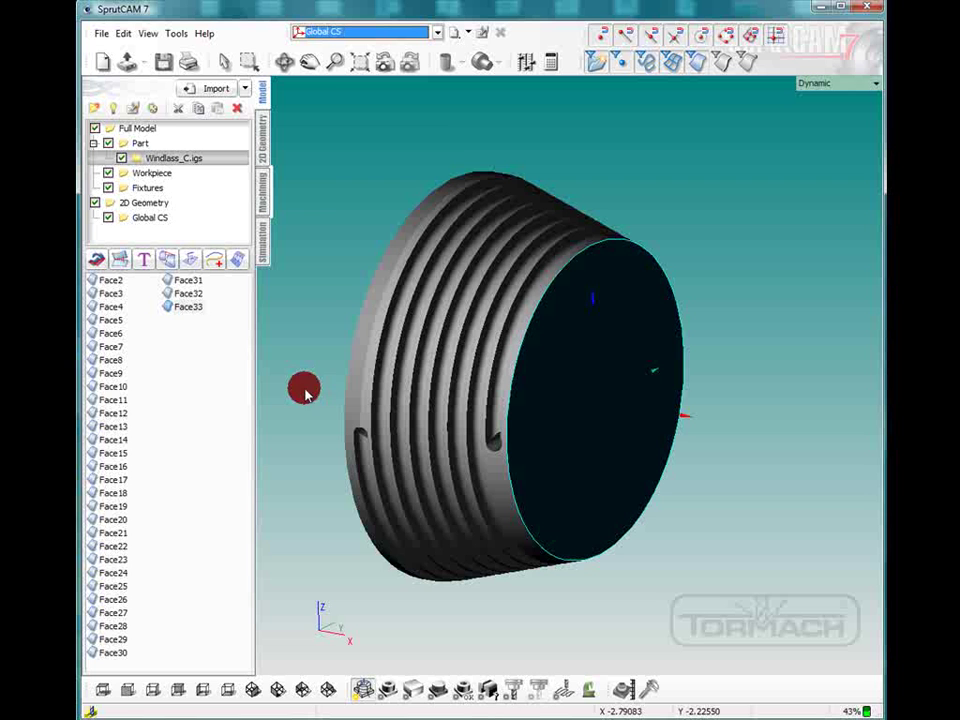
# Select all faces of the part and rotate them 270 degrees around the X axis.
pyautogui.moveTo(304, 143); pyautogui.dragTo(737, 607)
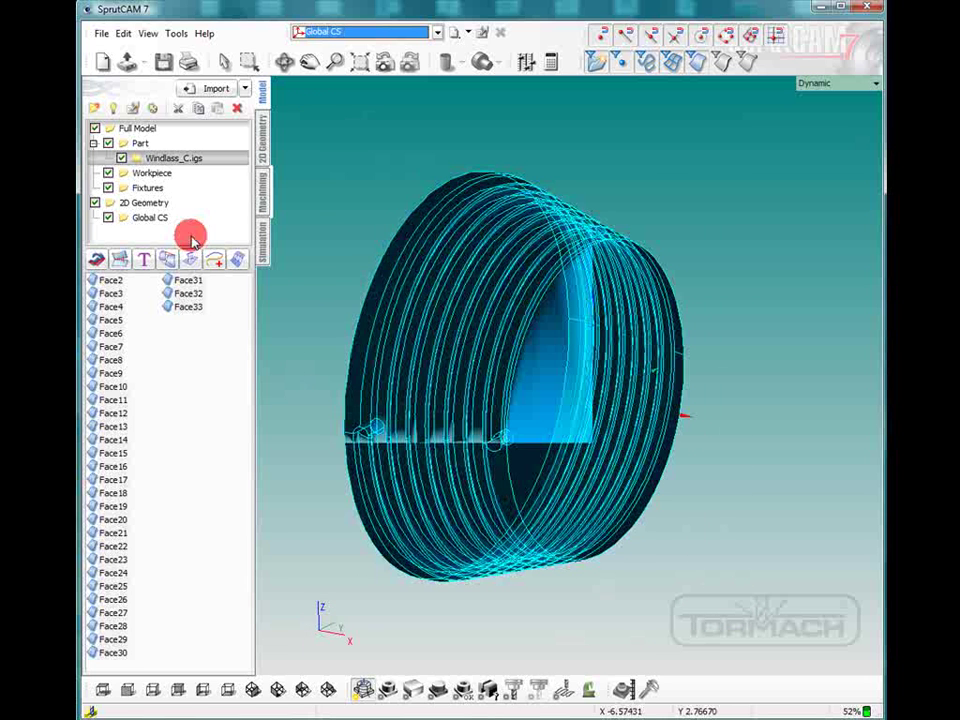
pyautogui.click(169, 259)
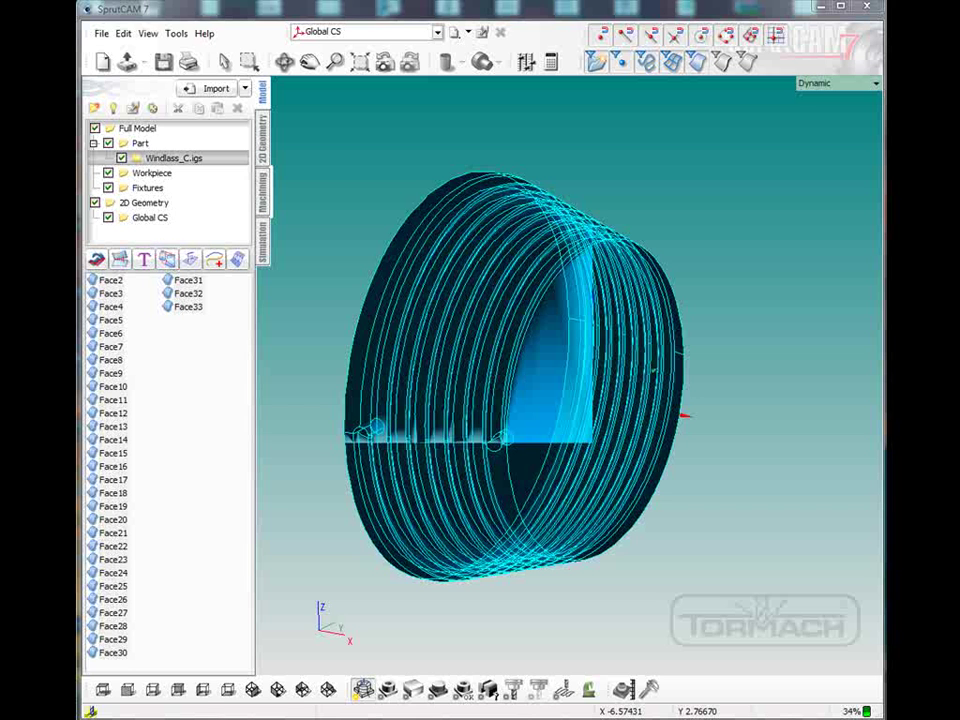
pyautogui.moveTo(180, 375); pyautogui.dragTo(416, 486)
pyautogui.click(197, 507)
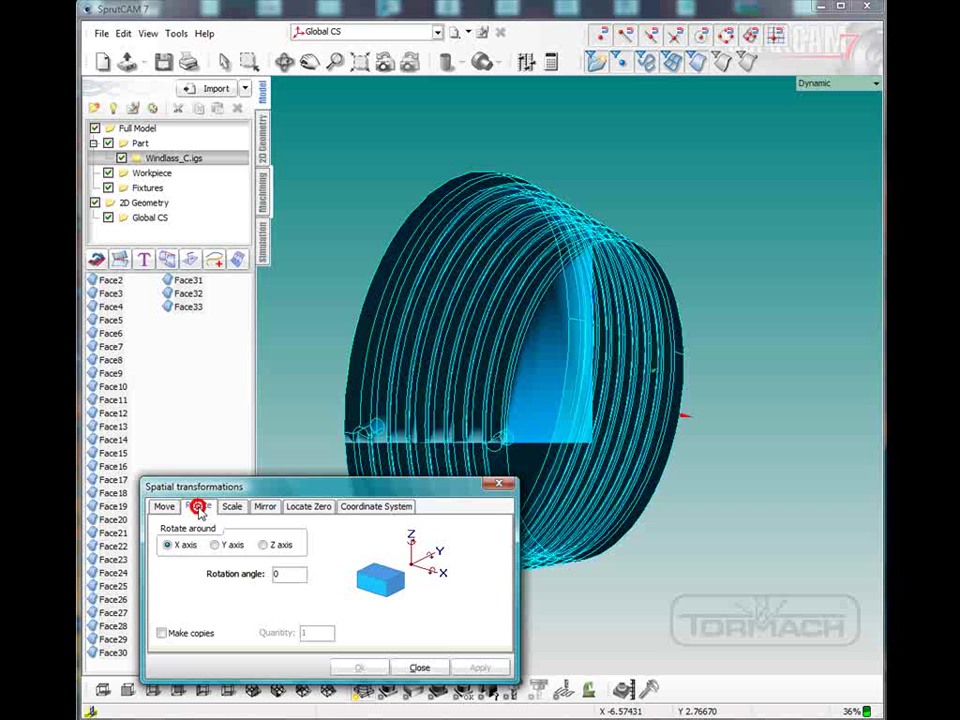
pyautogui.doubleClick(291, 573)
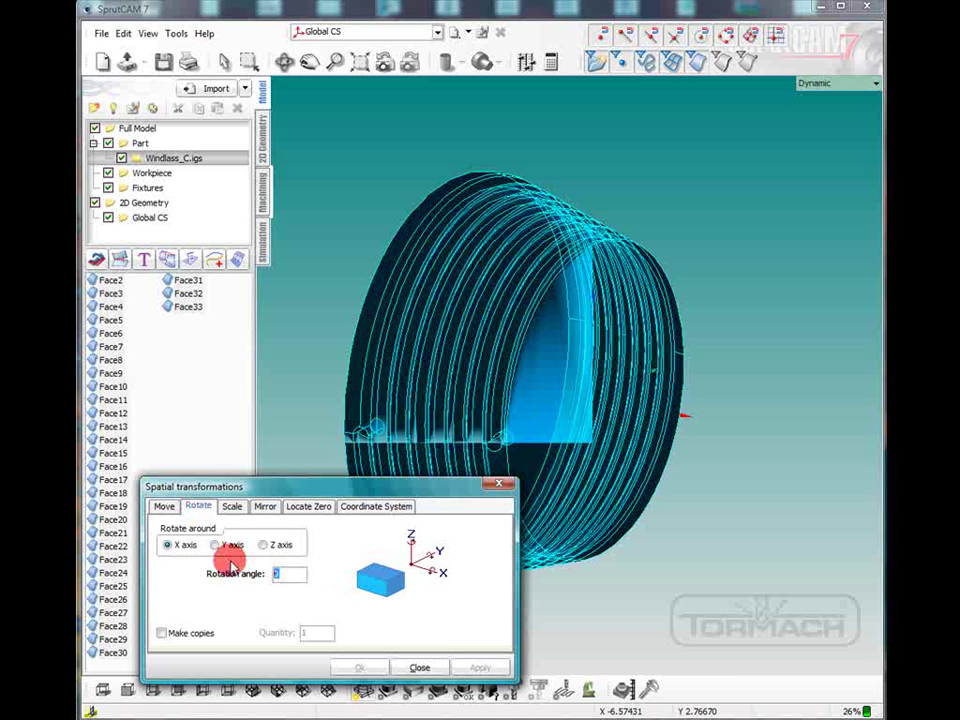
pyautogui.click(465, 668)
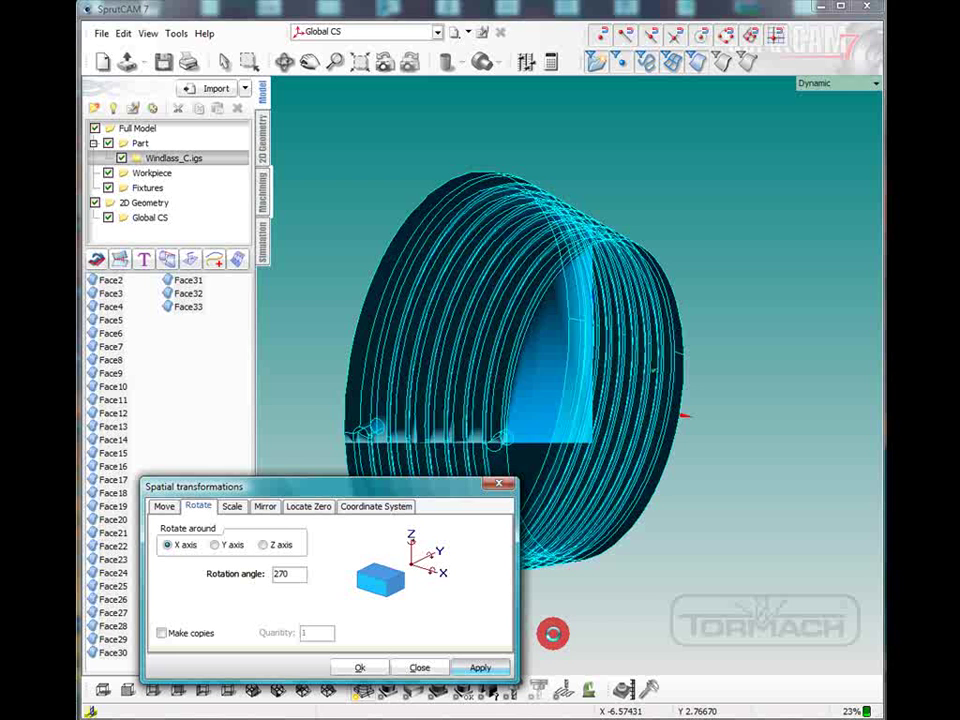
pyautogui.click(490, 486)
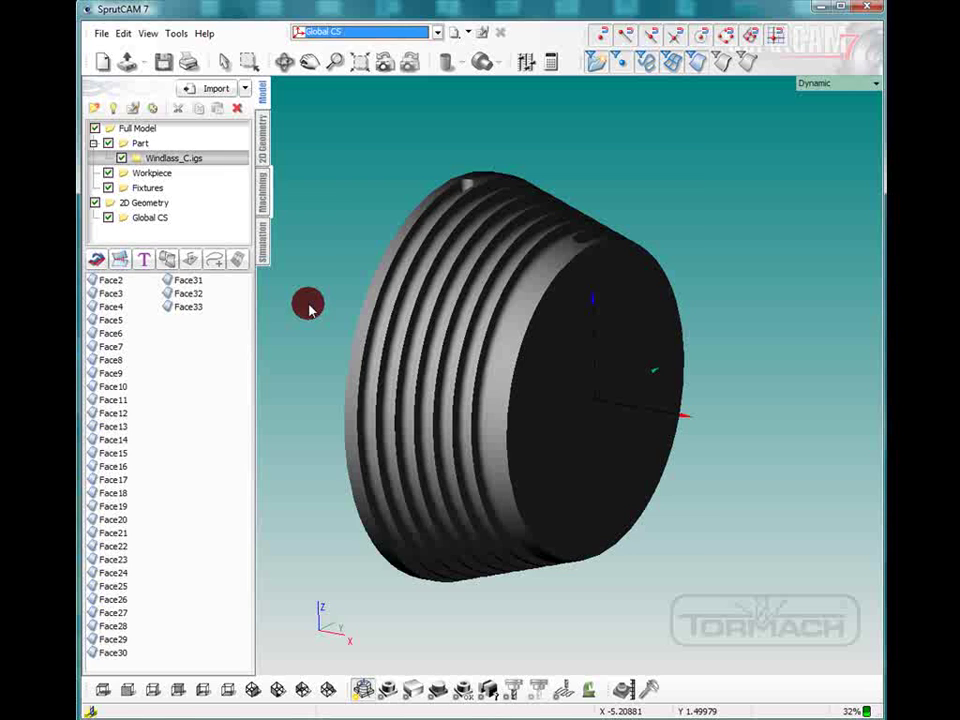
# Check the default box workpiece in the machining mode and switch to 2D geometry in the top view.
pyautogui.click(262, 193)
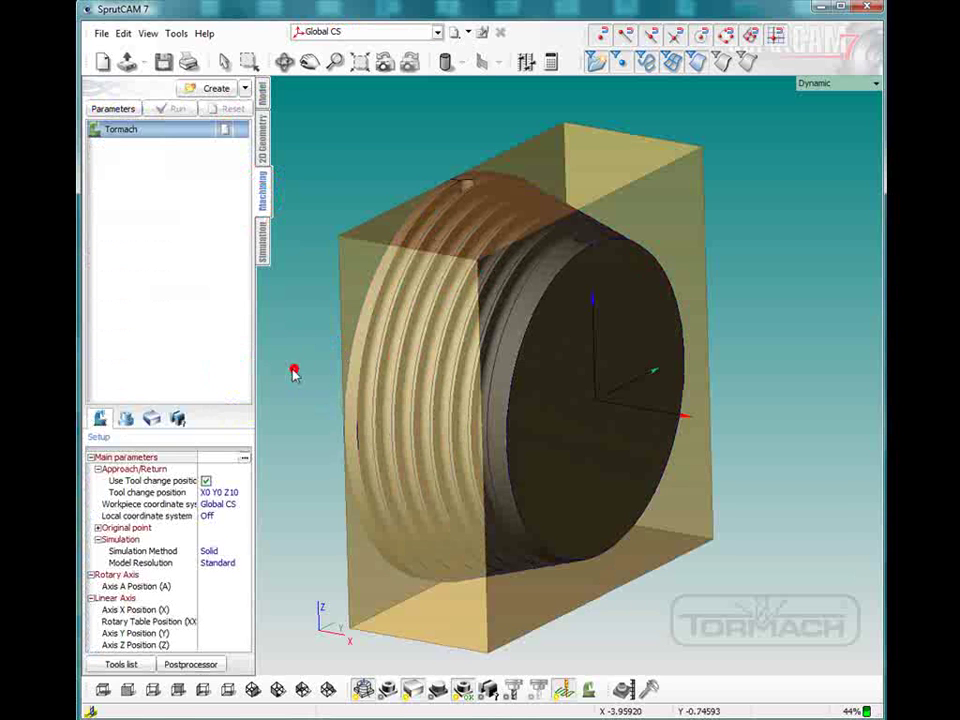
pyautogui.moveTo(294, 373); pyautogui.dragTo(268, 142)
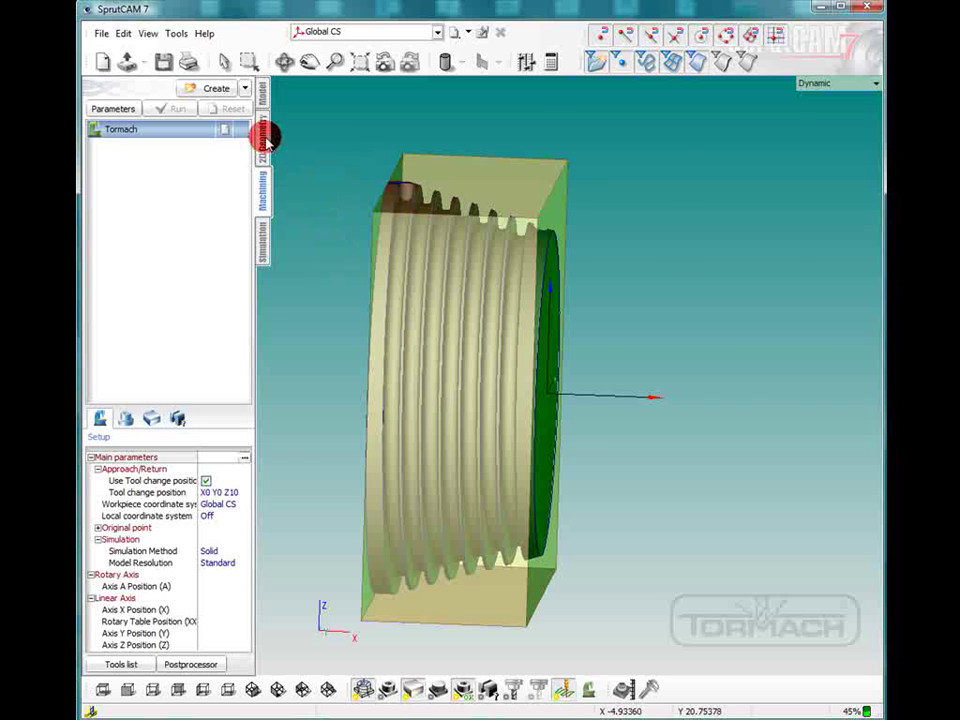
pyautogui.click(264, 140)
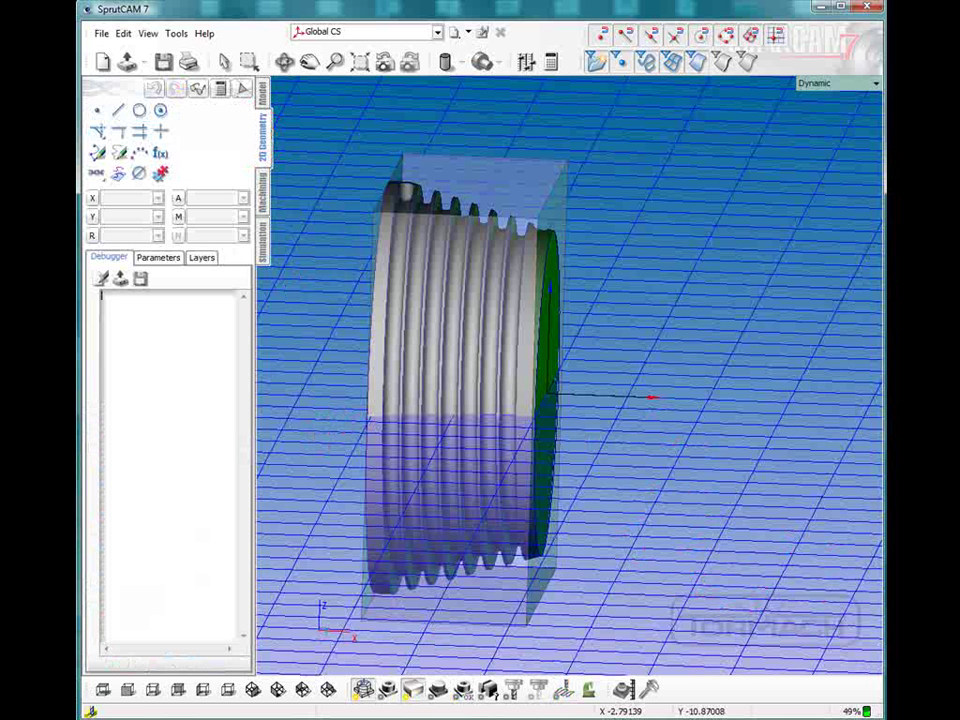
pyautogui.click(103, 690)
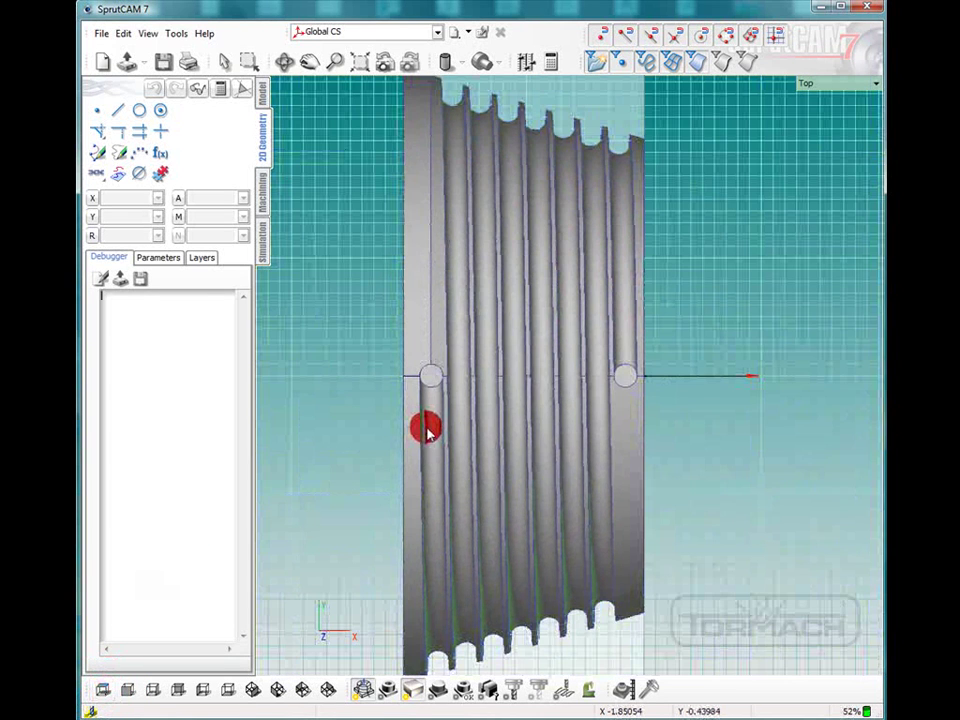
pyautogui.scroll(-1, 427, 430)
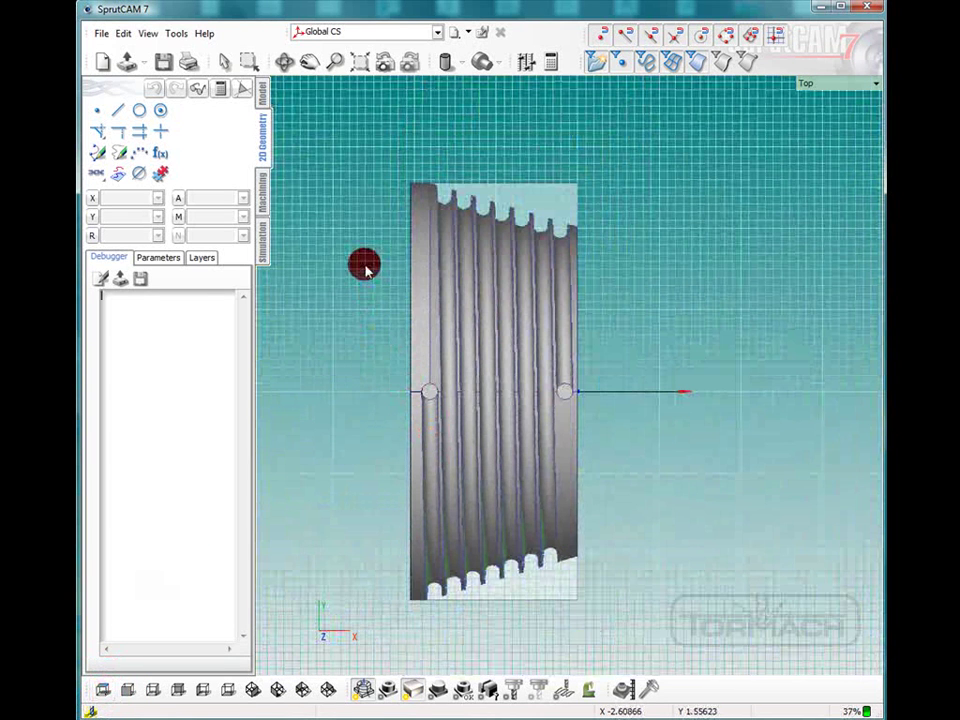
pyautogui.click(428, 186)
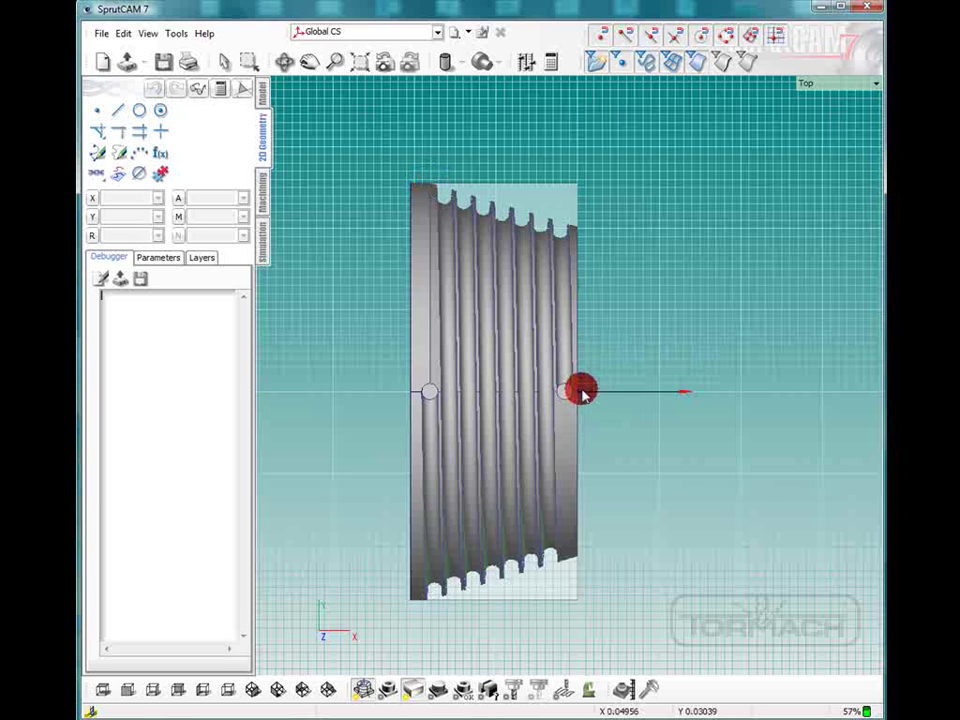
# Draw a line along the large rim's upper edge from X -2.04724, Y 2.55906 to X -1.81102, Y 2.55859.
pyautogui.click(120, 111)
pyautogui.scroll(3, 428, 200)
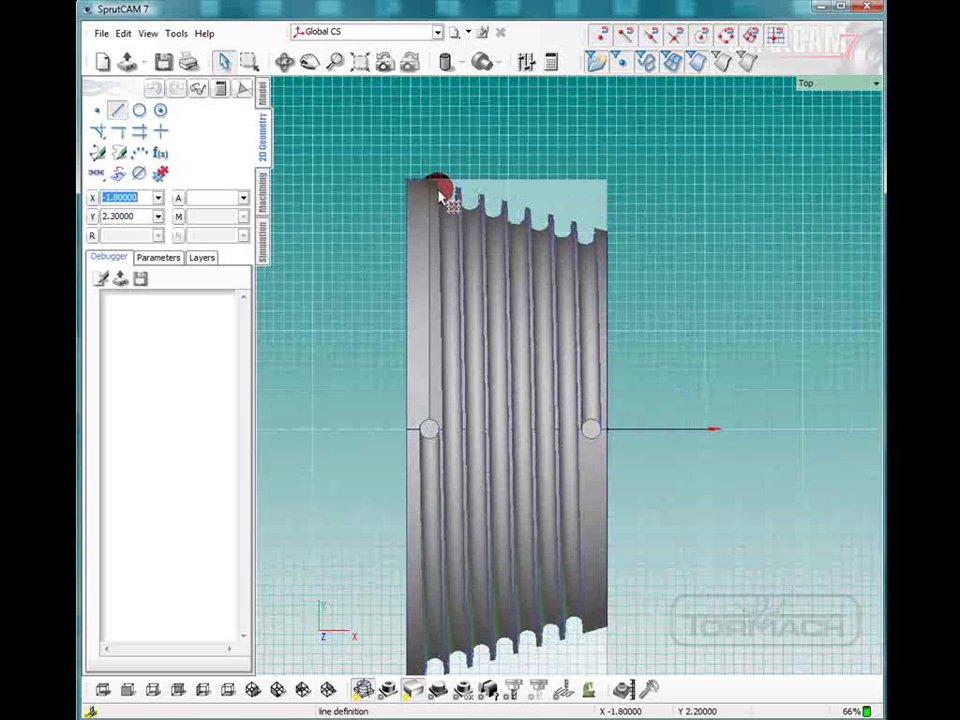
pyautogui.scroll(1, 444, 182)
pyautogui.scroll(1, 455, 185)
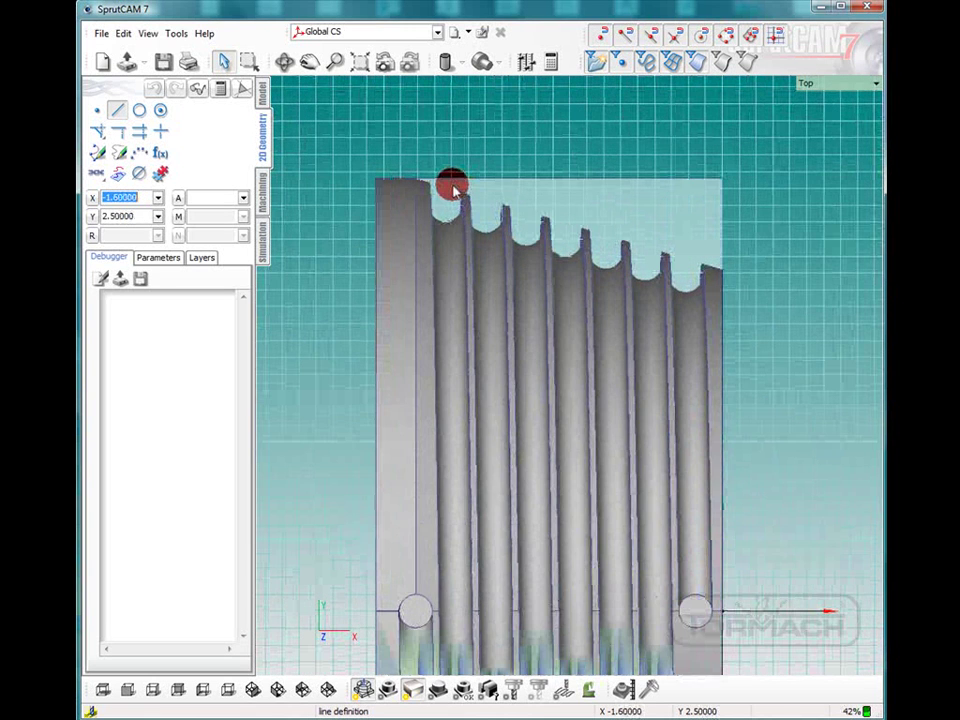
pyautogui.click(376, 183)
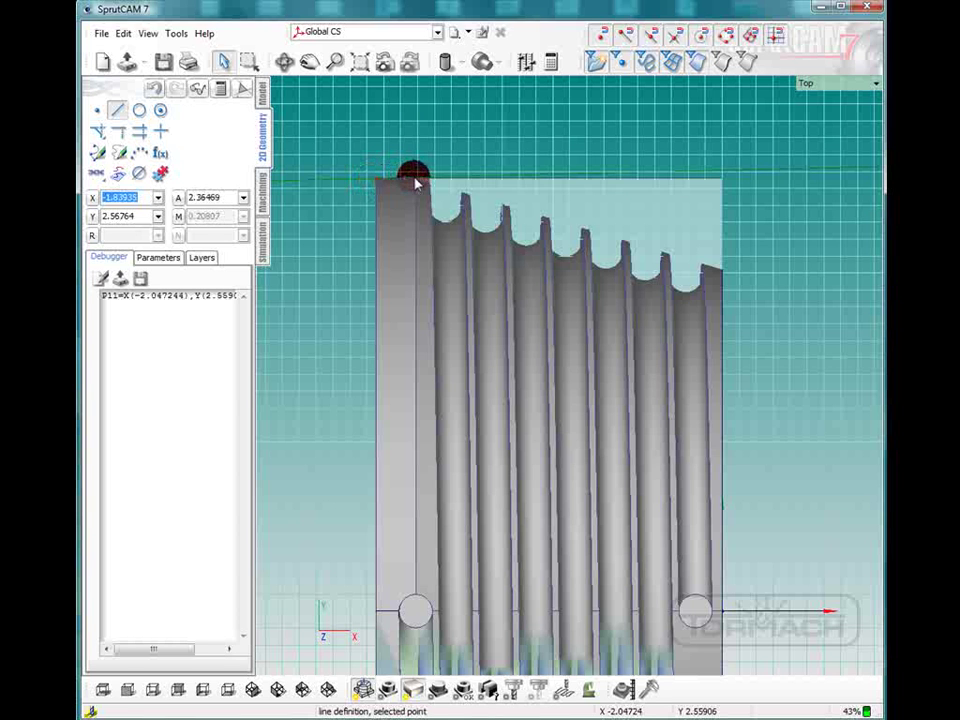
pyautogui.click(418, 185)
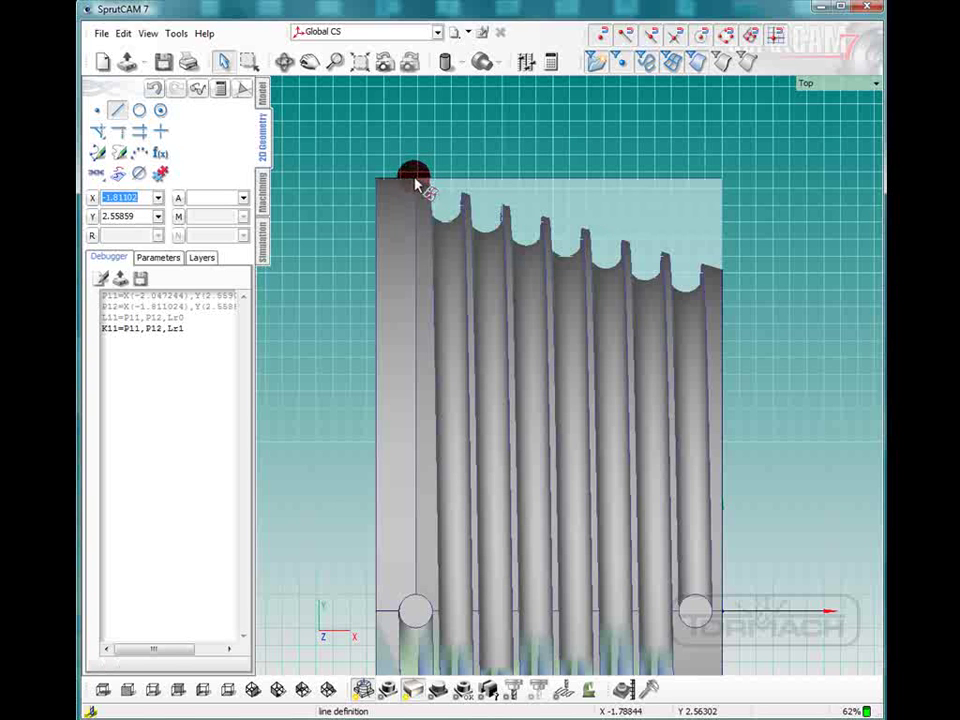
# Draw the taper line from the rim line's end to X 0, Y 2.02006 and the end-face line from there to the origin.
pyautogui.click(418, 183)
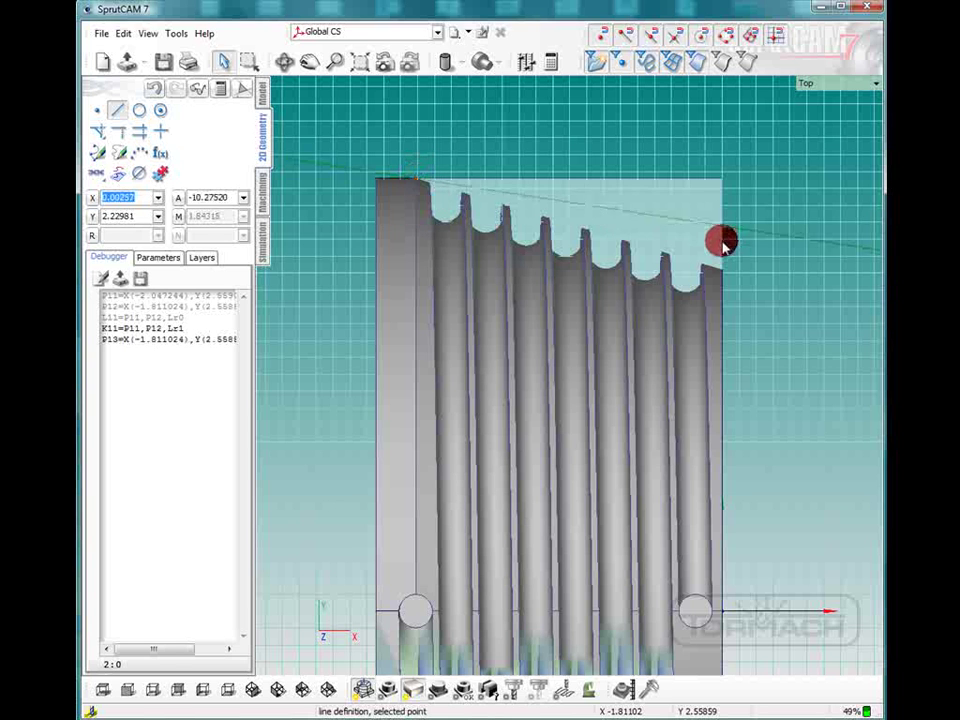
pyautogui.click(722, 272)
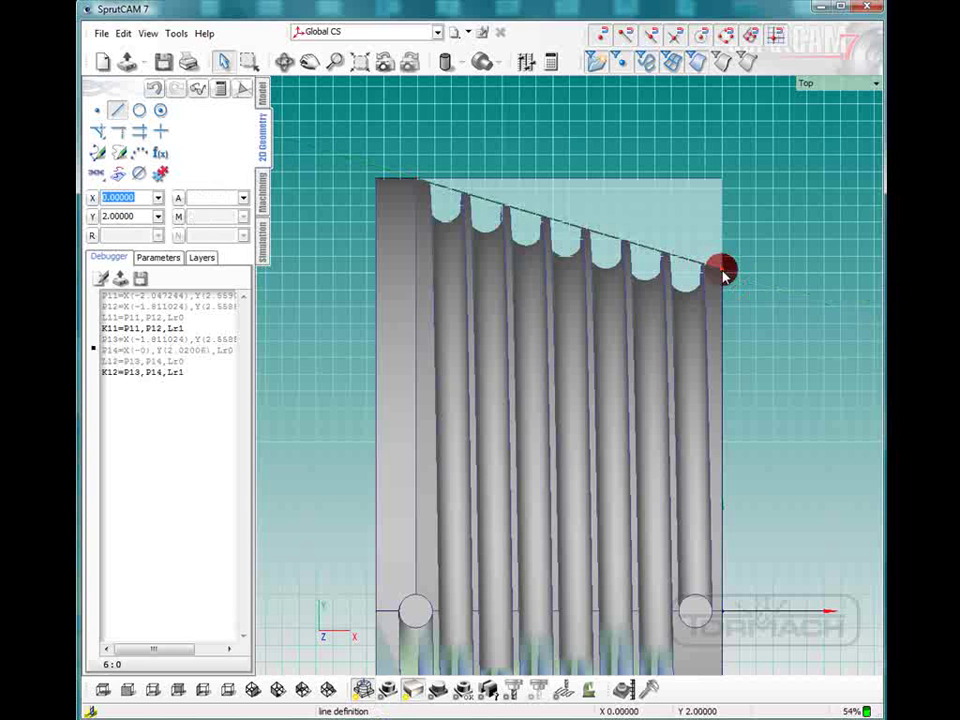
pyautogui.click(723, 270)
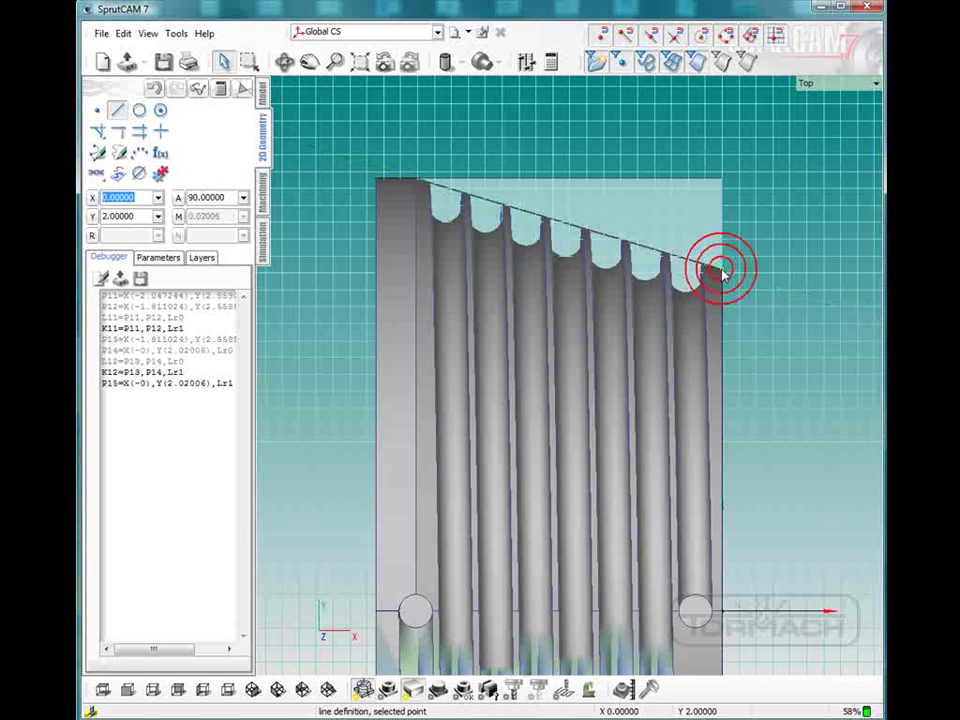
pyautogui.click(722, 614)
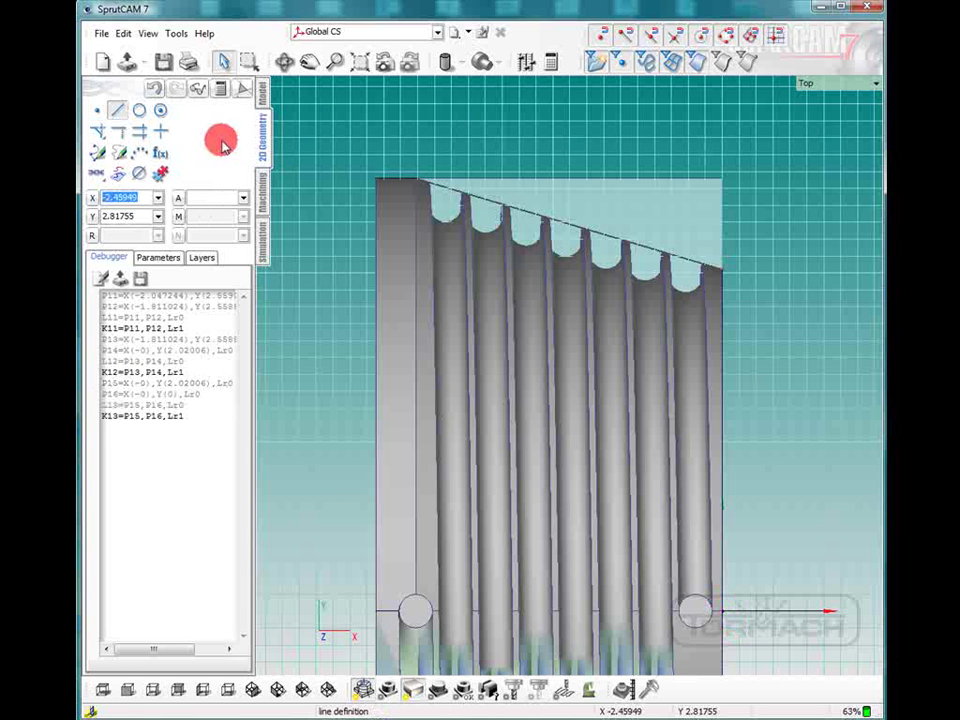
# Join the rim line, taper line and end-face line into one continuous 2D contour.
pyautogui.click(96, 176)
pyautogui.click(397, 183)
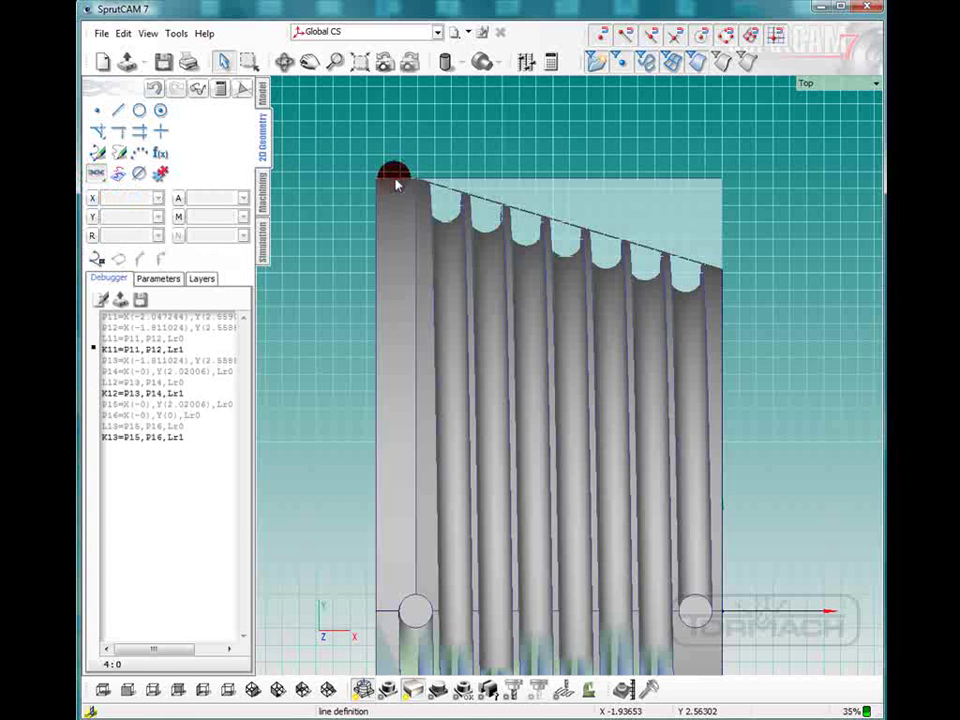
pyautogui.click(440, 188)
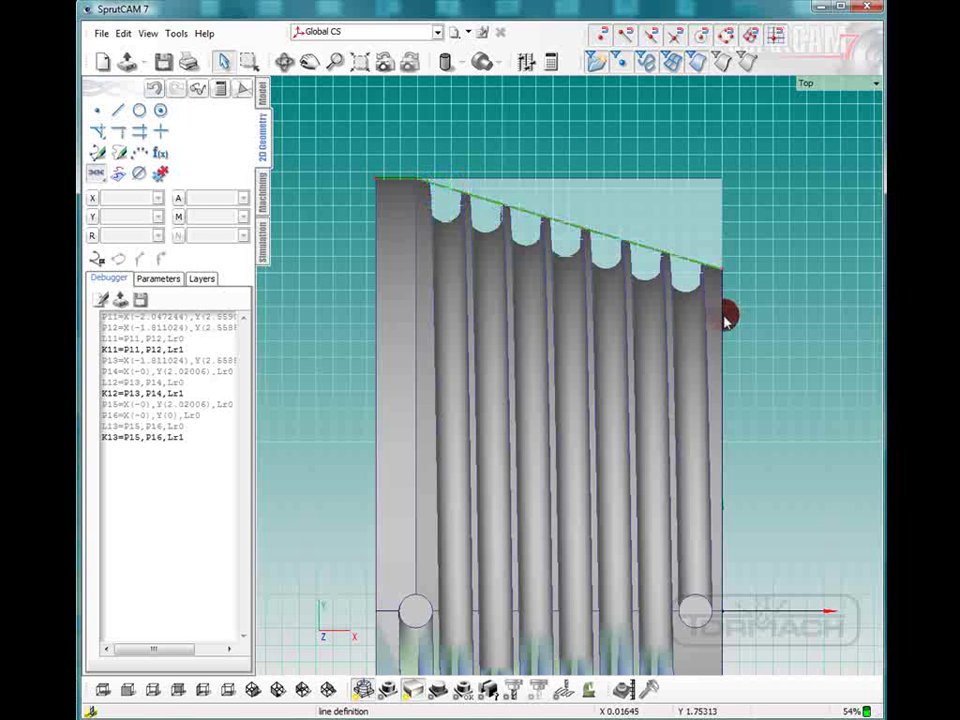
pyautogui.moveTo(722, 320); pyautogui.dragTo(706, 325, button='middle')
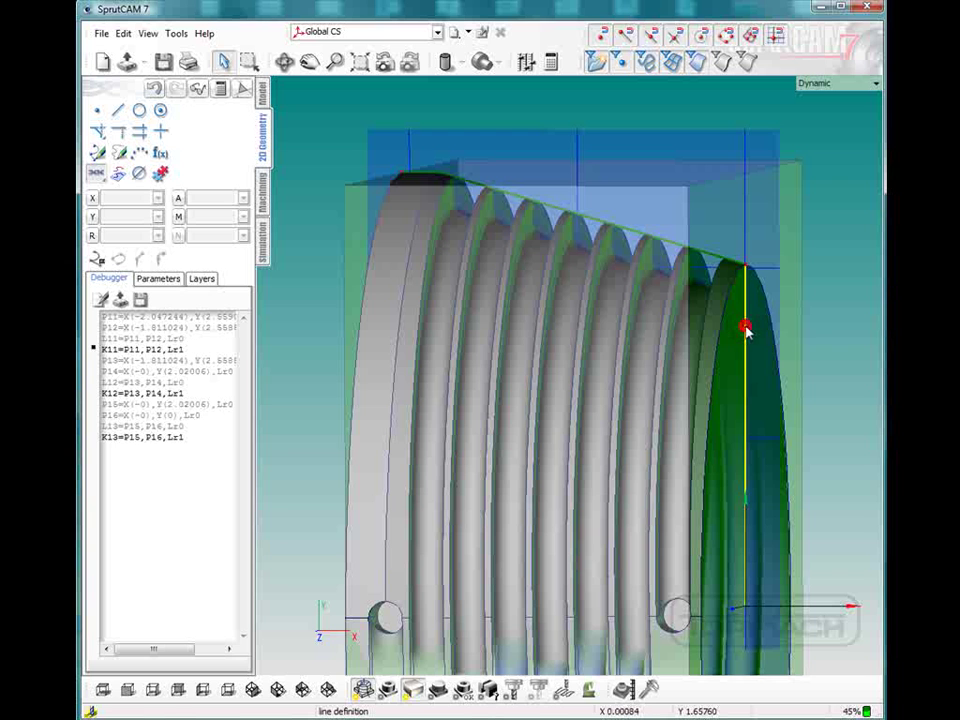
pyautogui.click(745, 330)
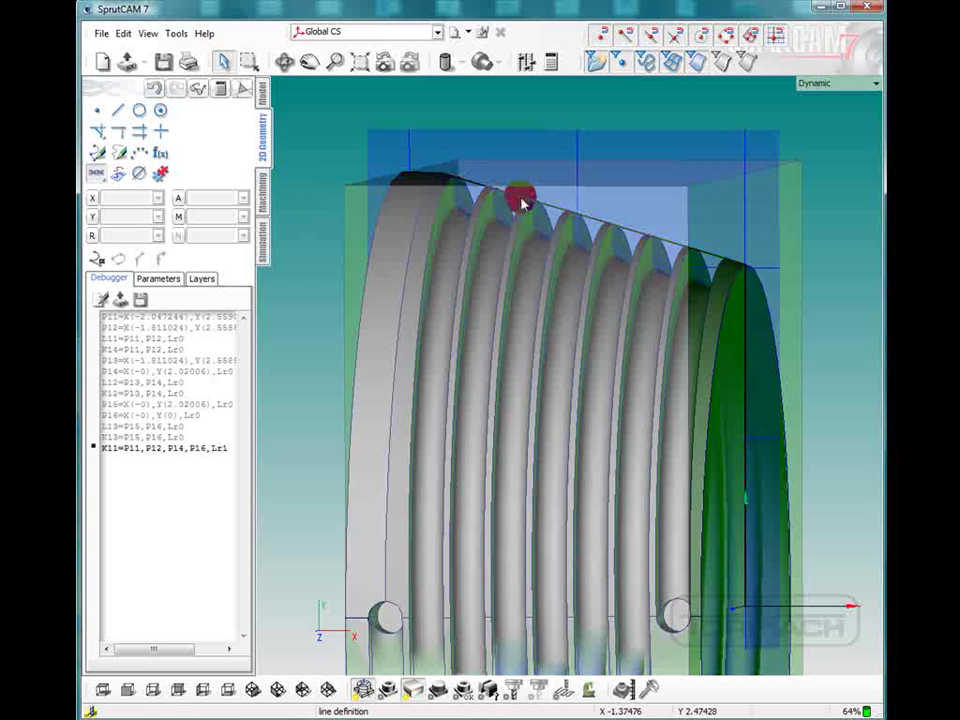
# Switch to machining mode and start defining the Tormach setup's workpiece as a turned body from curves.
pyautogui.moveTo(407, 317); pyautogui.dragTo(455, 315, button='middle')
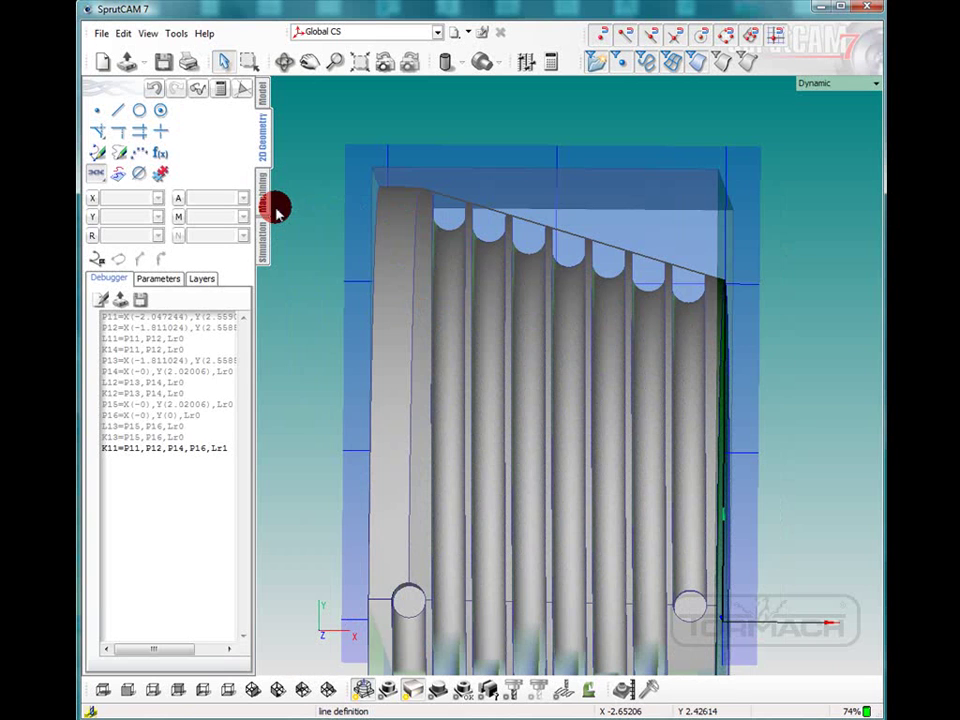
pyautogui.click(262, 202)
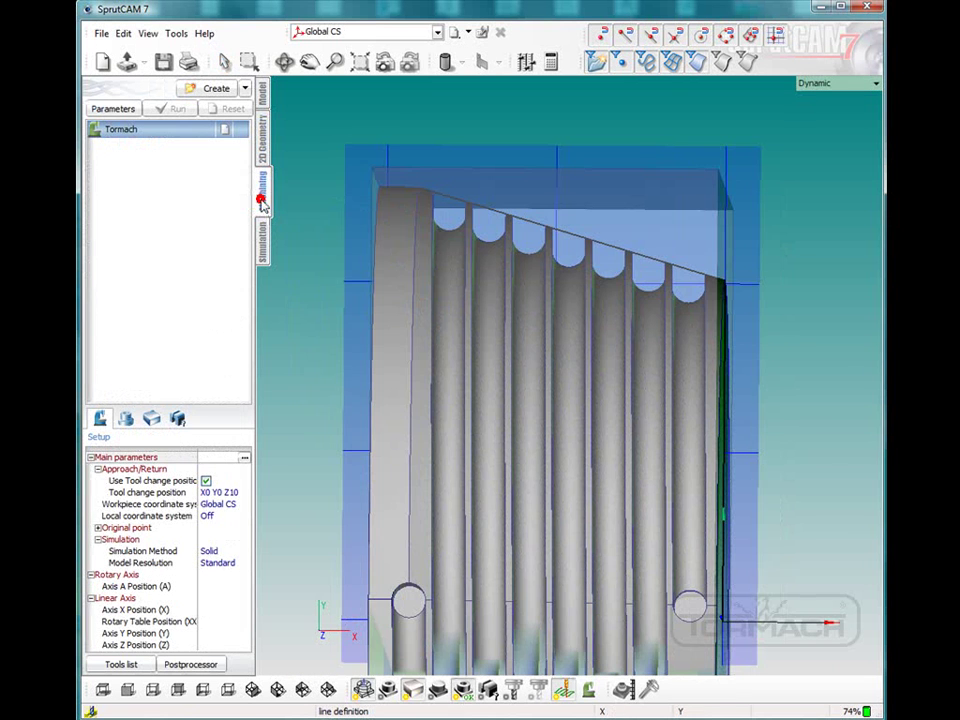
pyautogui.scroll(-2, 510, 309)
pyautogui.moveTo(518, 384); pyautogui.dragTo(473, 291, button='middle')
pyautogui.scroll(-1, 473, 293)
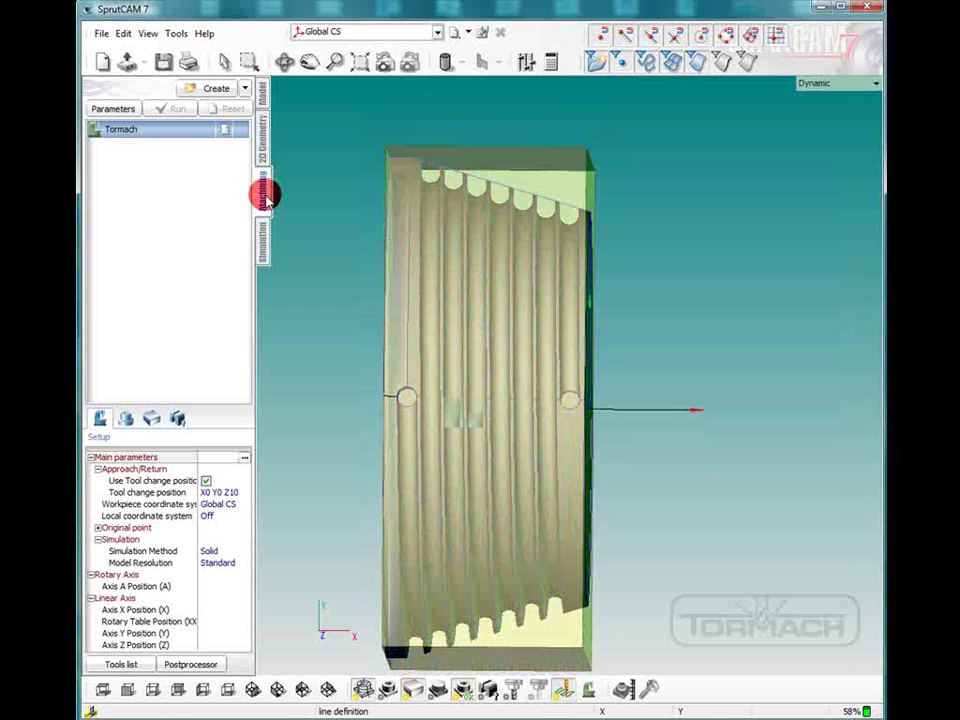
pyautogui.click(152, 419)
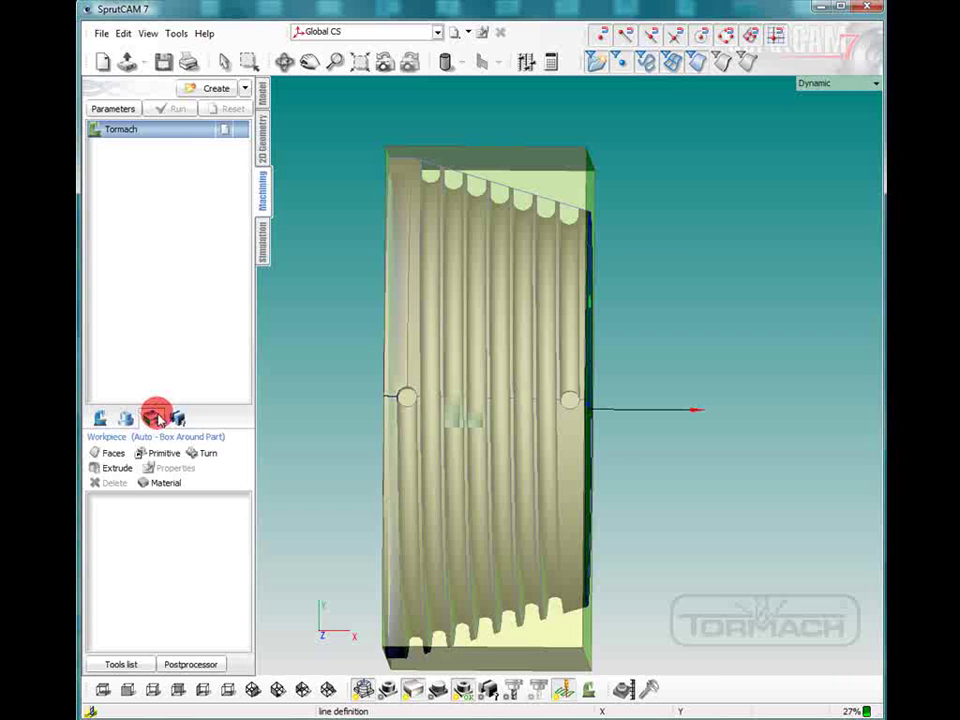
pyautogui.click(200, 454)
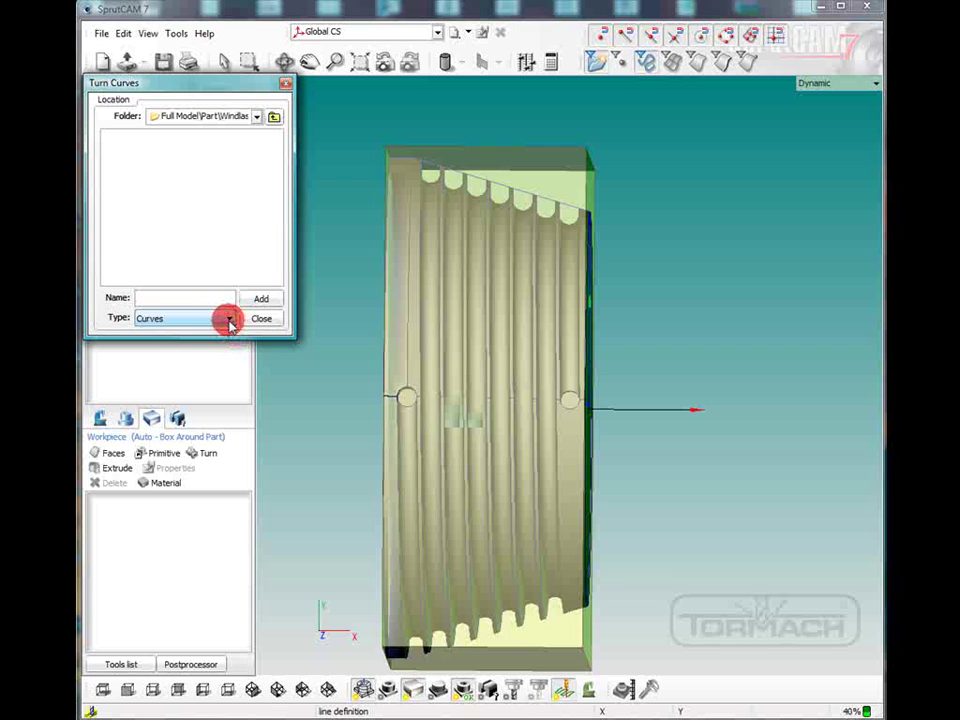
# Add curve k11 from the 2D Geometry\Global CS folder as the turned workpiece profile and close the curve selection.
pyautogui.click(256, 117)
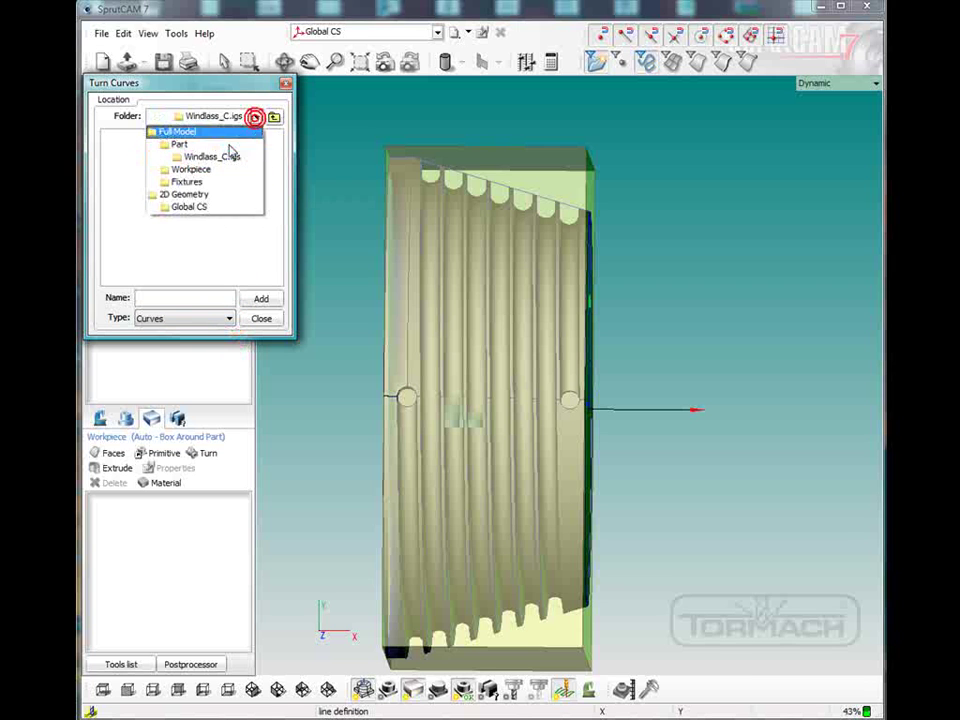
pyautogui.click(199, 196)
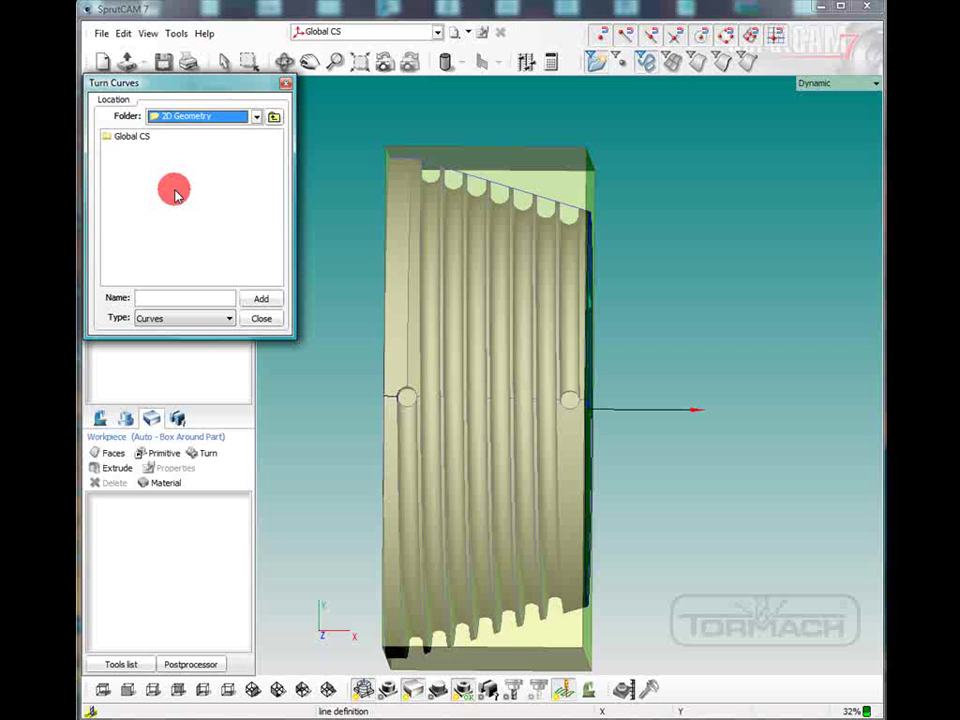
pyautogui.click(130, 138)
pyautogui.doubleClick(130, 138)
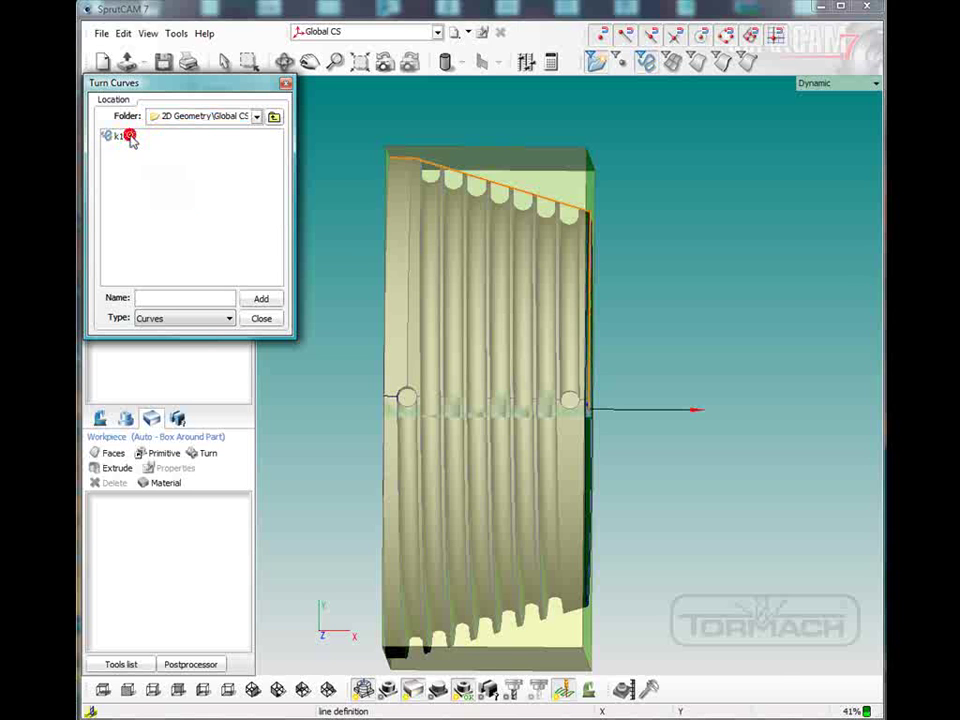
pyautogui.click(118, 134)
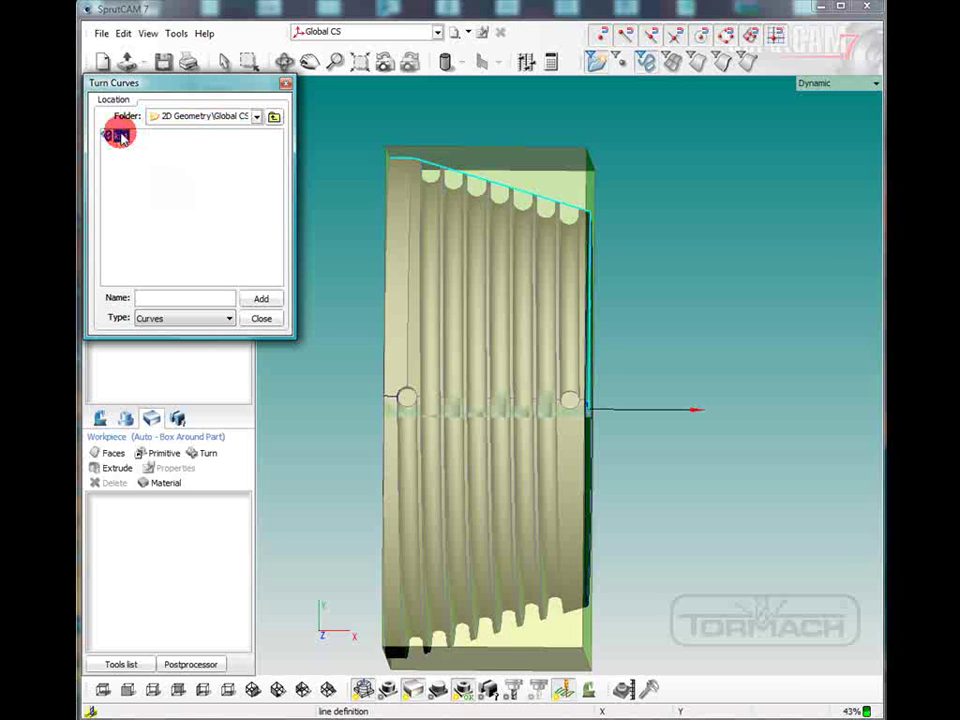
pyautogui.click(272, 302)
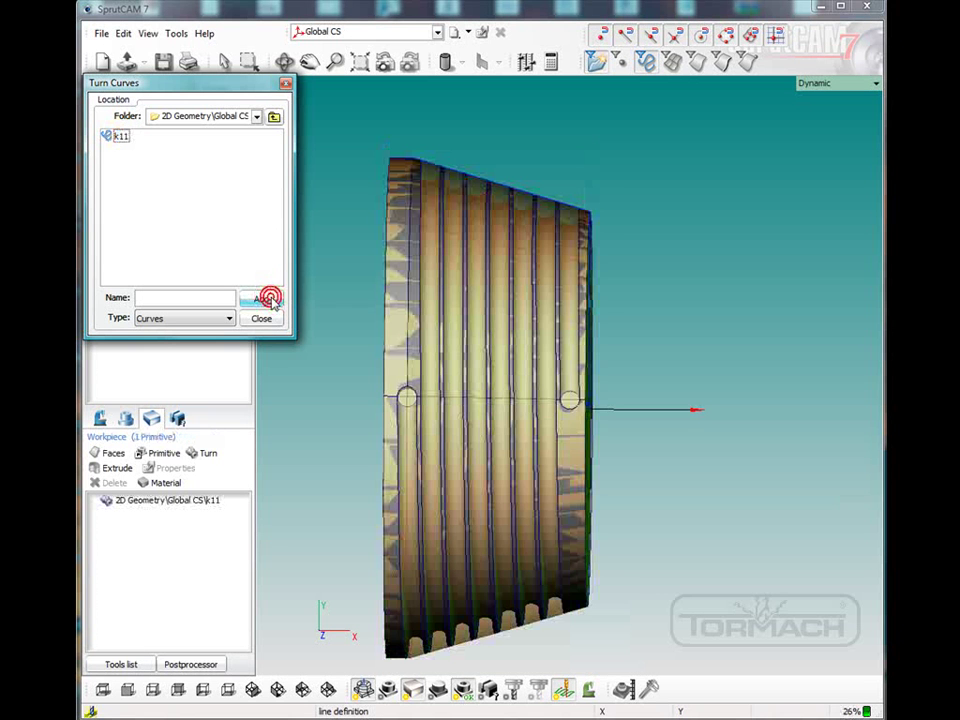
pyautogui.click(270, 315)
# Create a 5D Contouring finishing operation under the Tormach setup.
pyautogui.moveTo(366, 253)
pyautogui.mouseDown(button='right')
pyautogui.moveTo(348, 253)
pyautogui.moveTo(357, 281)
pyautogui.moveTo(357, 264)
pyautogui.mouseUp(button='right')
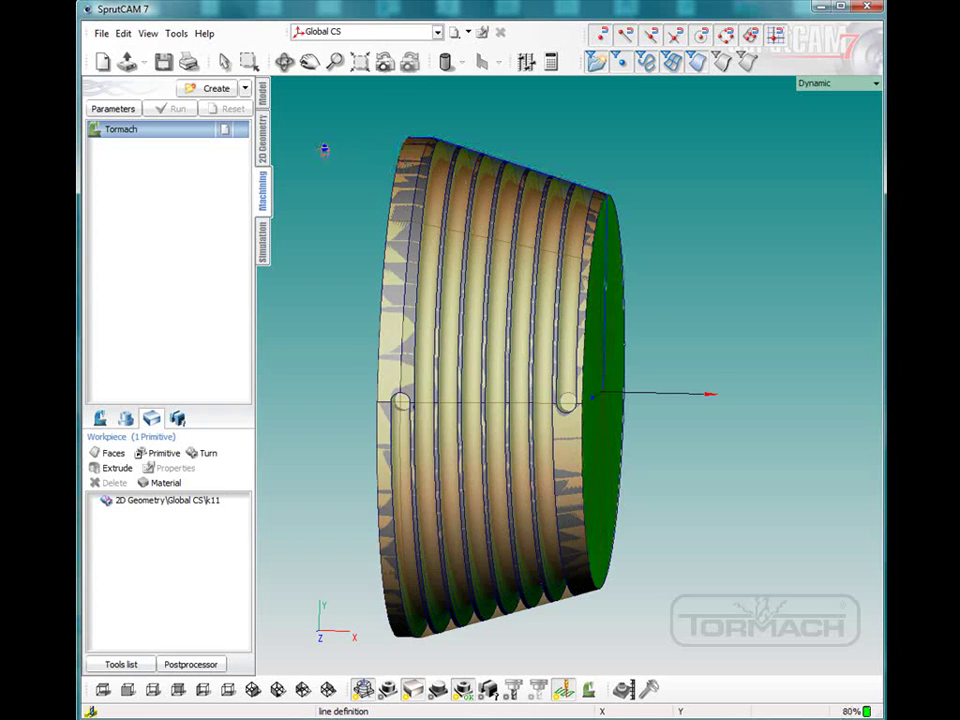
pyautogui.moveTo(324, 149); pyautogui.dragTo(431, 283, button='right')
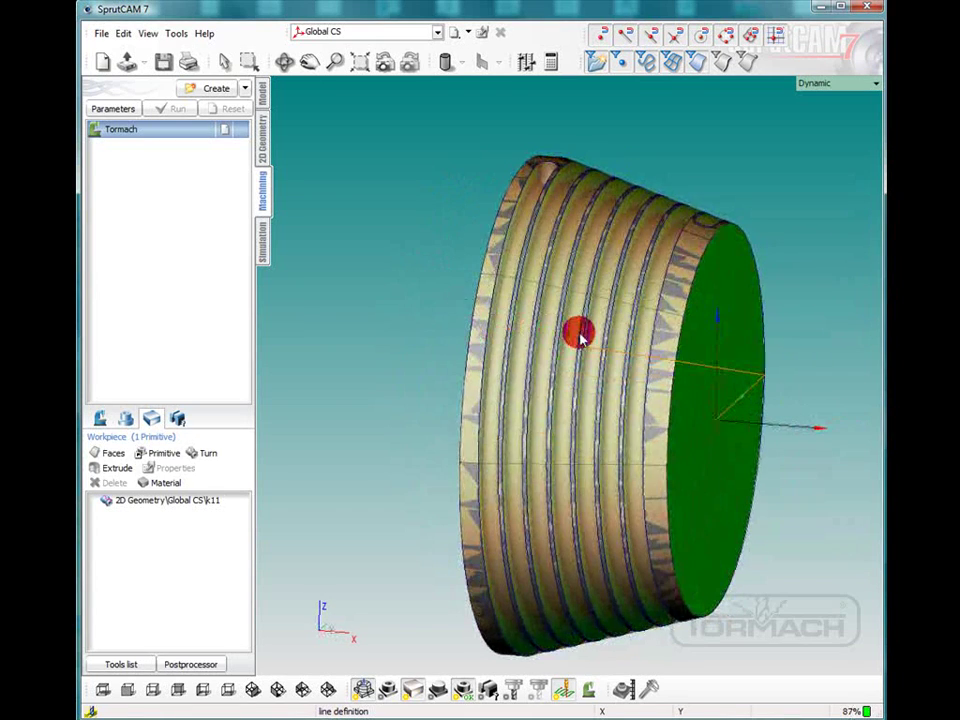
pyautogui.moveTo(580, 338); pyautogui.dragTo(466, 286, button='right')
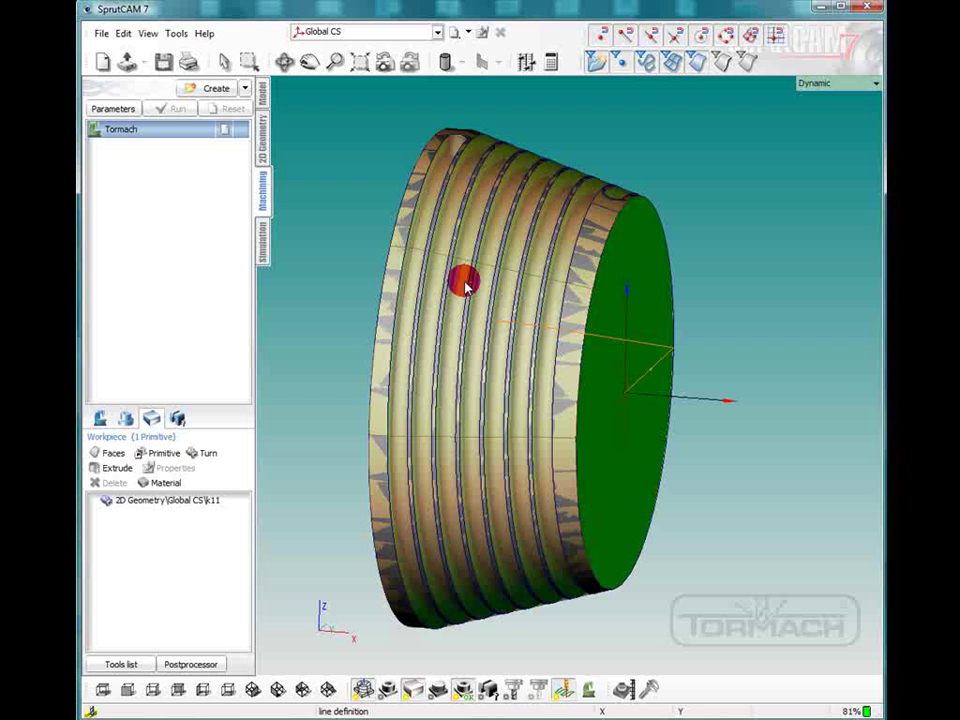
pyautogui.click(308, 208)
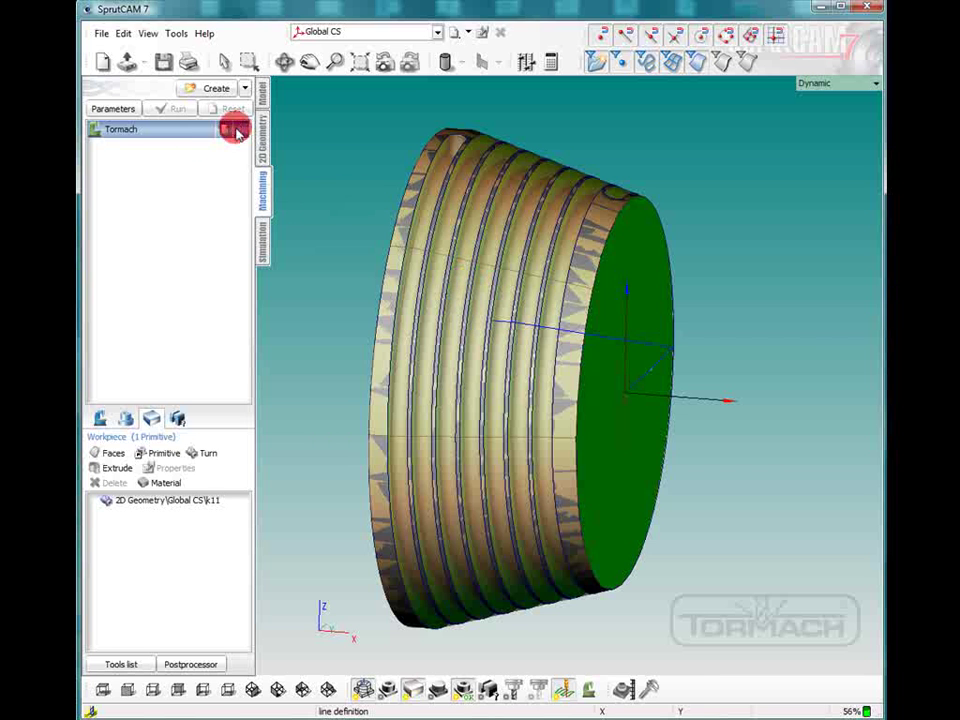
pyautogui.click(245, 88)
pyautogui.moveTo(310, 127)
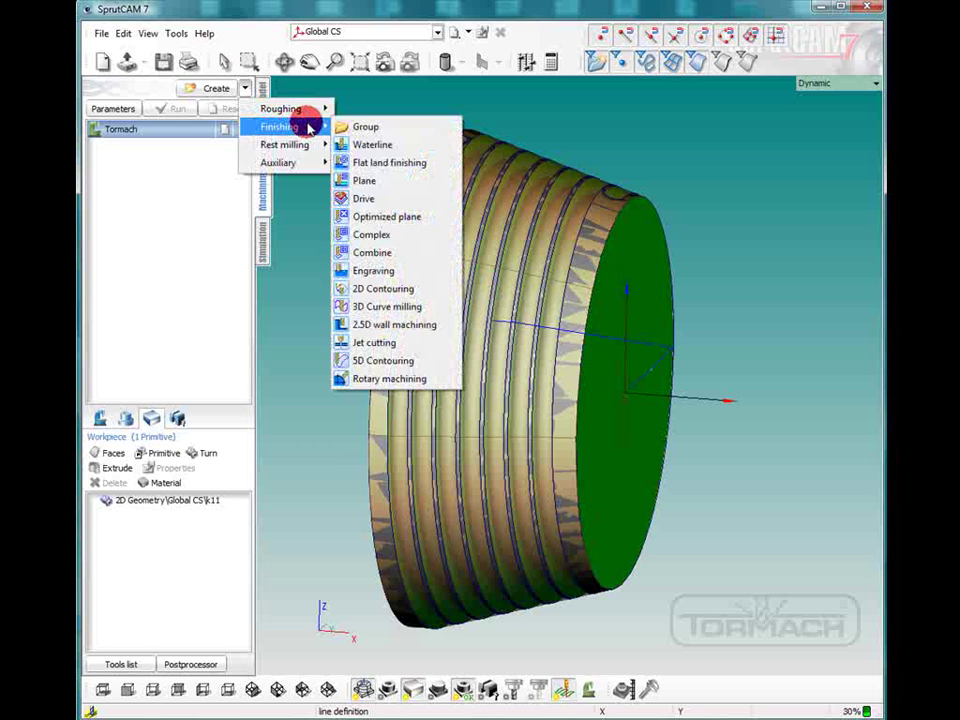
pyautogui.click(383, 361)
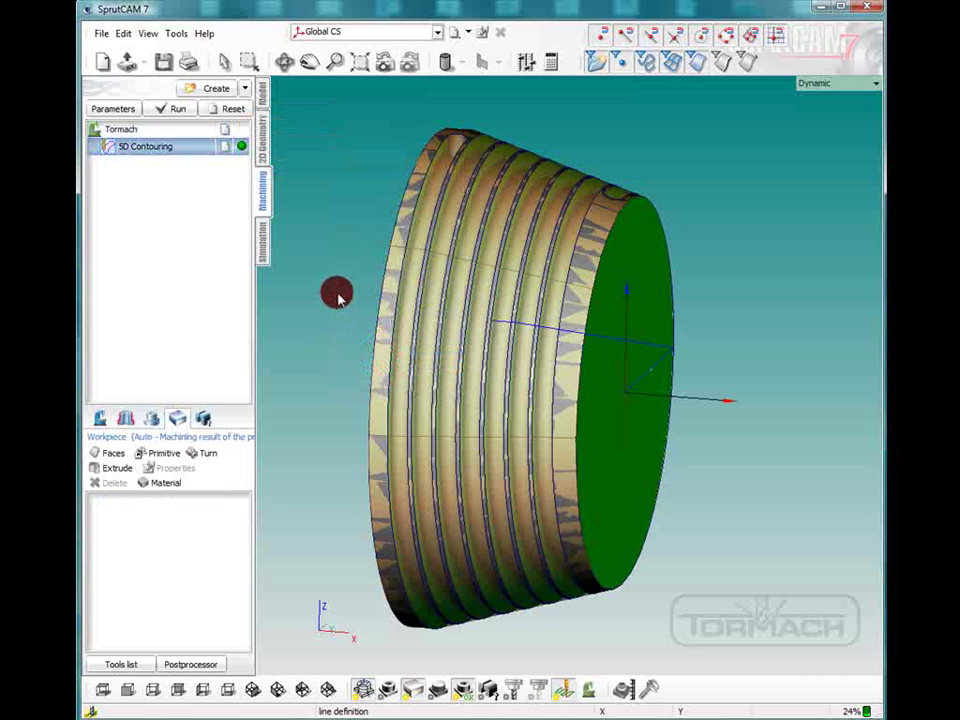
pyautogui.click(424, 175)
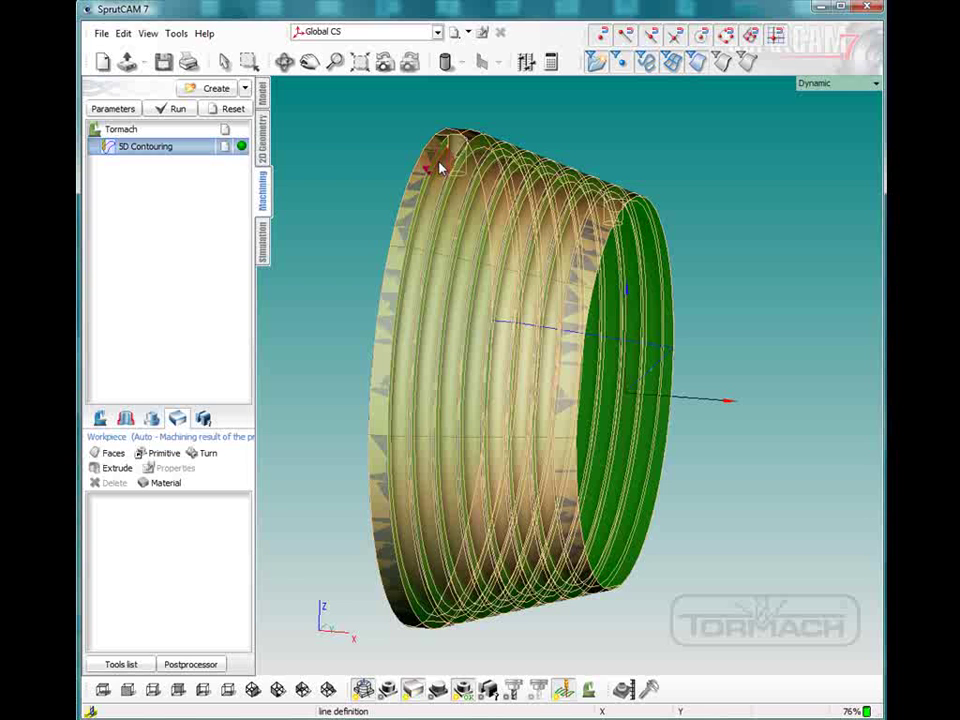
pyautogui.click(264, 240)
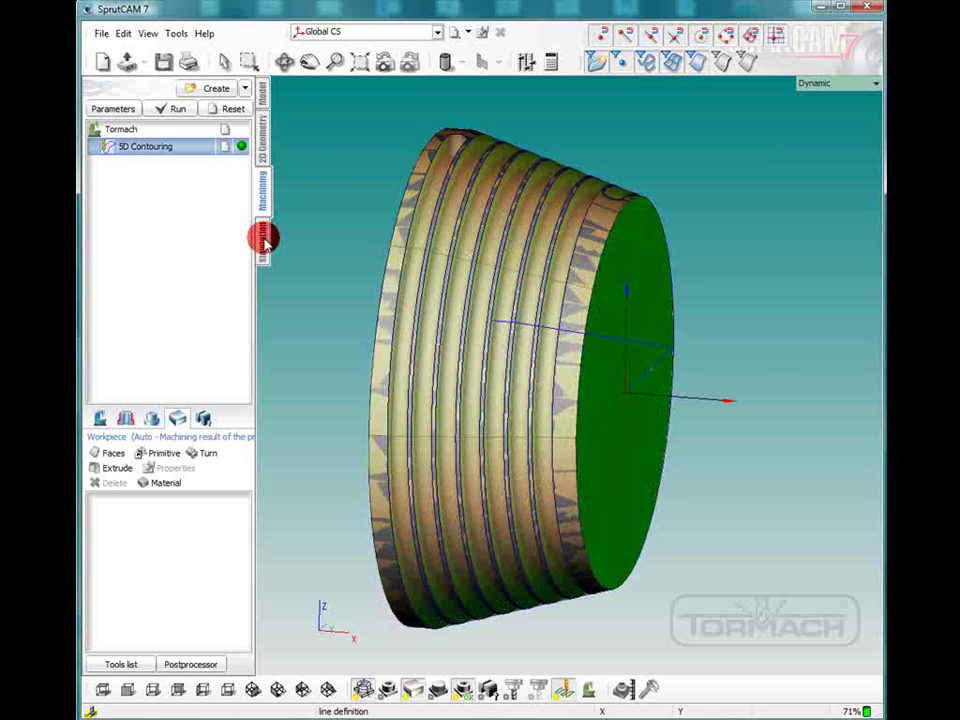
# Open the 5D Contouring operation's parameters and apply InchToolKit as its tool library.
pyautogui.doubleClick(156, 148)
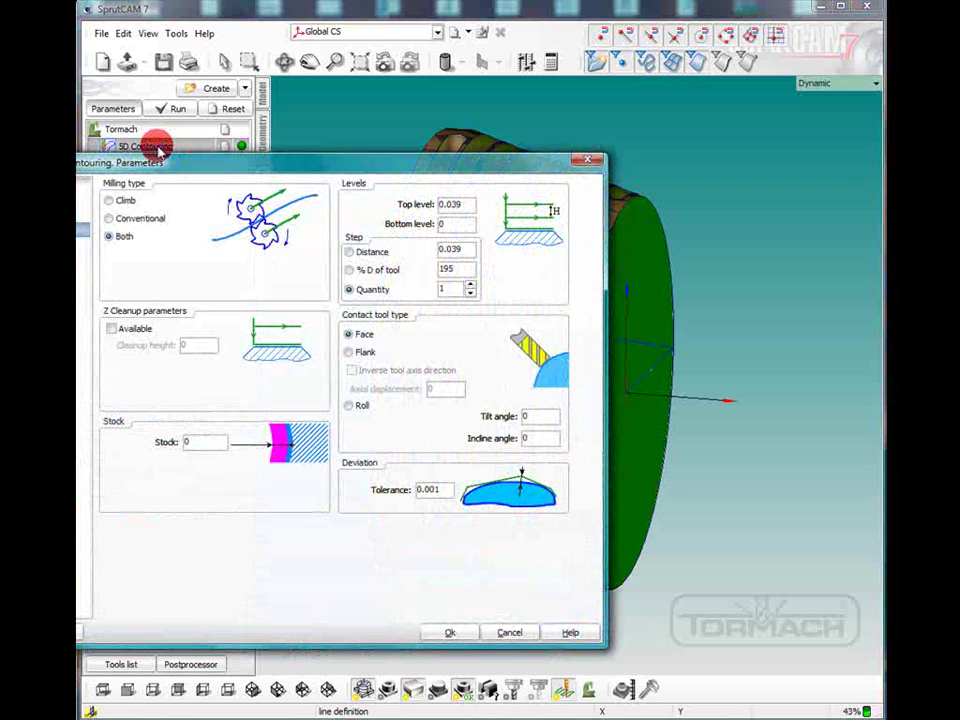
pyautogui.moveTo(158, 150); pyautogui.dragTo(340, 142)
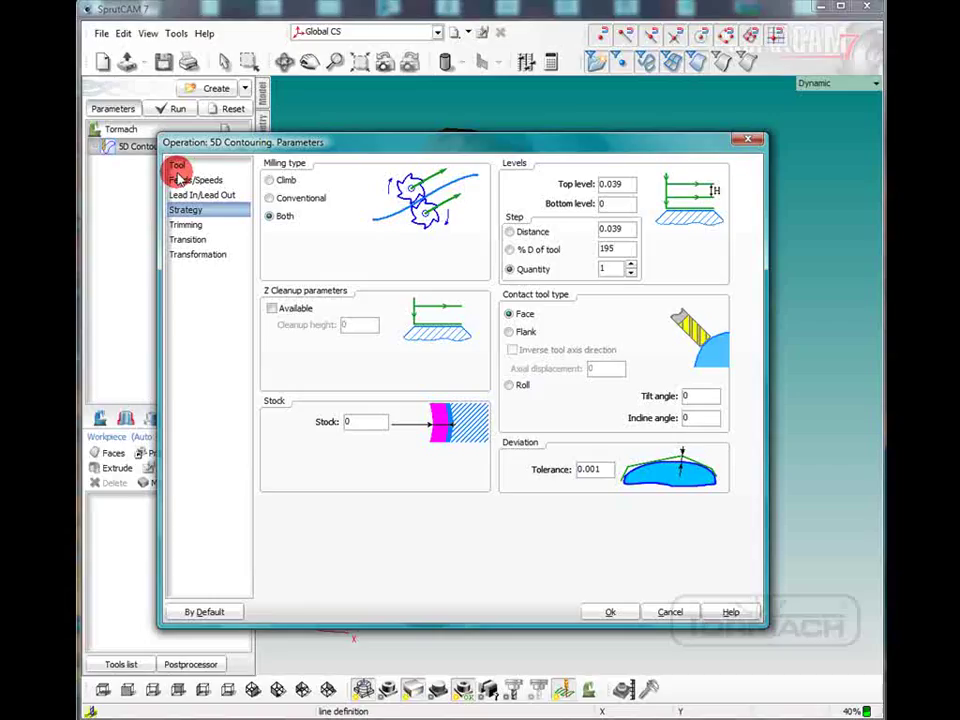
pyautogui.click(180, 167)
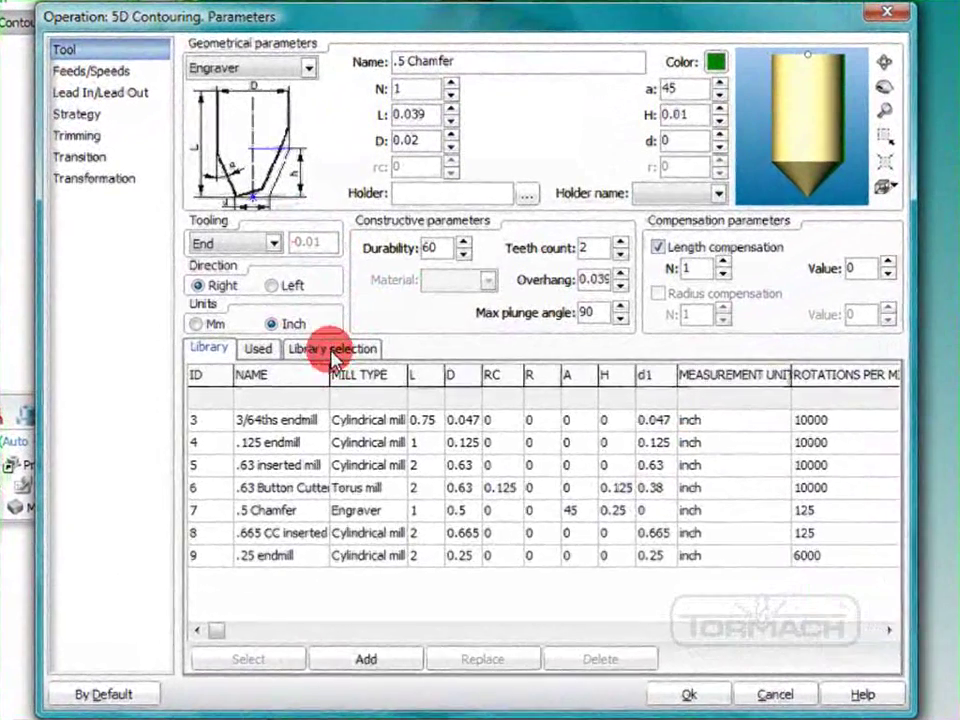
pyautogui.click(360, 363)
pyautogui.click(859, 403)
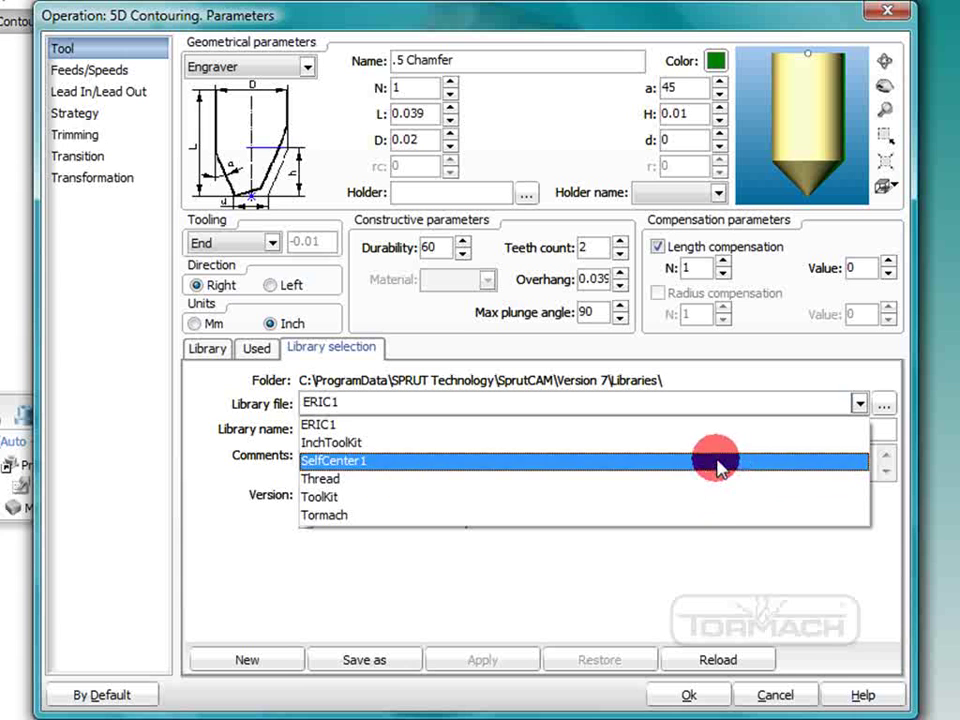
pyautogui.click(719, 442)
pyautogui.click(510, 660)
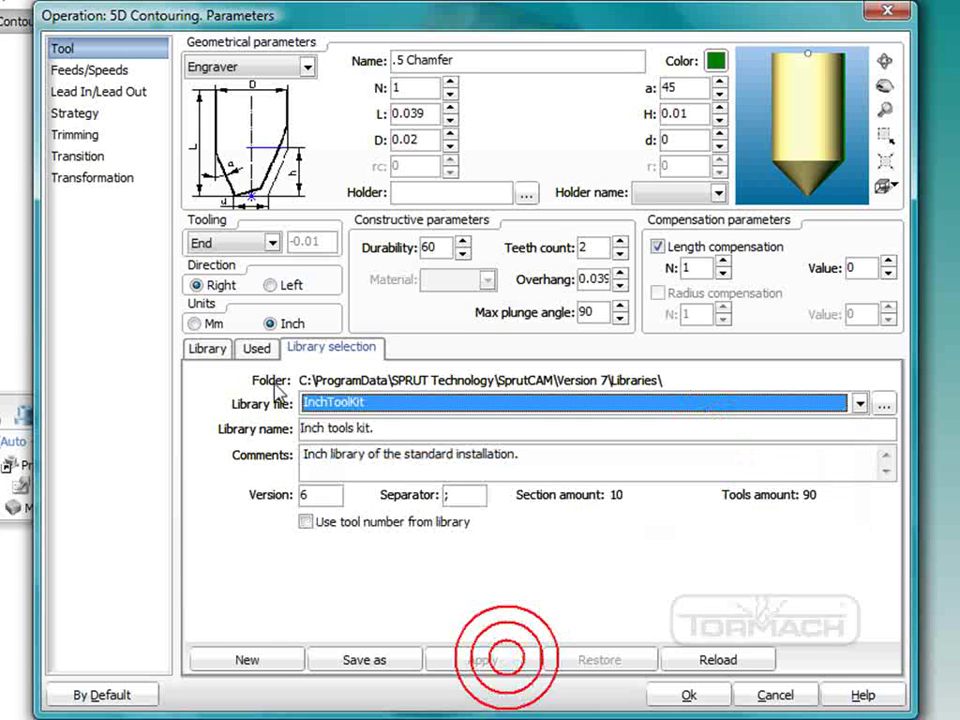
# Choose the 1/4" K600 Ball spherical mill from the library and set its diameter to 0.2 inch.
pyautogui.click(204, 347)
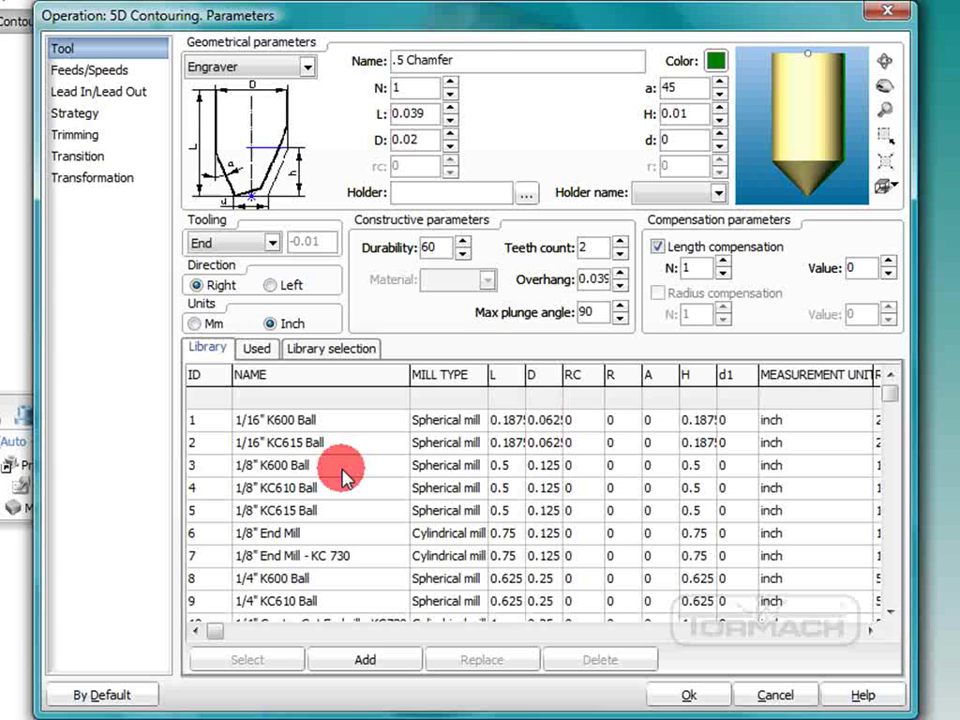
pyautogui.click(300, 578)
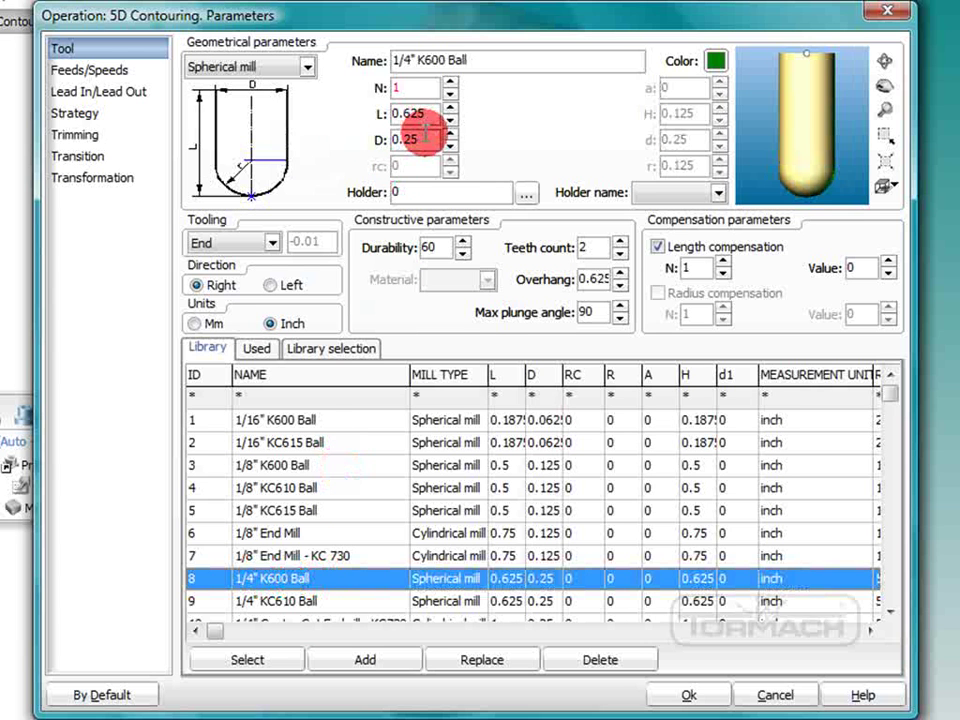
pyautogui.moveTo(408, 140); pyautogui.dragTo(435, 160)
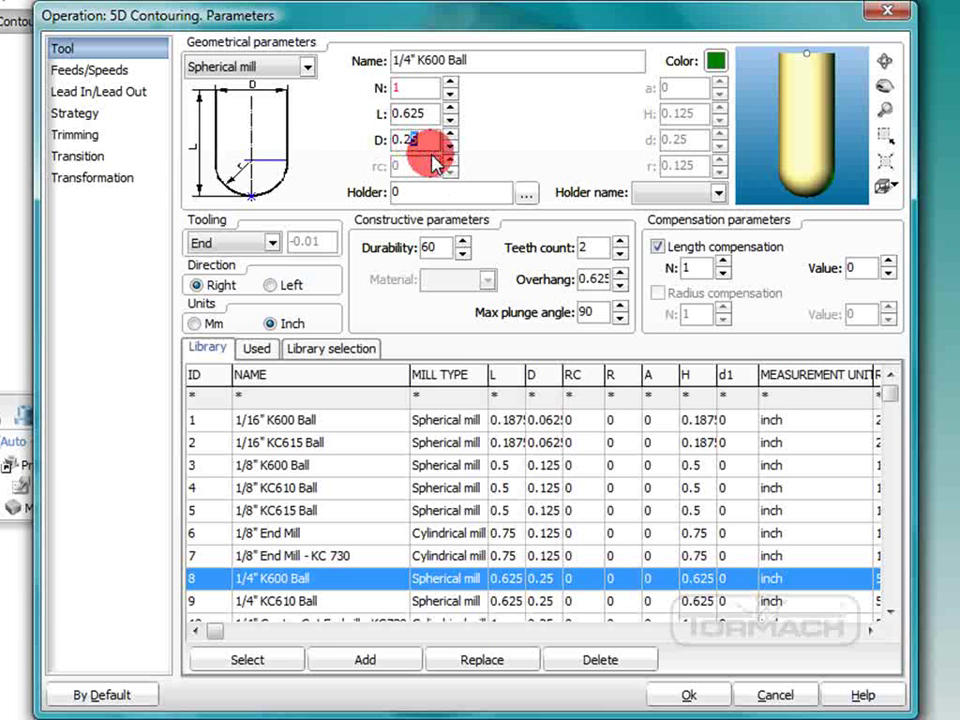
pyautogui.press('BackSpace')
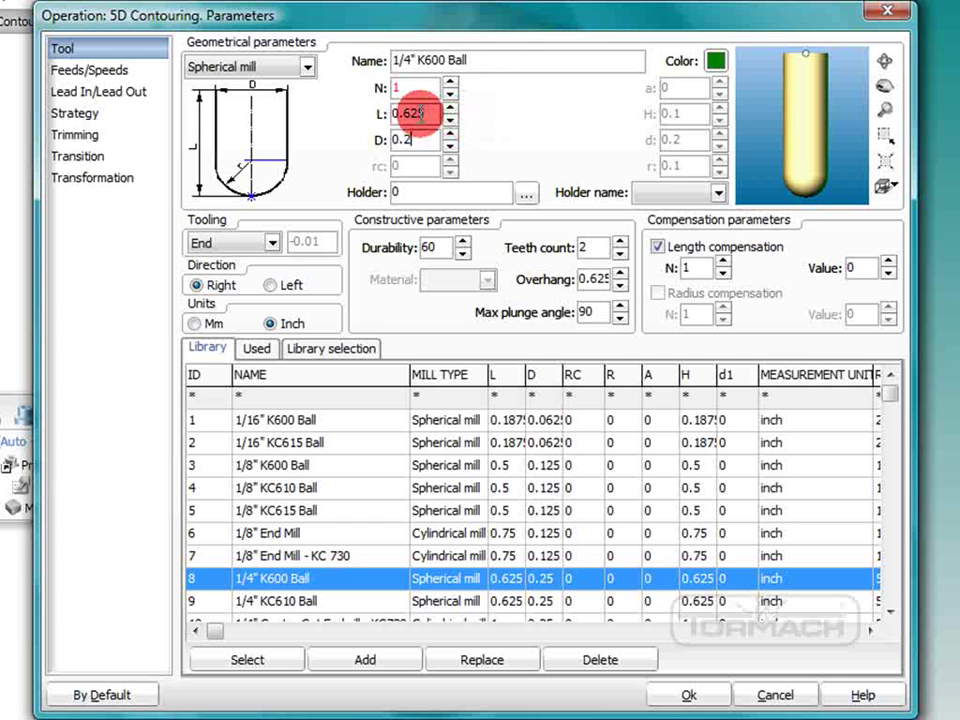
# Set the operation's lead-in approach to start from the safe level instead of a safe distance.
pyautogui.click(100, 100)
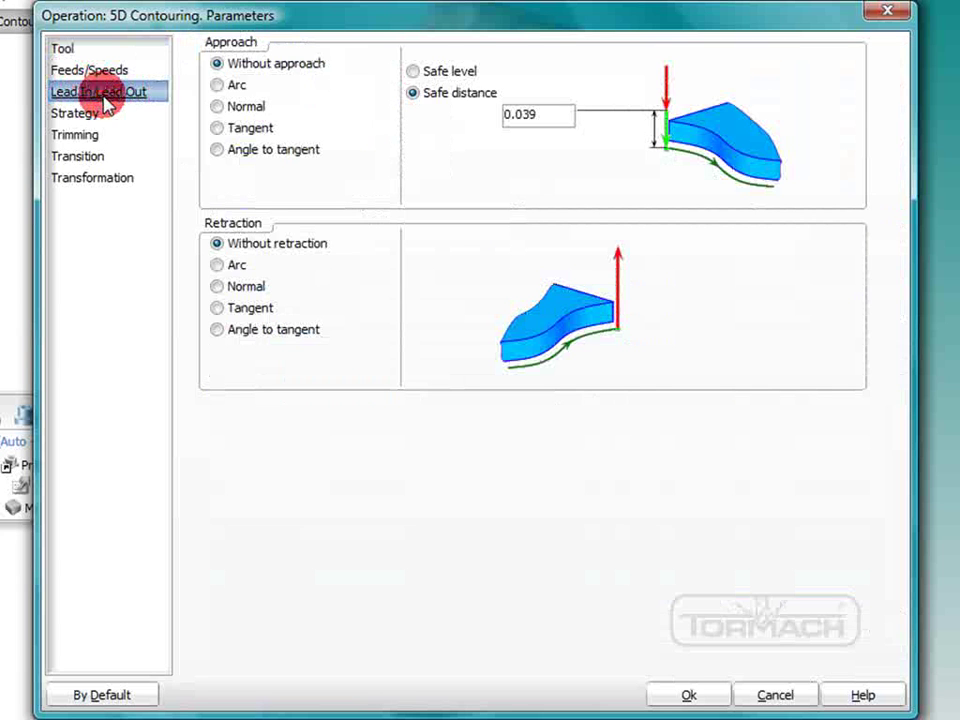
pyautogui.click(414, 72)
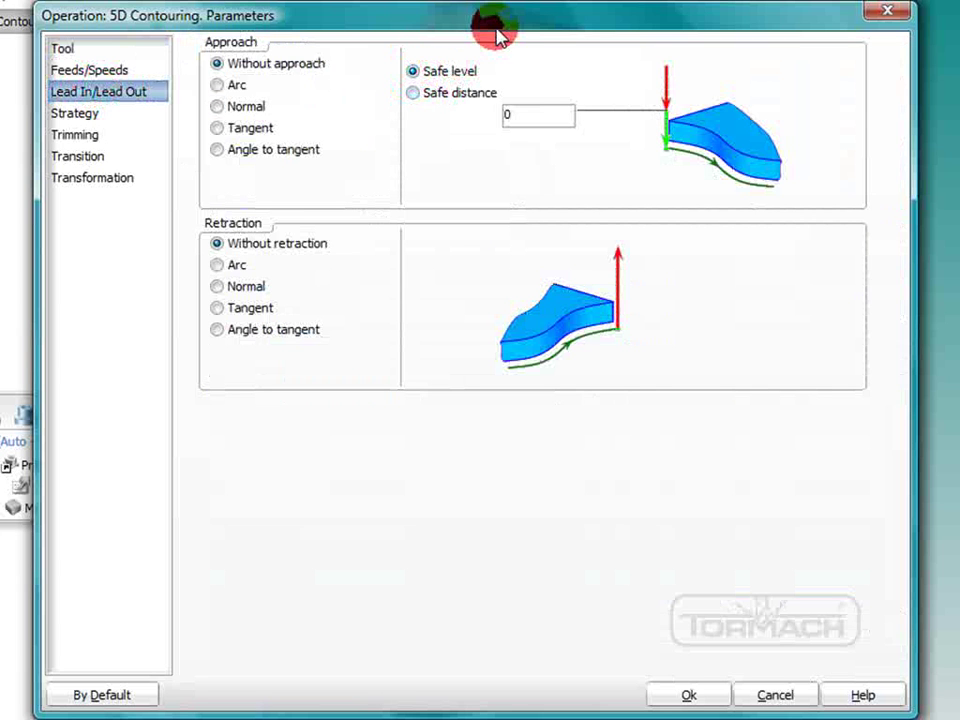
pyautogui.moveTo(500, 28); pyautogui.dragTo(589, 201)
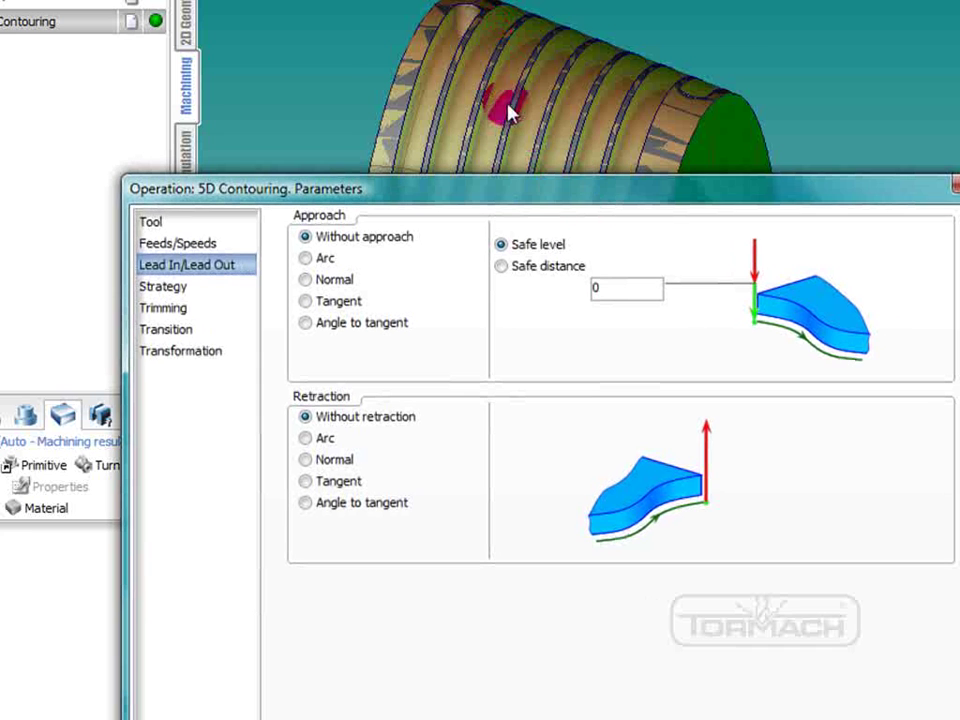
pyautogui.moveTo(512, 192); pyautogui.dragTo(471, 11)
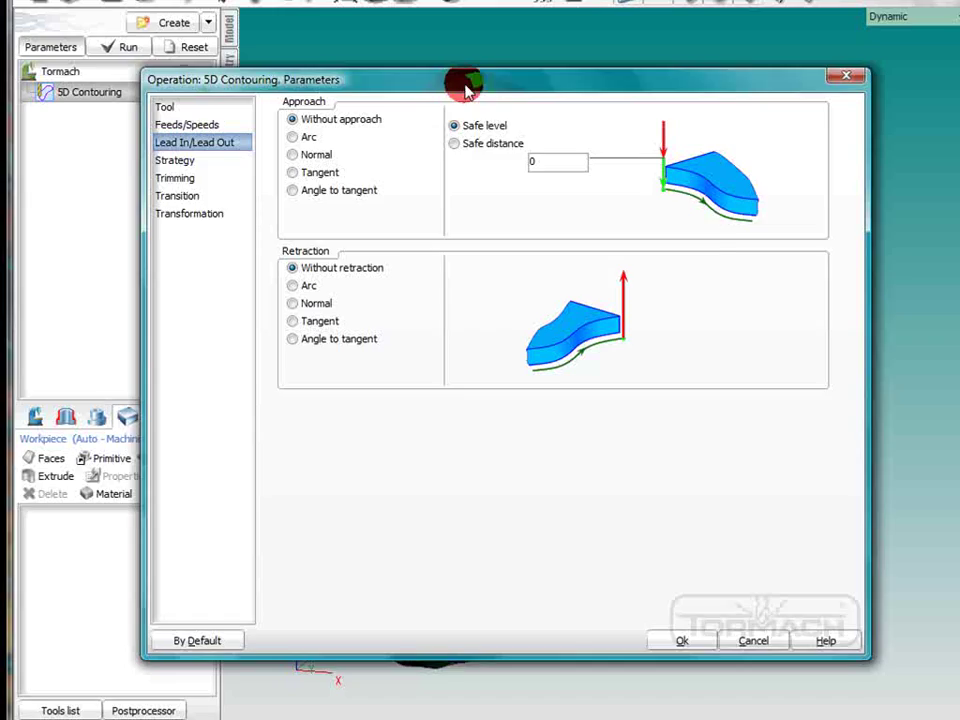
# Close the operation parameters, measure the large end's diameter on the model, and calculate its radius as 5.118/2.
pyautogui.click(556, 117)
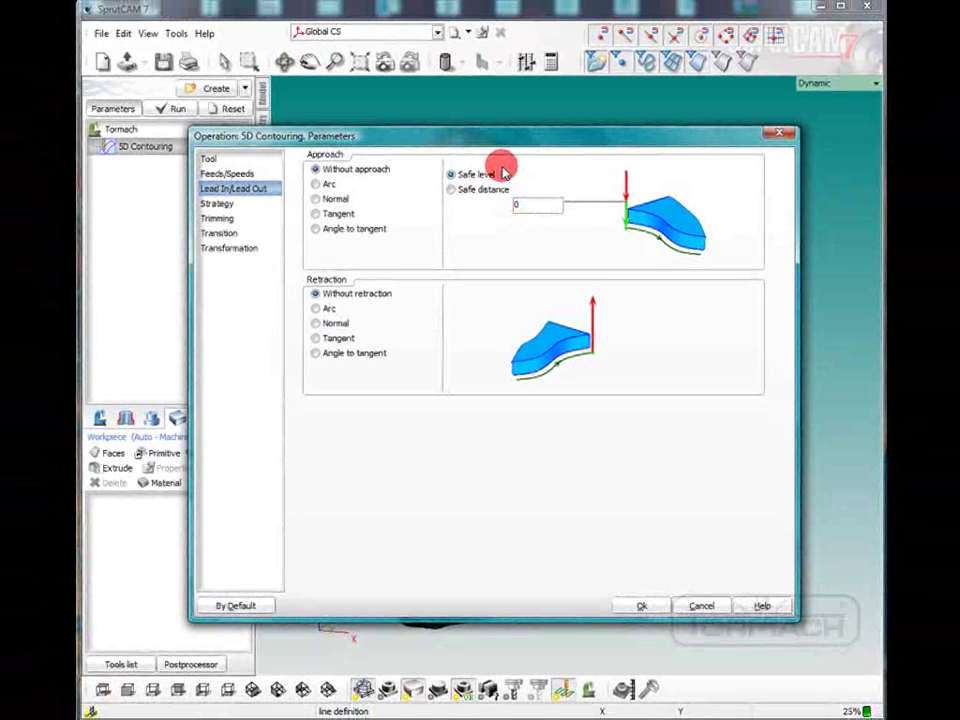
pyautogui.click(779, 132)
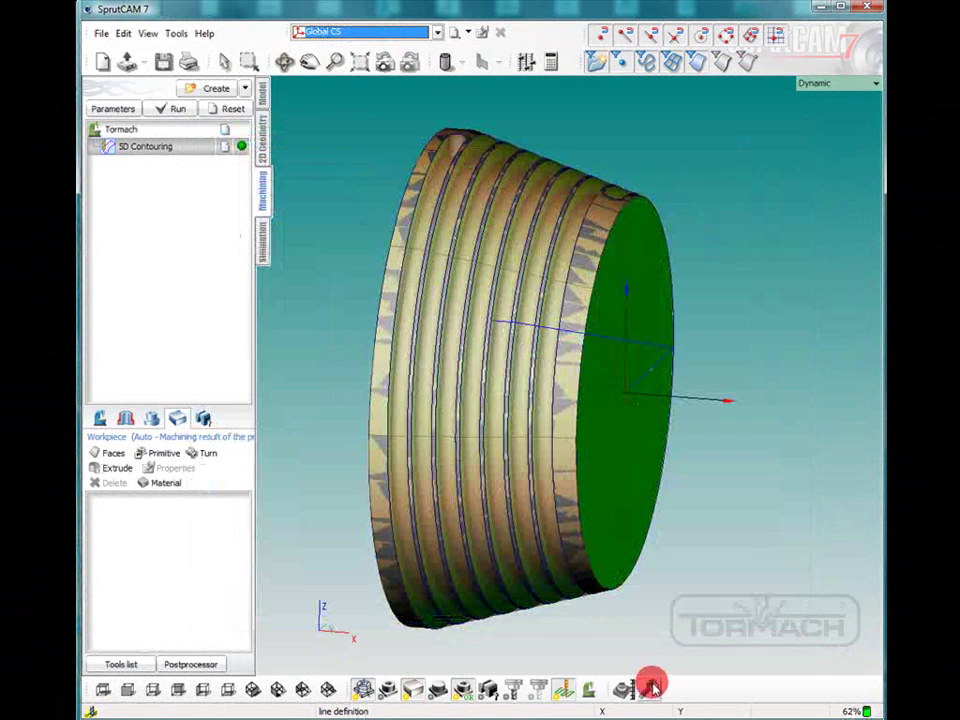
pyautogui.click(651, 686)
pyautogui.moveTo(506, 463)
pyautogui.mouseDown()
pyautogui.moveTo(642, 442)
pyautogui.moveTo(476, 437)
pyautogui.moveTo(607, 437)
pyautogui.mouseUp()
pyautogui.click(523, 383)
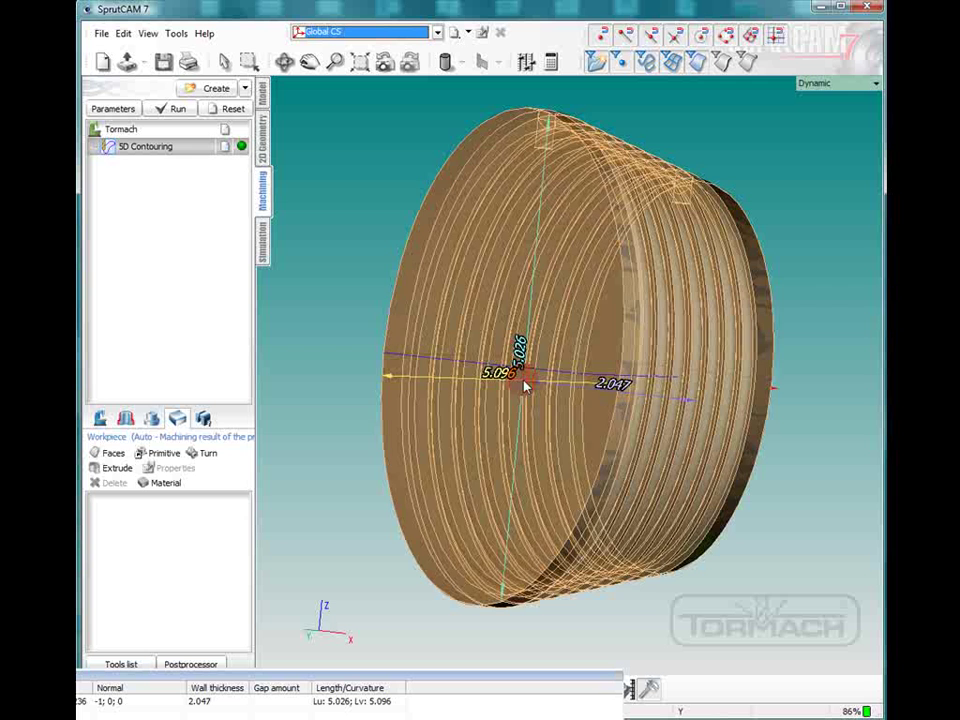
pyautogui.click(571, 284)
pyautogui.click(622, 459)
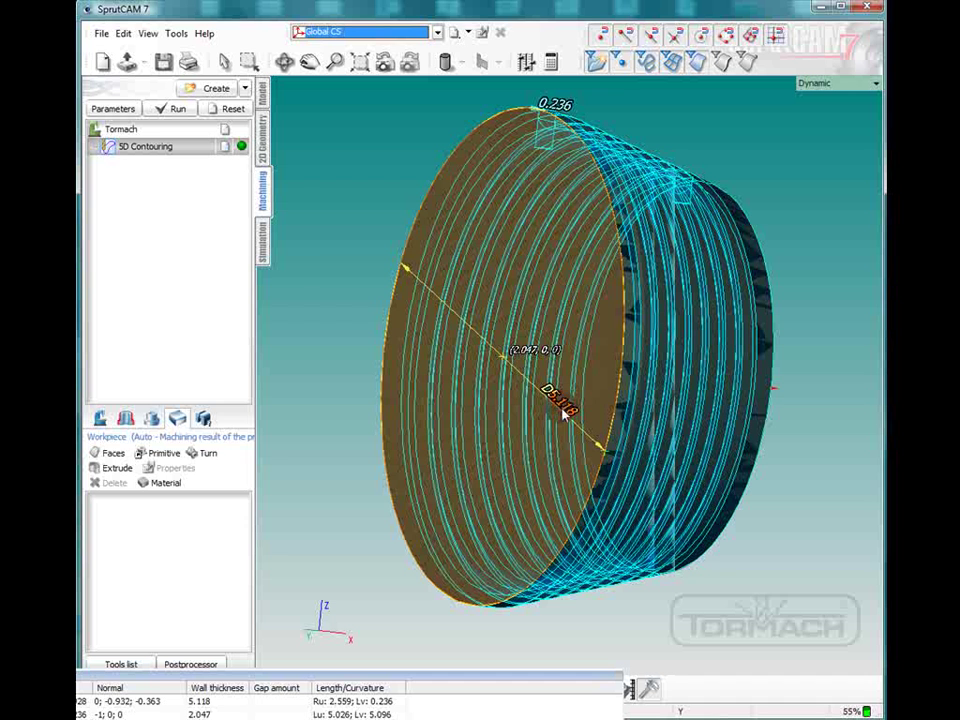
pyautogui.click(312, 172)
pyautogui.click(617, 678)
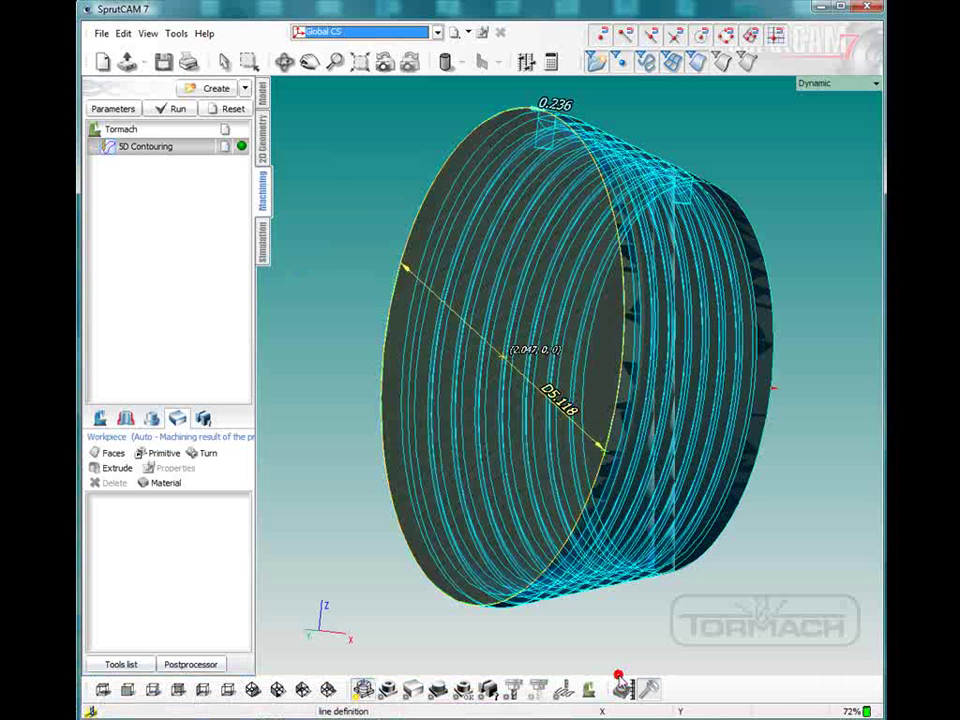
pyautogui.click(550, 62)
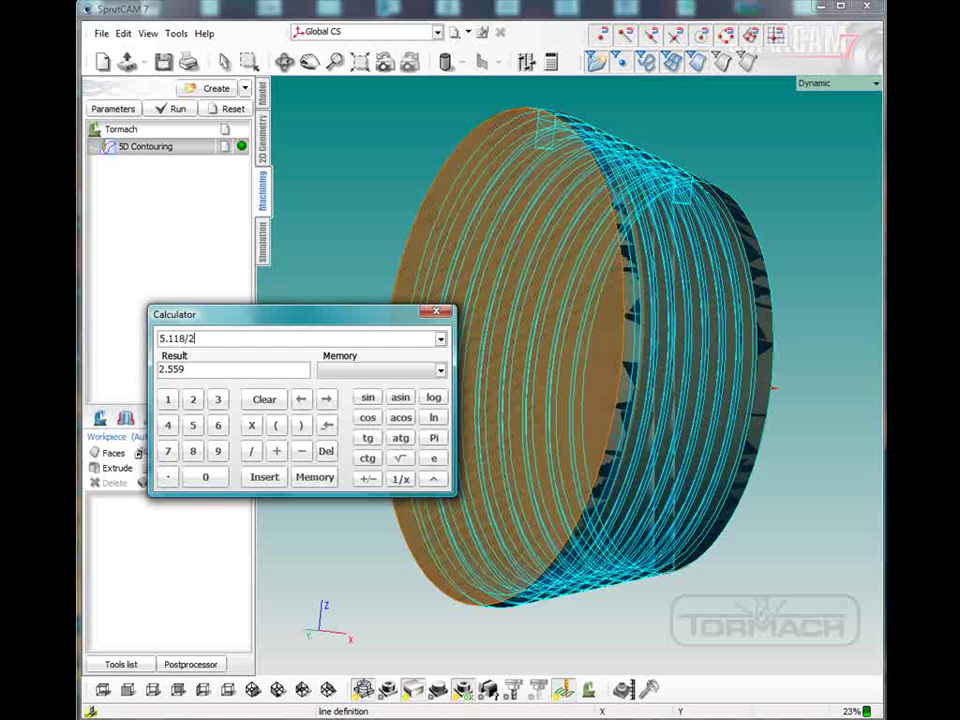
pyautogui.click(437, 311)
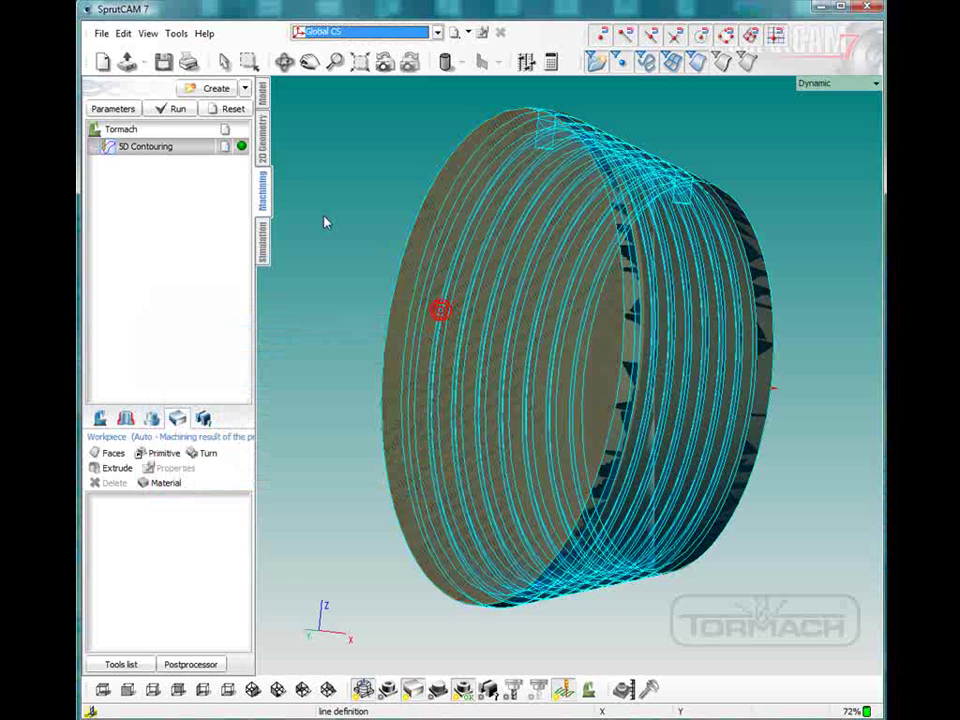
# Reopen the 5D Contouring parameters and set the approach to a safe level of 2.6.
pyautogui.click(272, 214)
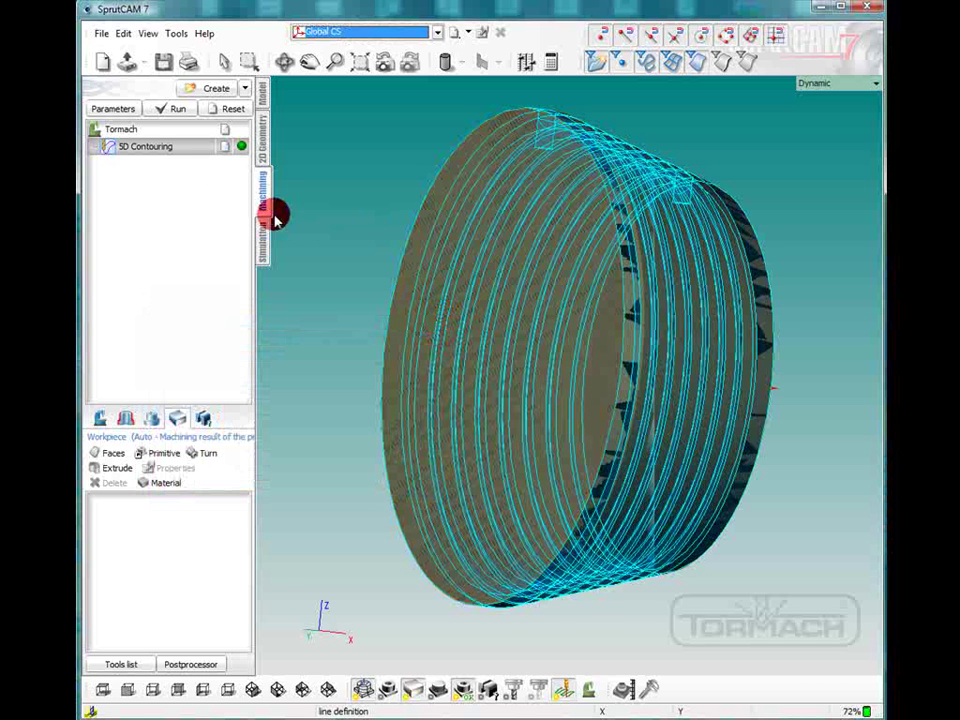
pyautogui.click(168, 145)
pyautogui.doubleClick(168, 145)
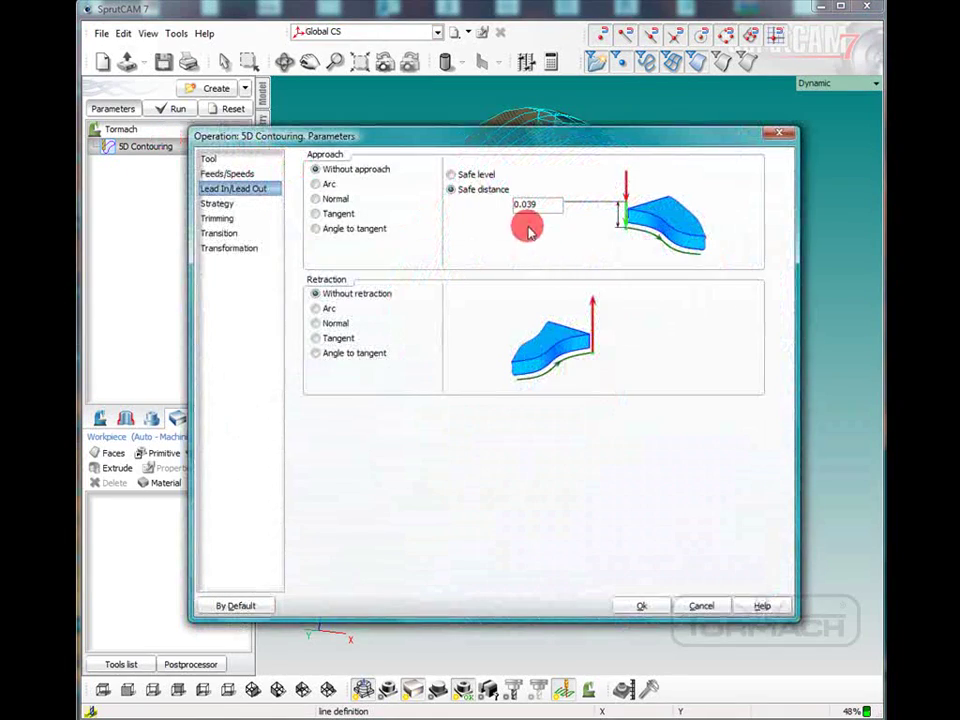
pyautogui.click(449, 174)
pyautogui.click(528, 205)
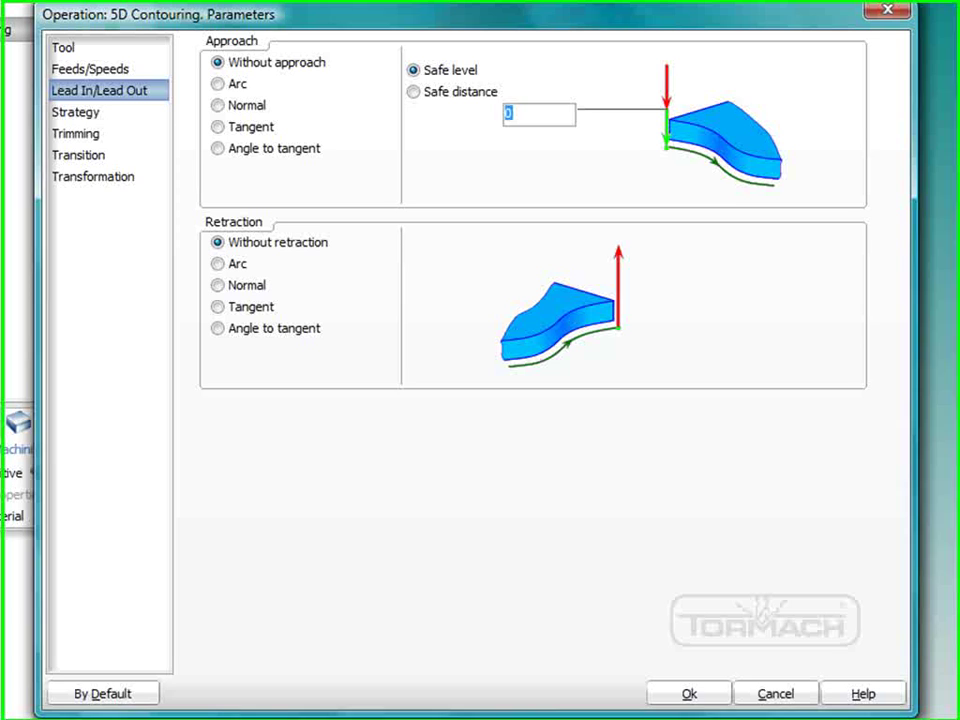
pyautogui.write('2.6')
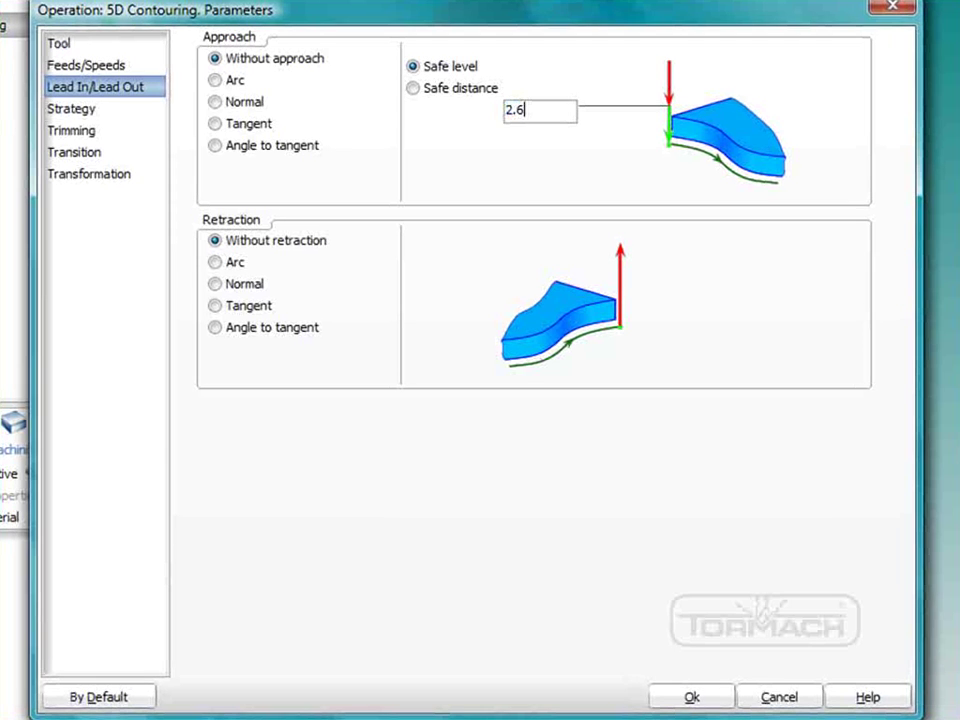
# In the machining strategy, set the top level to 0.25 and divide the depth into a step quantity of 3.
pyautogui.click(72, 108)
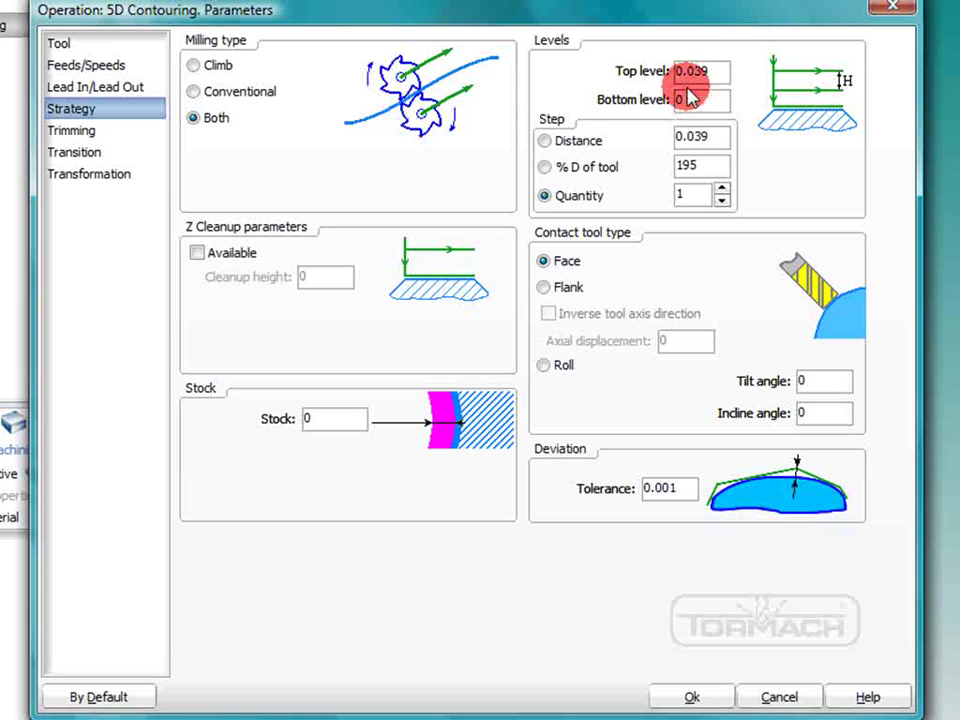
pyautogui.click(712, 70)
pyautogui.doubleClick(712, 70)
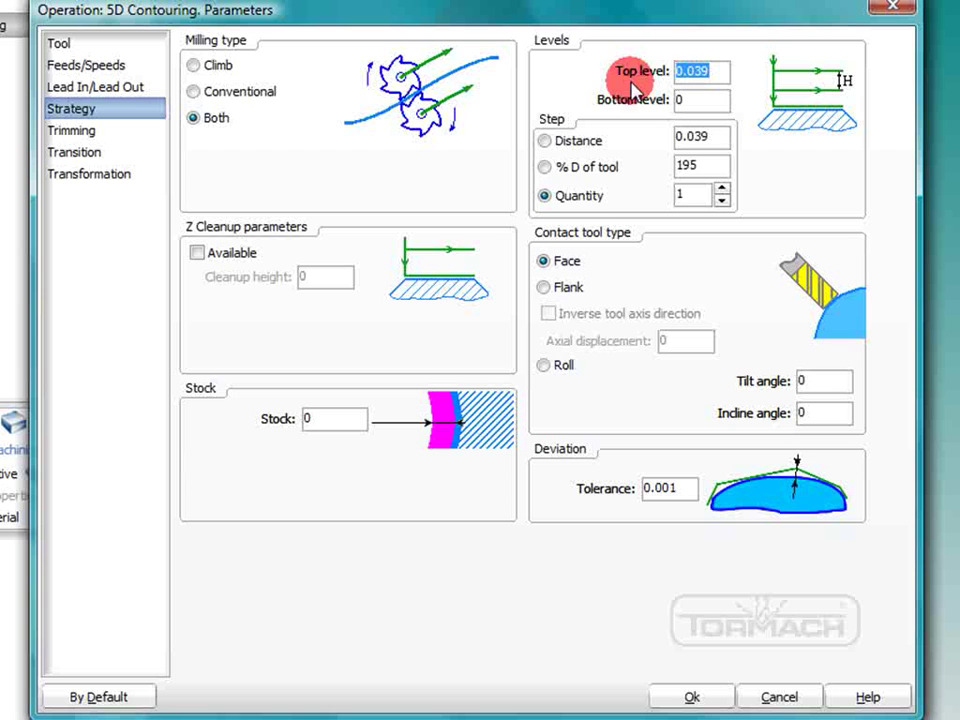
pyautogui.write('.25')
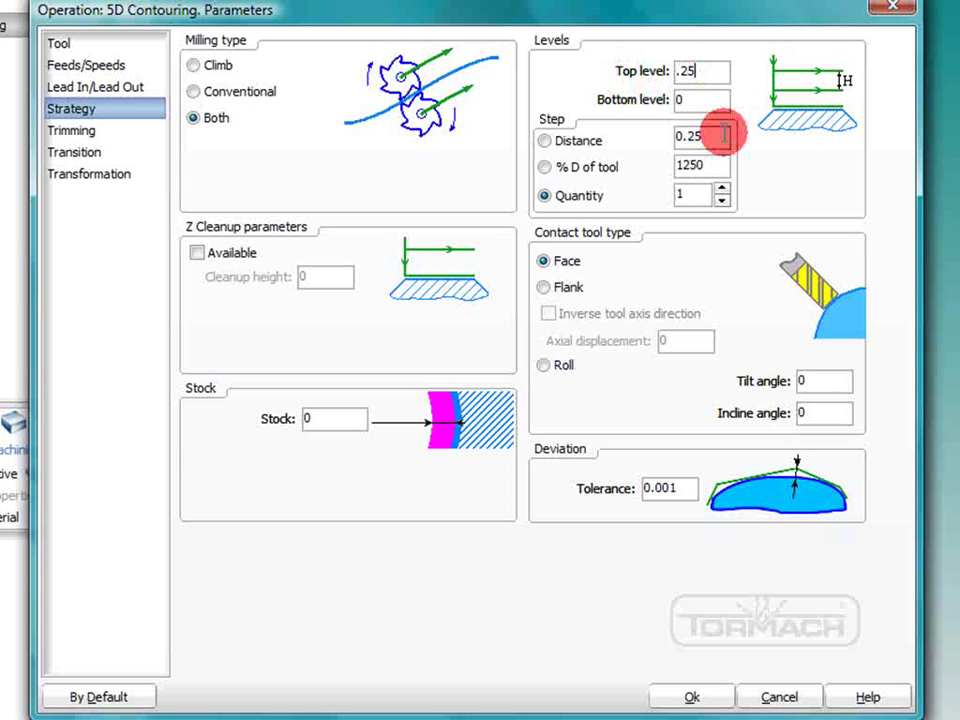
pyautogui.click(835, 174)
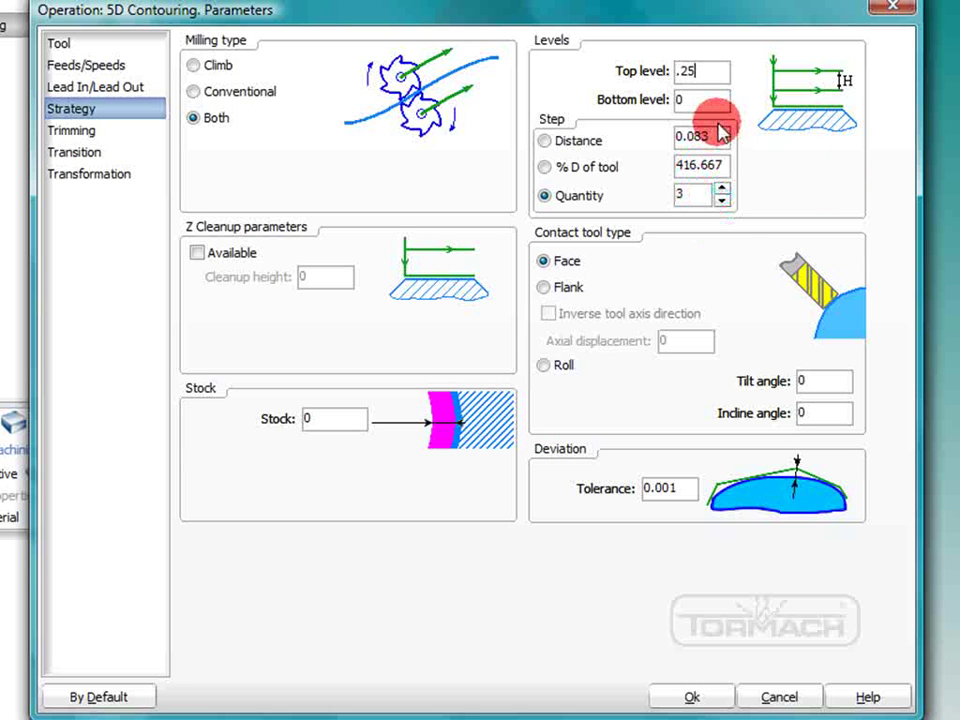
# Set the transition's Axis Z Position safe level to 3 and accept the operation parameters.
pyautogui.click(80, 130)
pyautogui.click(90, 153)
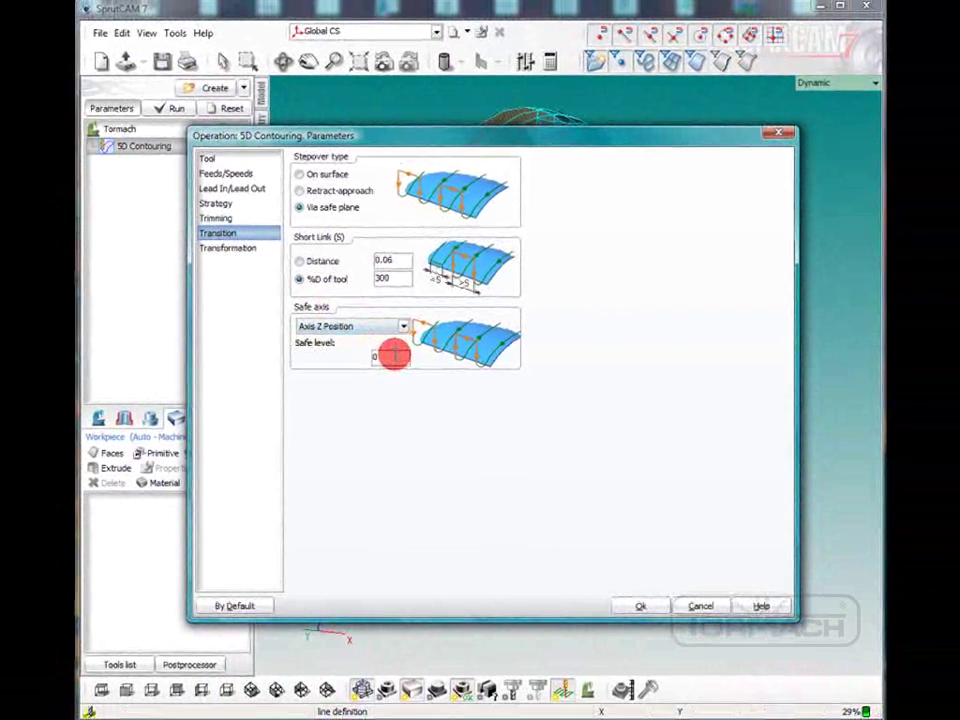
pyautogui.doubleClick(334, 333)
pyautogui.click(356, 360)
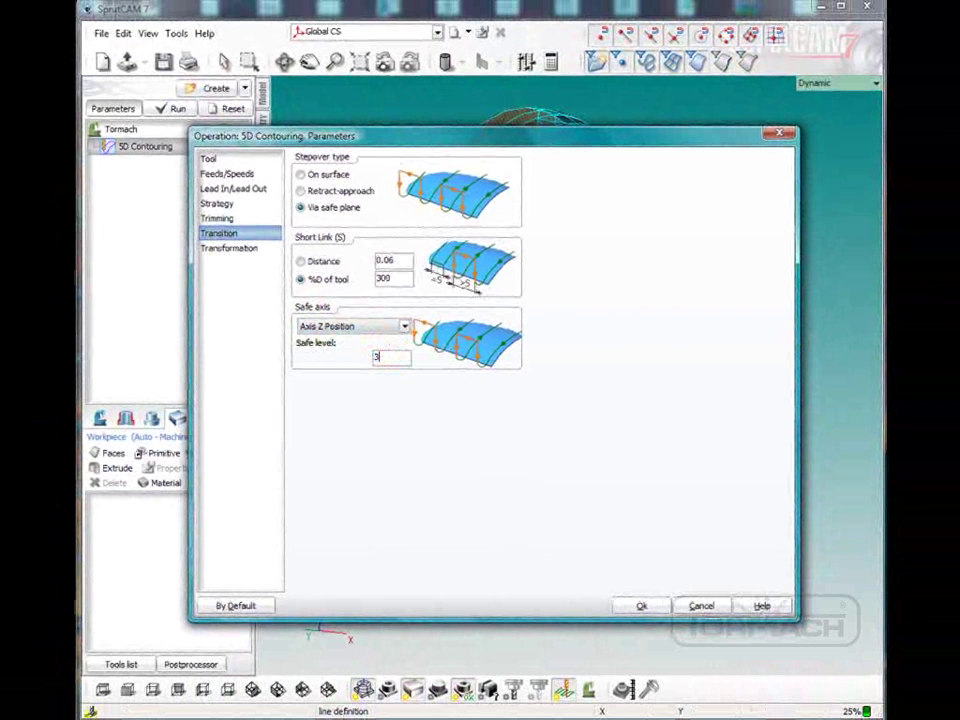
pyautogui.click(631, 606)
# Add the helical groove face of Windlass_C.igs to the job assignment as a drive face.
pyautogui.click(304, 435)
pyautogui.moveTo(389, 399)
pyautogui.mouseDown(button='right')
pyautogui.moveTo(279, 414)
pyautogui.moveTo(287, 347)
pyautogui.mouseUp(button='right')
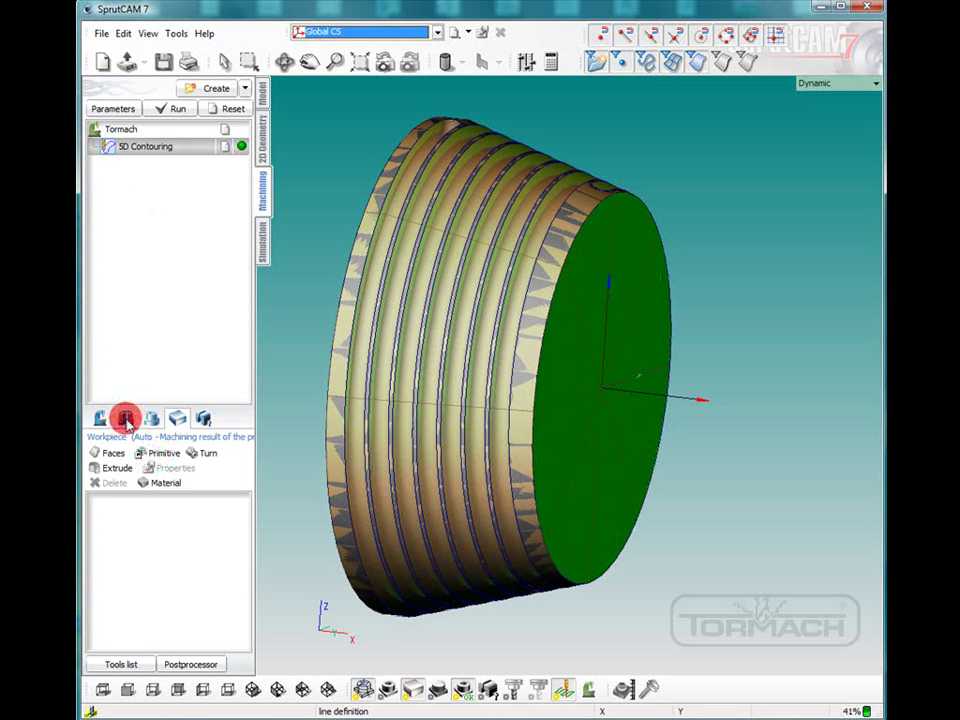
pyautogui.click(126, 419)
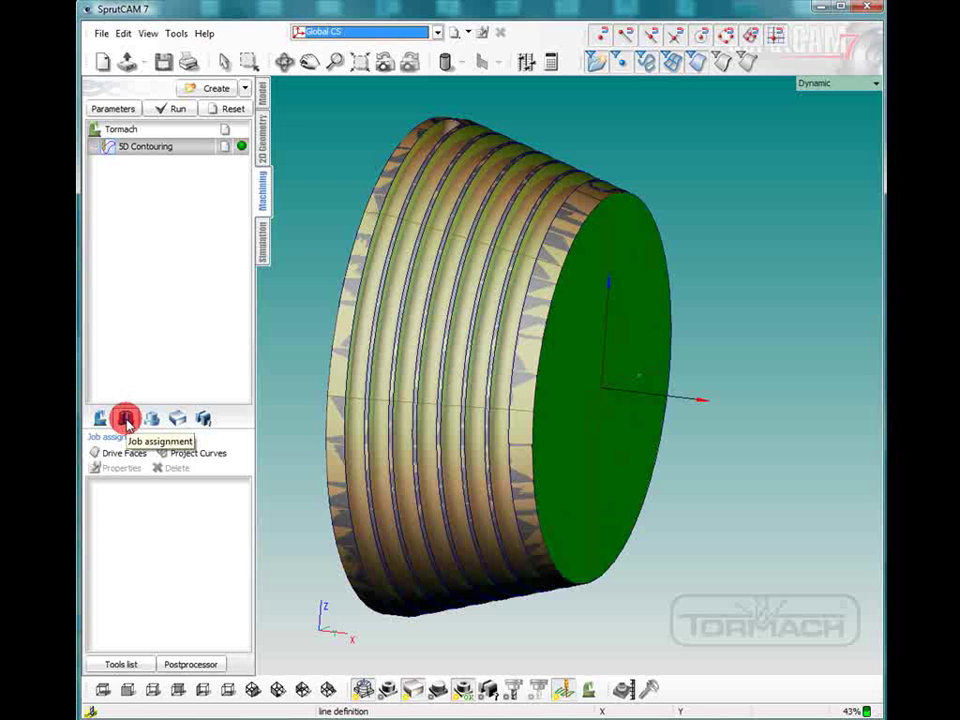
pyautogui.click(126, 455)
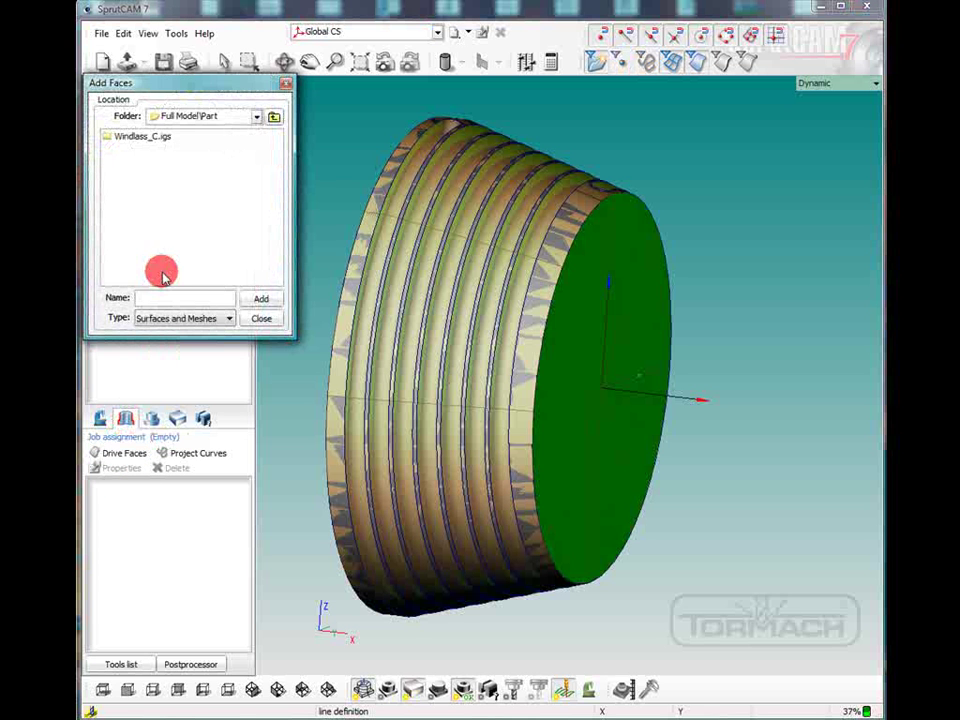
pyautogui.doubleClick(135, 140)
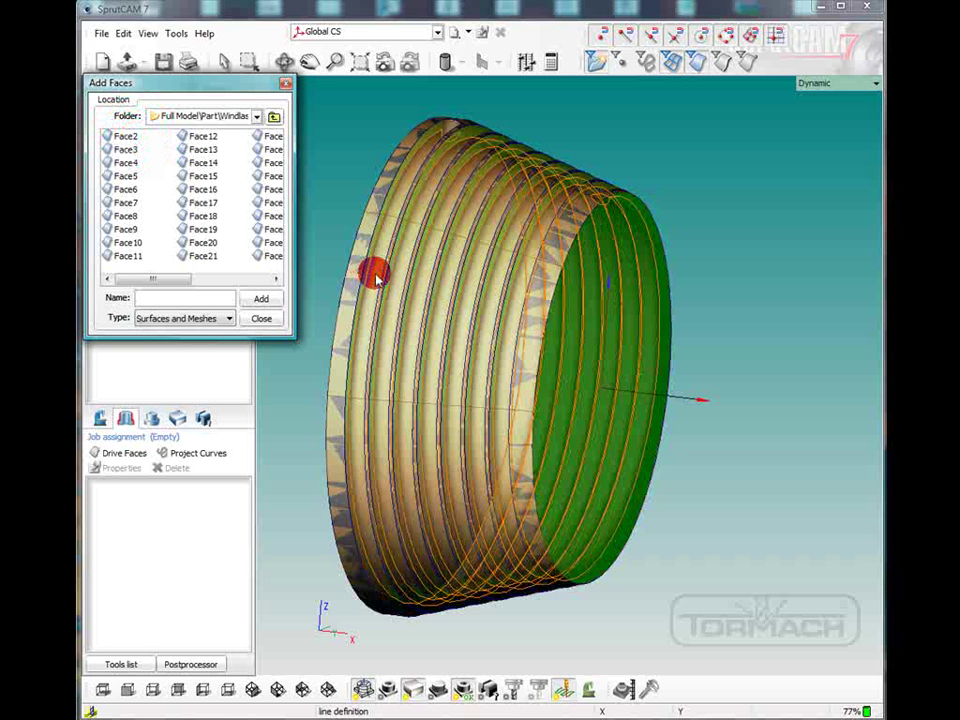
pyautogui.click(370, 275)
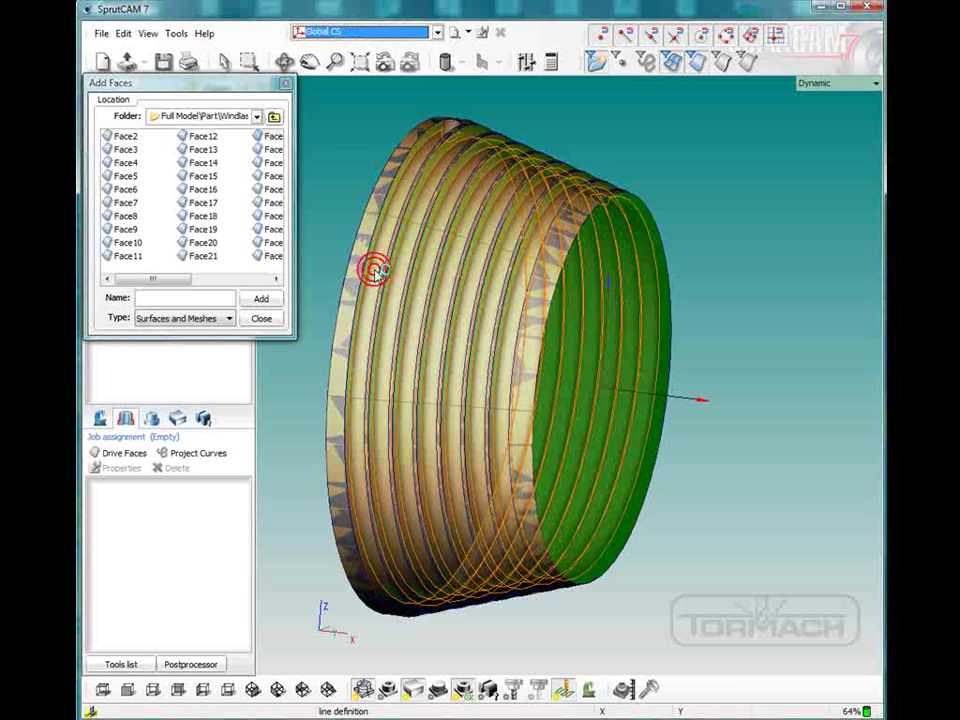
pyautogui.click(375, 273)
pyautogui.click(276, 302)
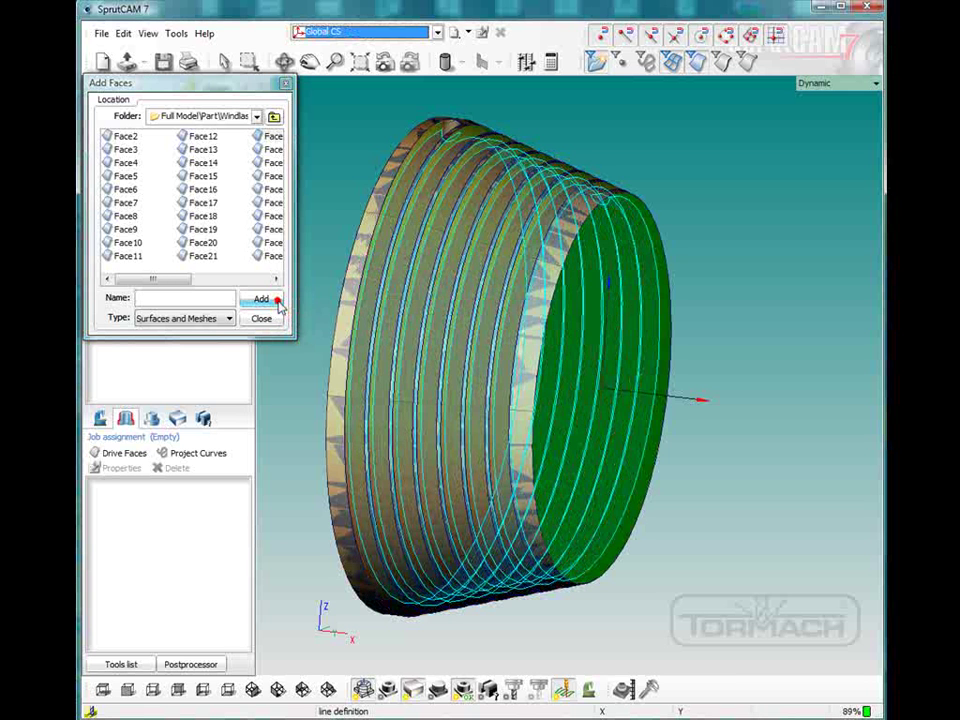
pyautogui.click(270, 320)
# Turn off the machining result's transparency and check the workpiece's display options.
pyautogui.moveTo(311, 328); pyautogui.dragTo(360, 330, button='right')
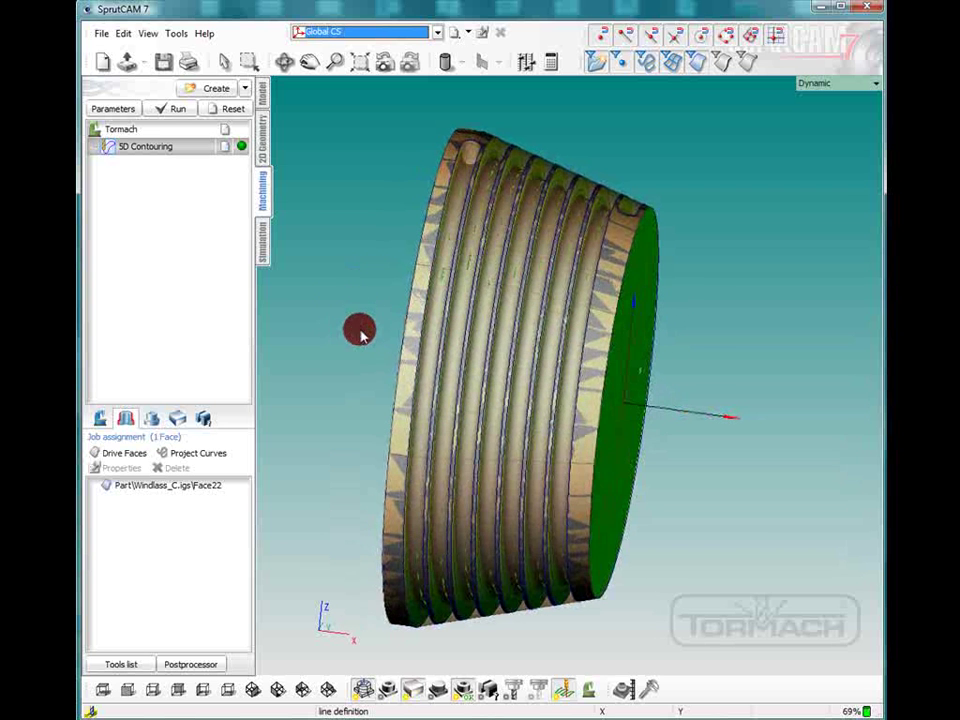
pyautogui.rightClick(466, 692)
pyautogui.click(492, 560)
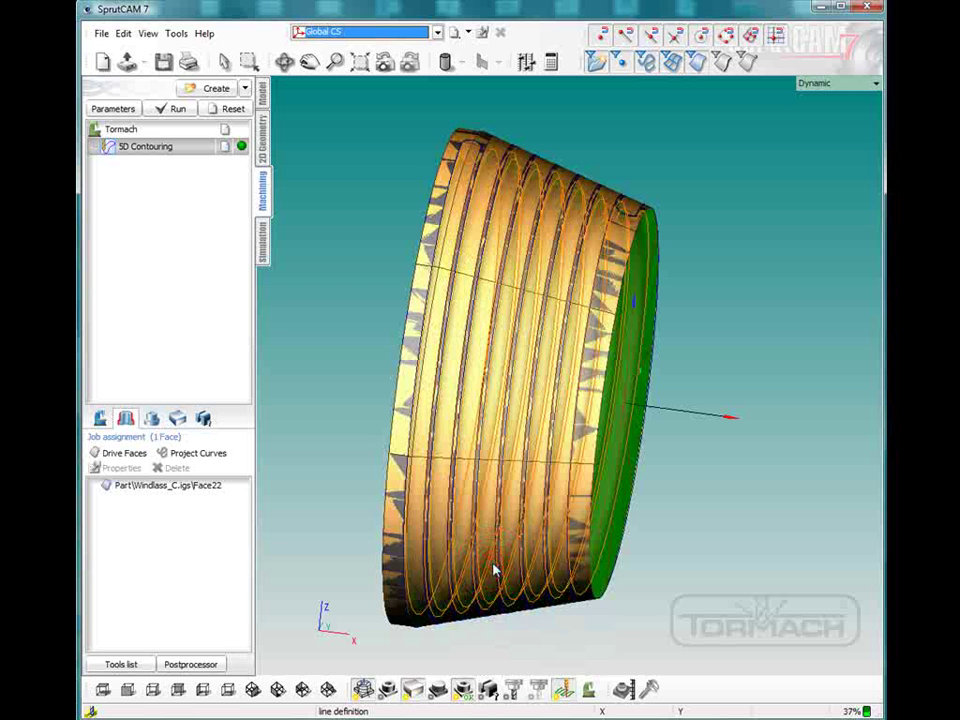
pyautogui.click(446, 691)
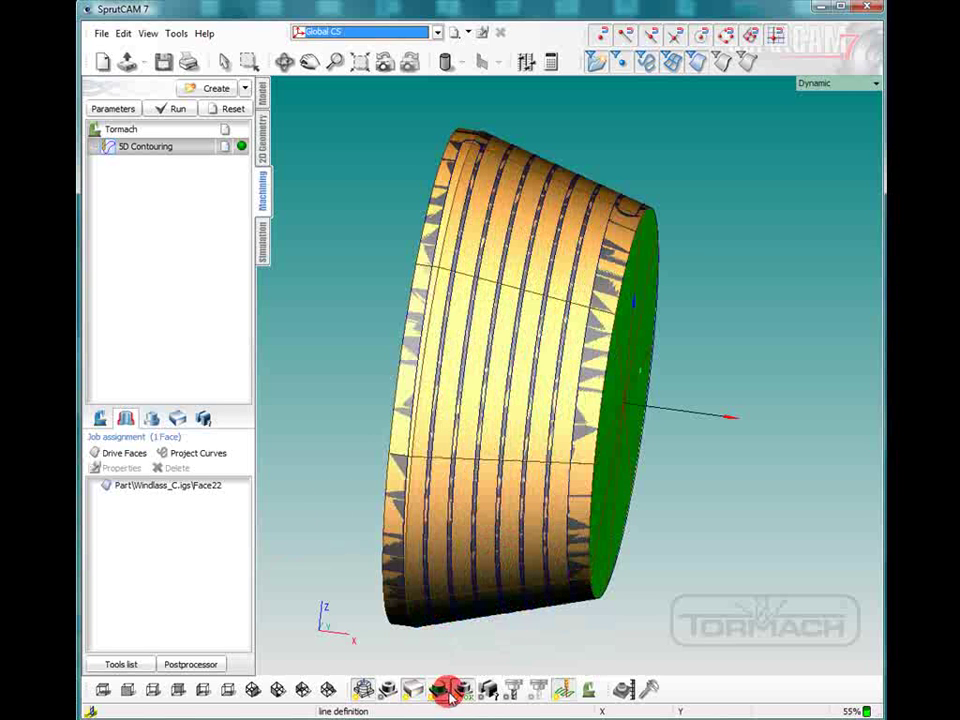
pyautogui.rightClick(412, 689)
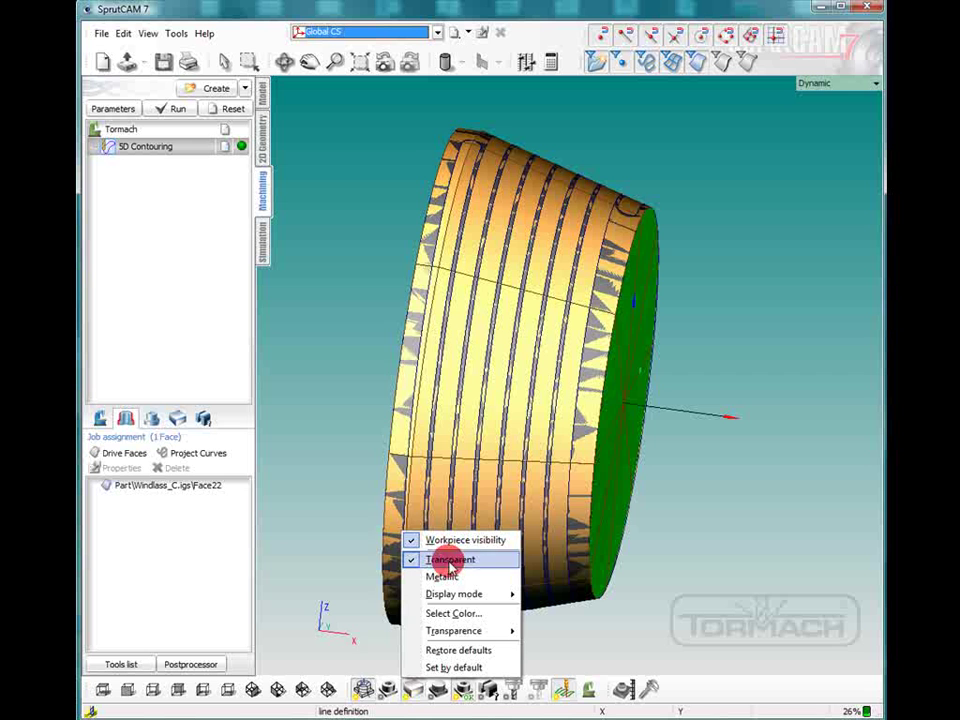
# Make the geometry model and the machining result transparent and inspect the grooves from another angle.
pyautogui.rightClick(360, 690)
pyautogui.click(396, 563)
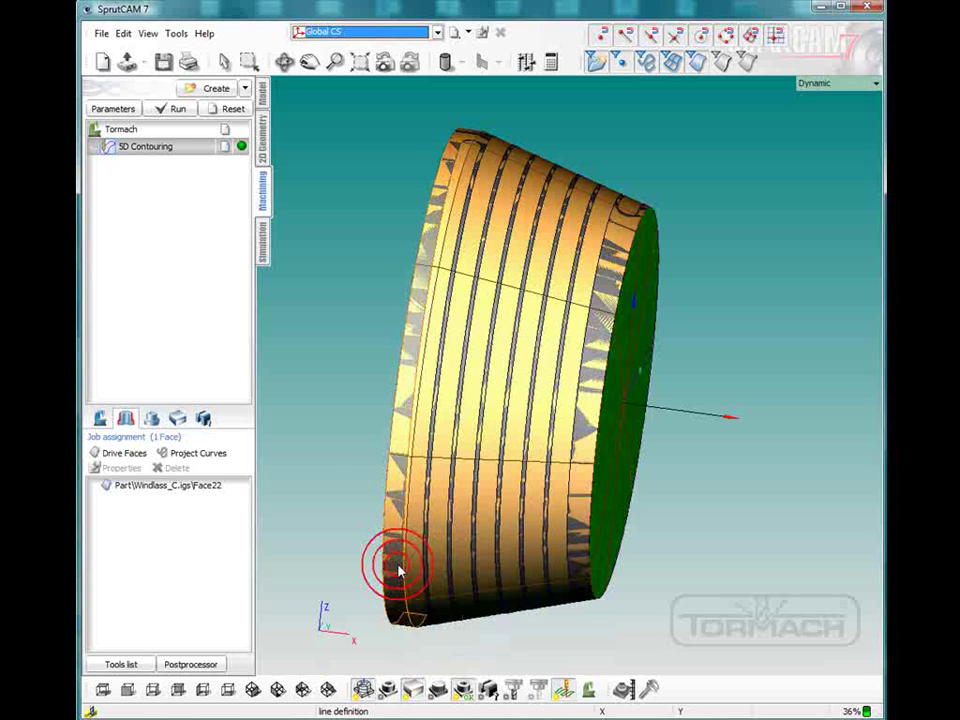
pyautogui.rightClick(463, 688)
pyautogui.click(484, 561)
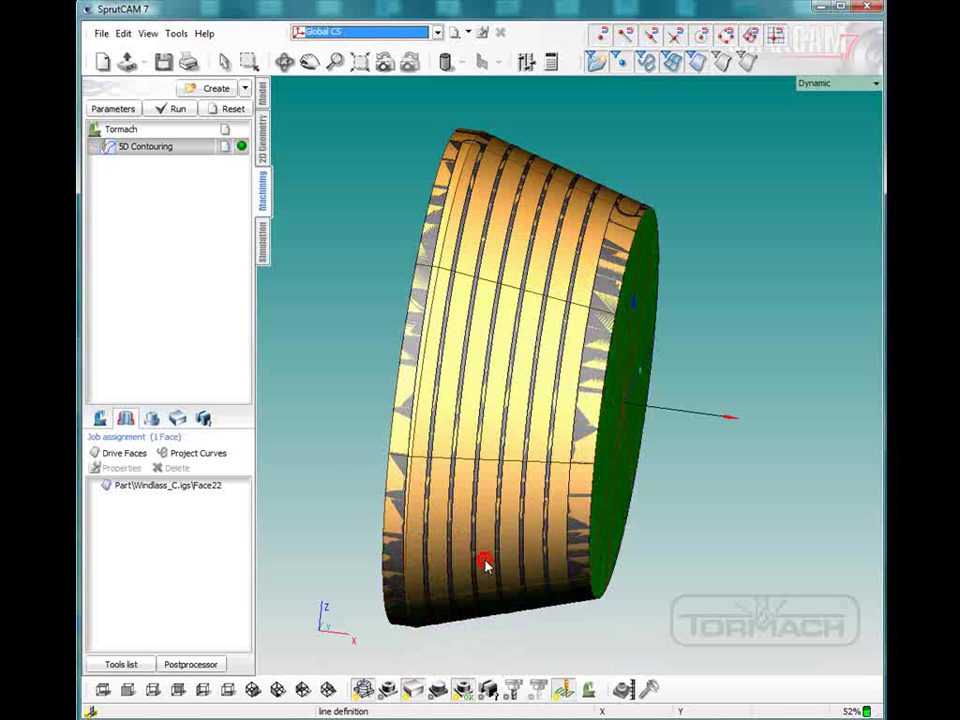
pyautogui.moveTo(437, 532); pyautogui.dragTo(433, 531, button='right')
pyautogui.click(320, 501)
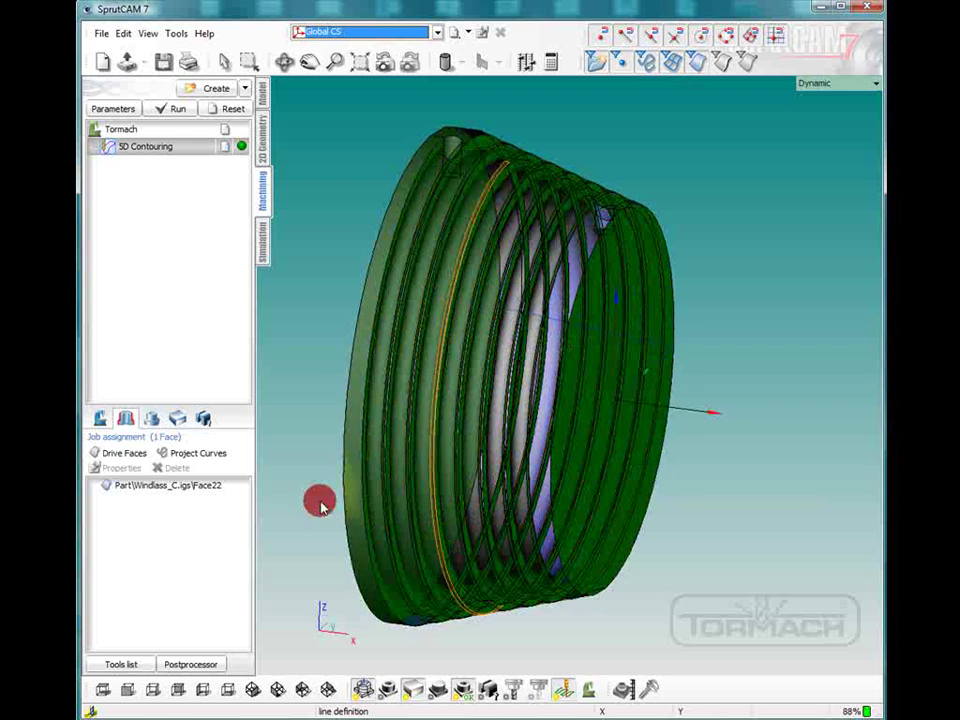
pyautogui.click(312, 496)
pyautogui.moveTo(316, 495); pyautogui.dragTo(339, 497, button='right')
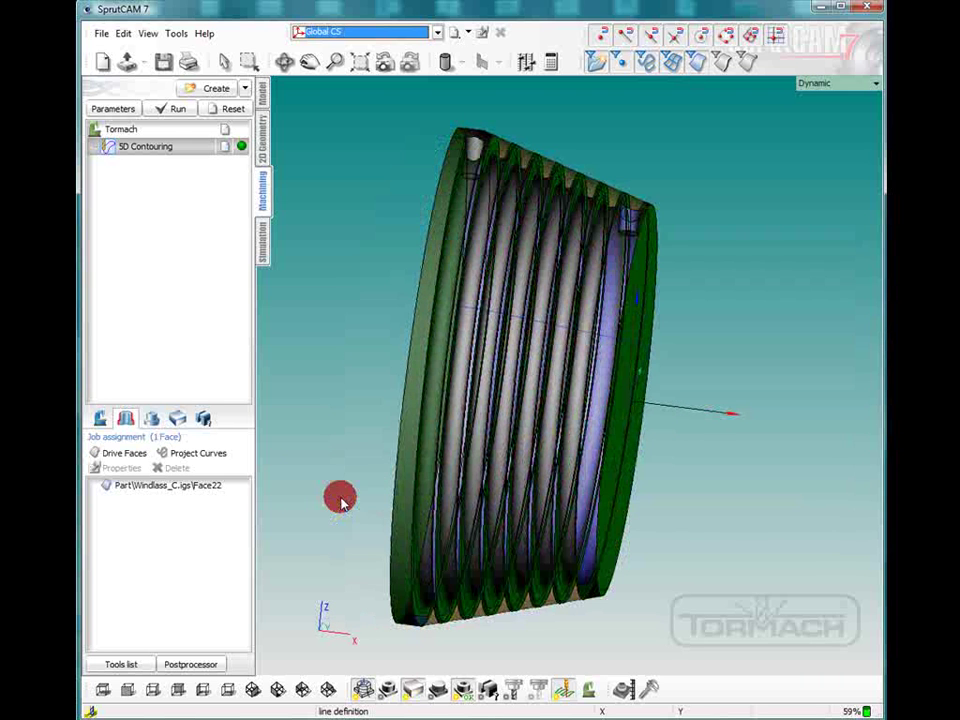
# Turn off the geometry model's transparency.
pyautogui.rightClick(430, 692)
pyautogui.rightClick(363, 688)
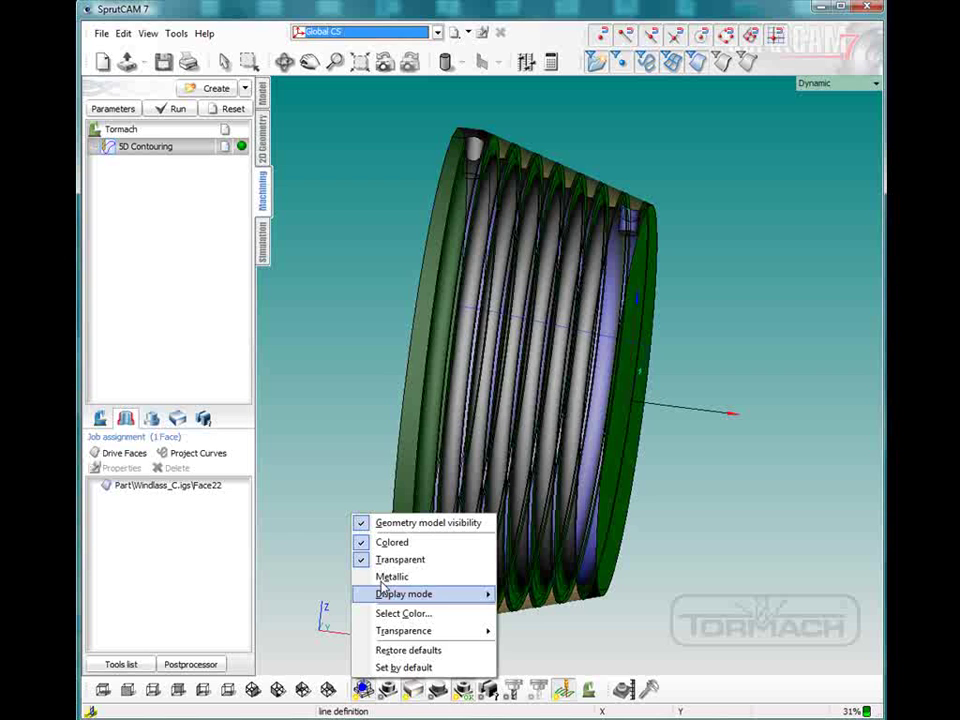
pyautogui.click(388, 561)
pyautogui.click(479, 686)
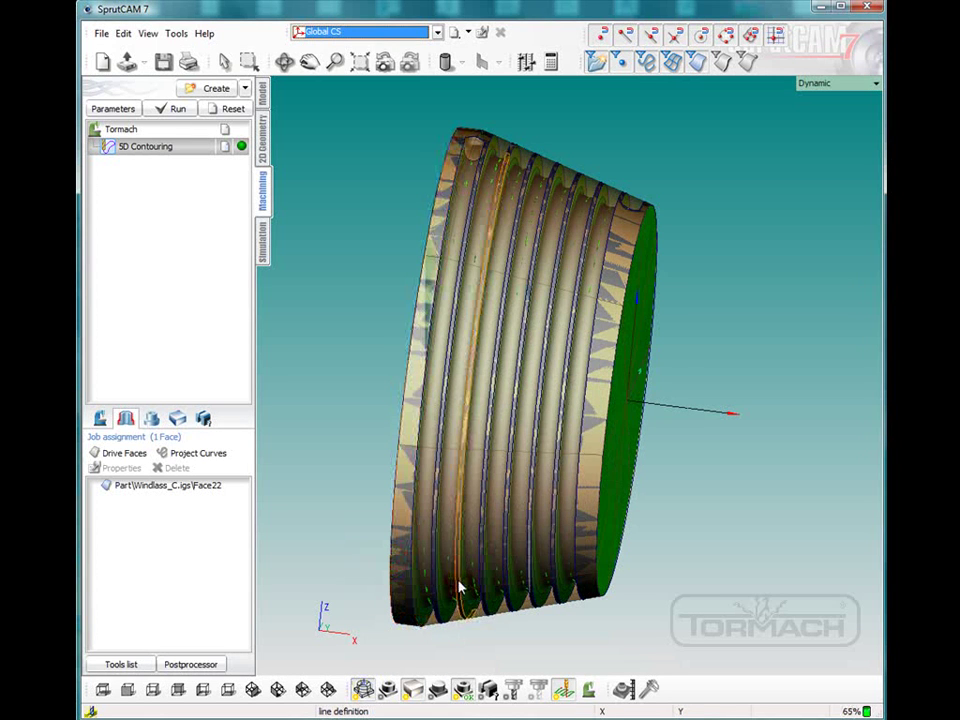
pyautogui.click(485, 679)
# Turn off the machining result's transparency and inspect the opaque part from a slightly different angle.
pyautogui.rightClick(463, 689)
pyautogui.click(489, 559)
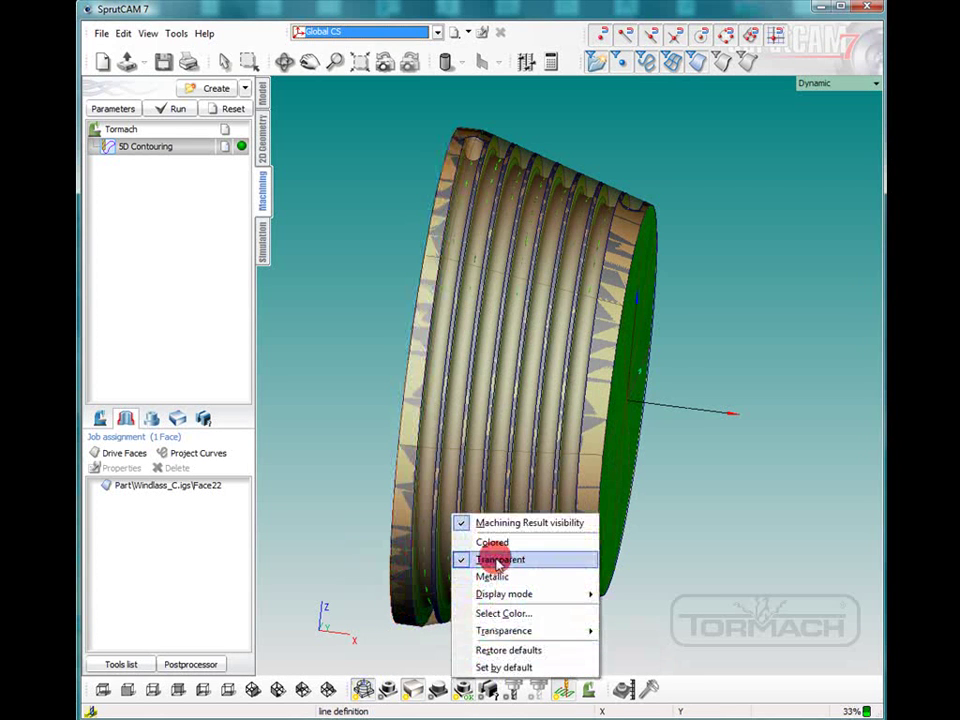
pyautogui.click(463, 689)
pyautogui.rightClick(463, 689)
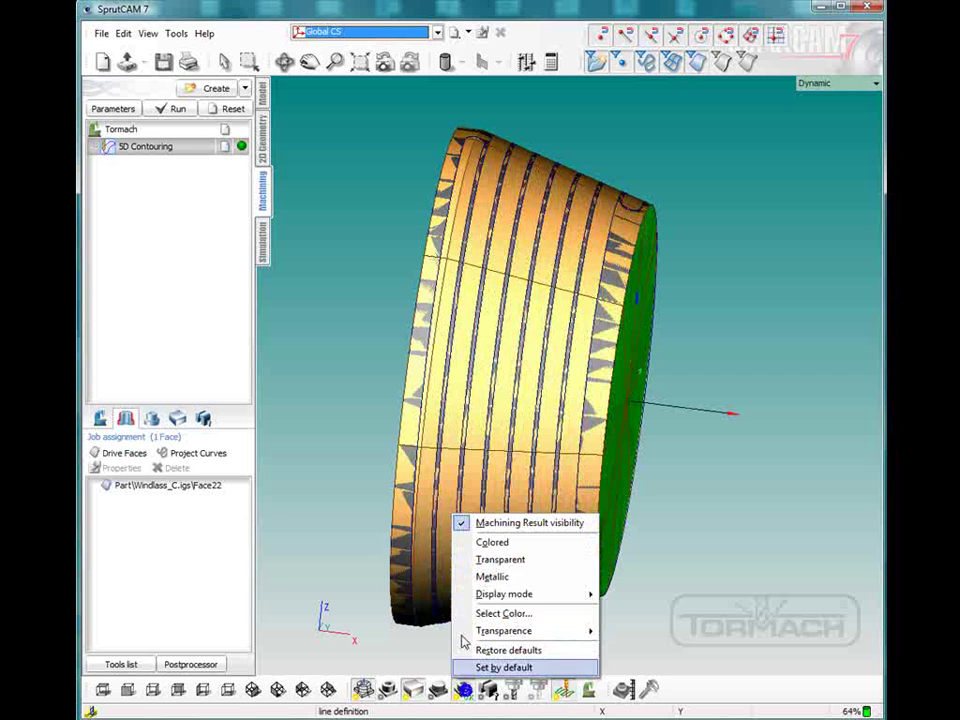
pyautogui.click(485, 553)
pyautogui.moveTo(480, 539); pyautogui.dragTo(474, 529, button='right')
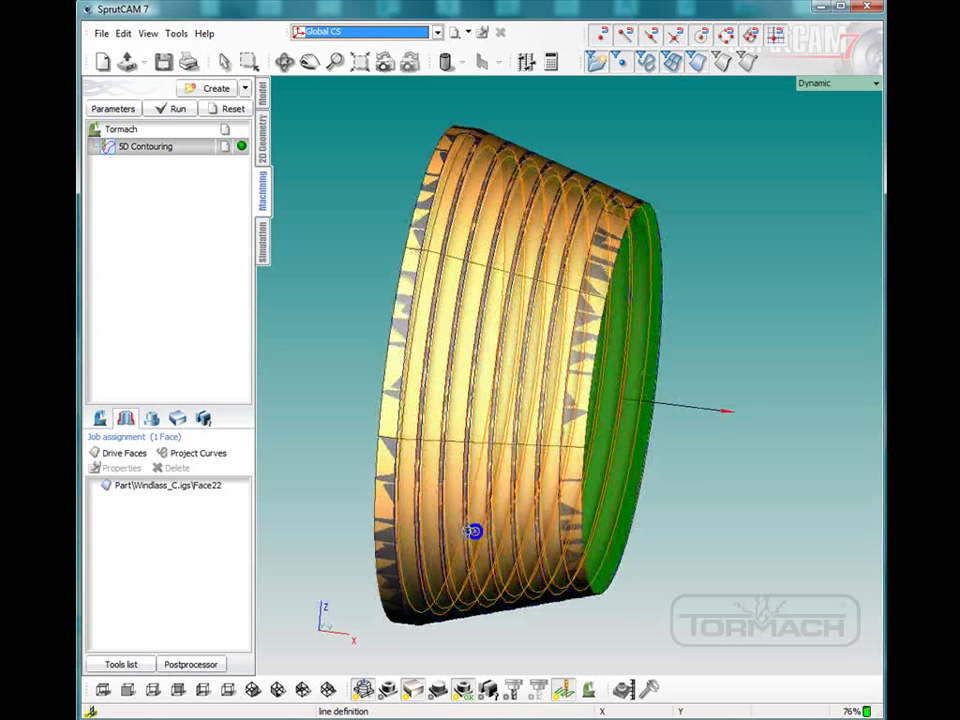
pyautogui.click(354, 406)
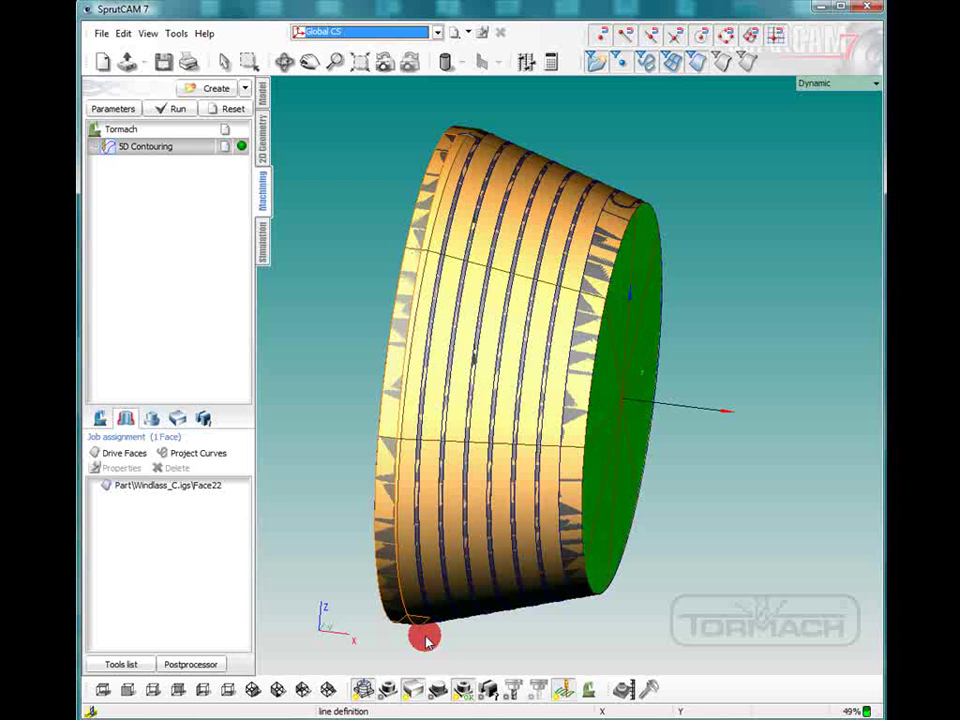
# Make the machining result transparent and check the helical groove on the part.
pyautogui.rightClick(463, 689)
pyautogui.click(503, 561)
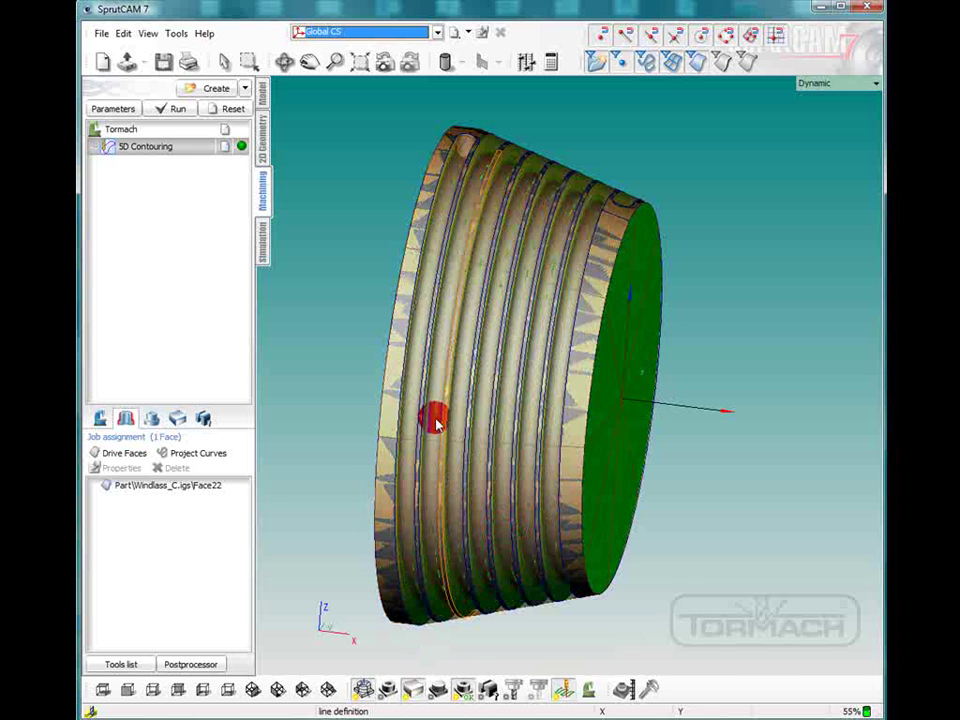
pyautogui.click(436, 248)
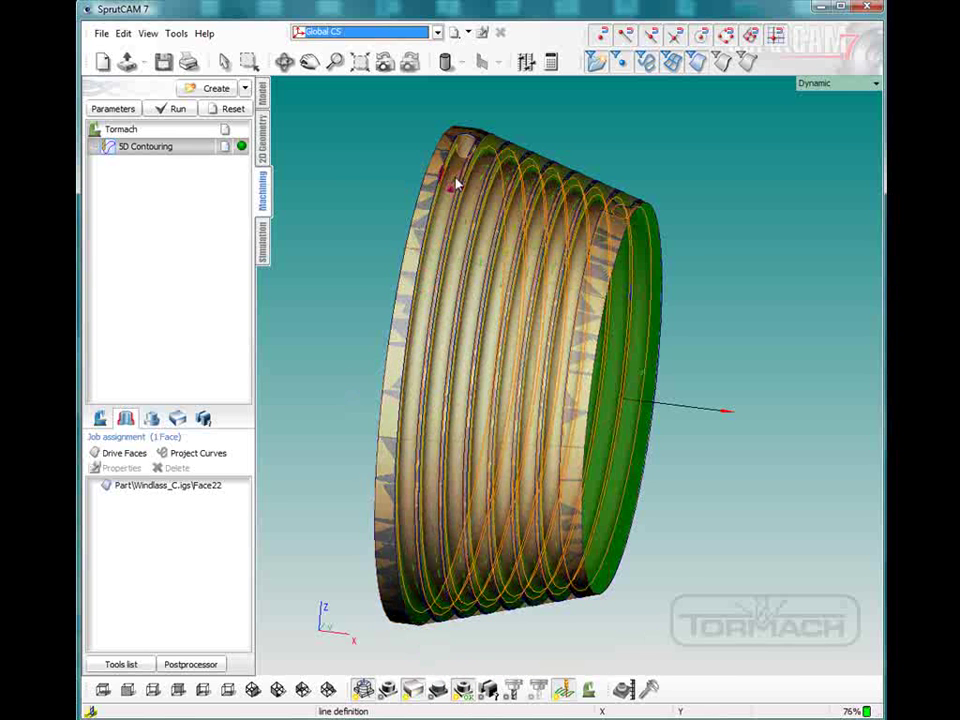
pyautogui.click(321, 308)
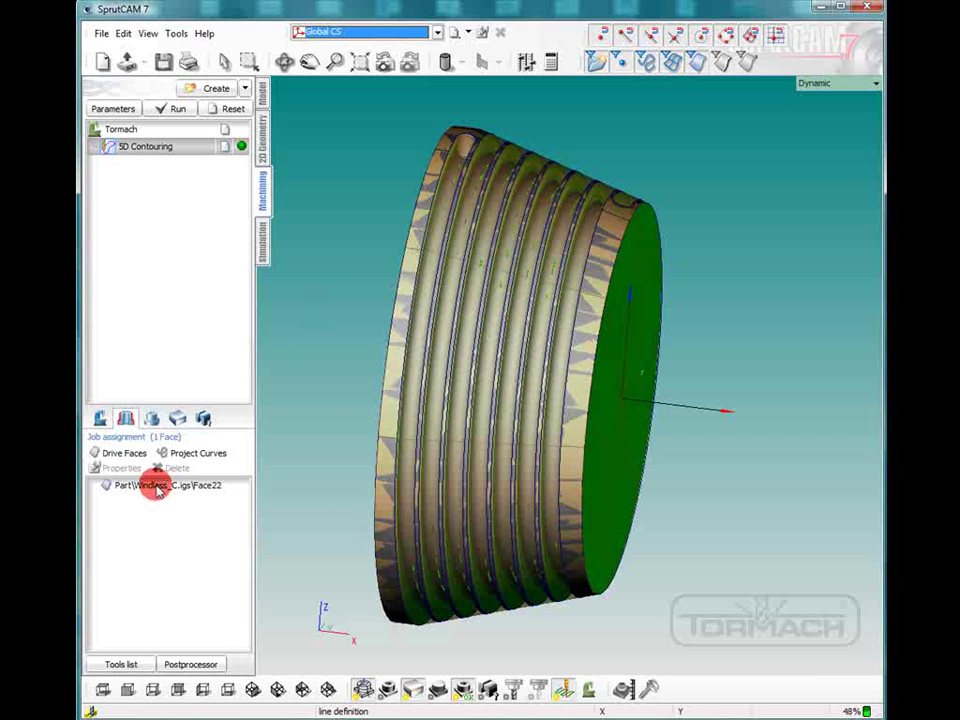
# Enable Alternate front side in the properties of the Windlass_C.igs Face22 drive face.
pyautogui.click(155, 486)
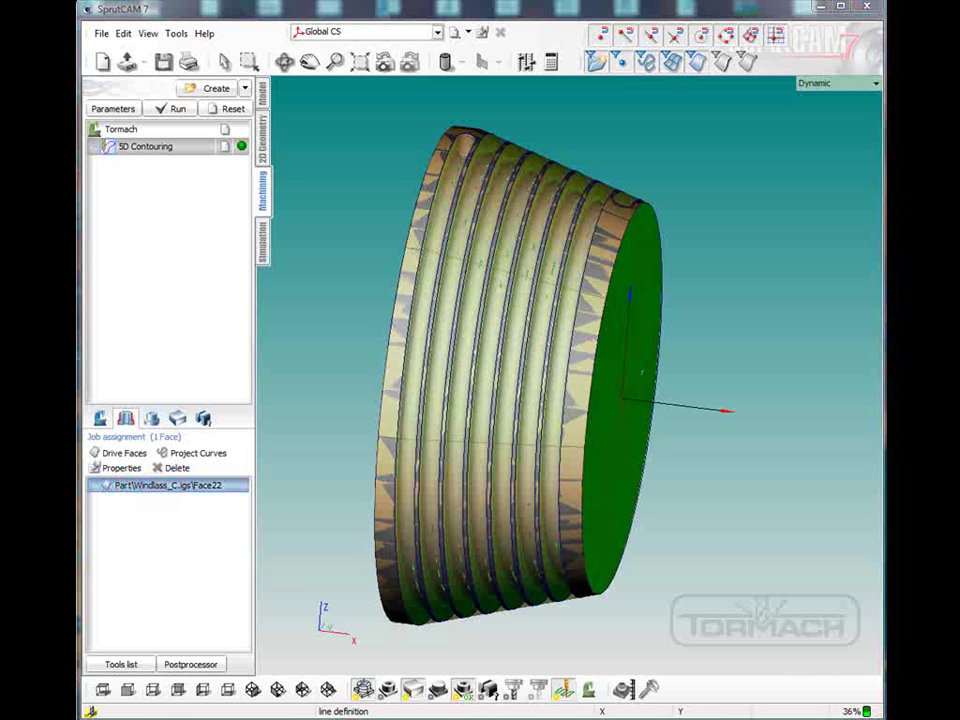
pyautogui.moveTo(281, 211); pyautogui.dragTo(308, 187)
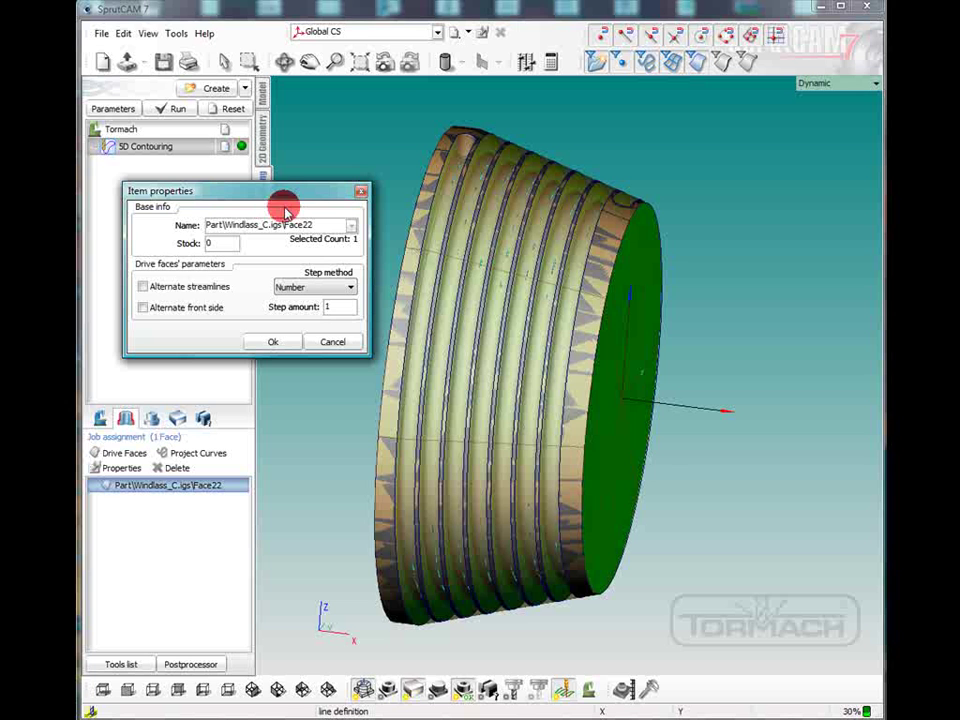
pyautogui.click(248, 350)
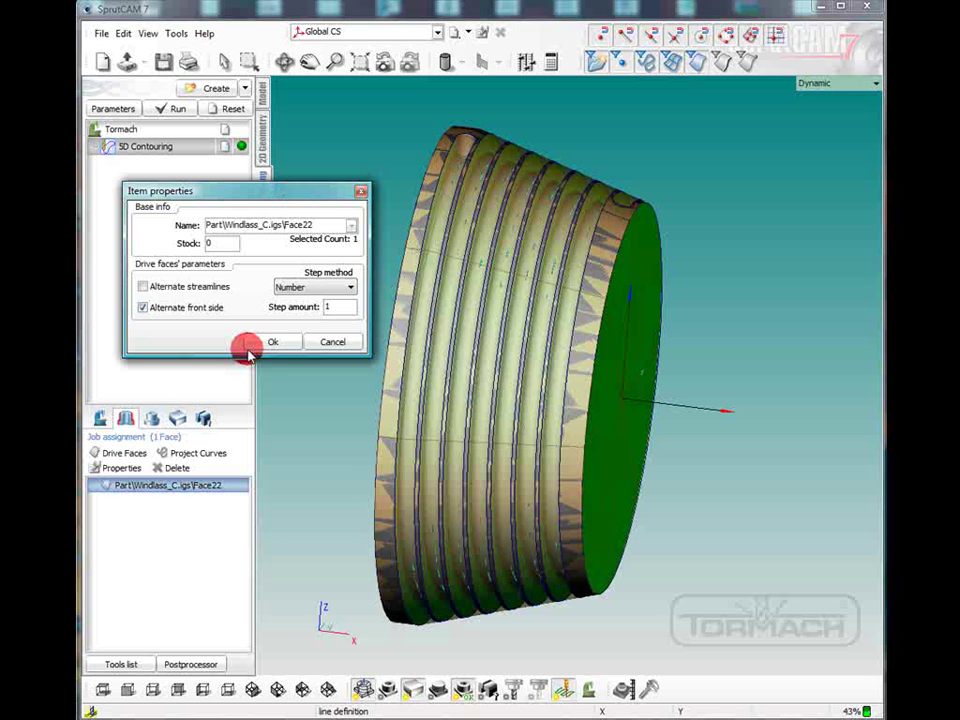
pyautogui.click(265, 343)
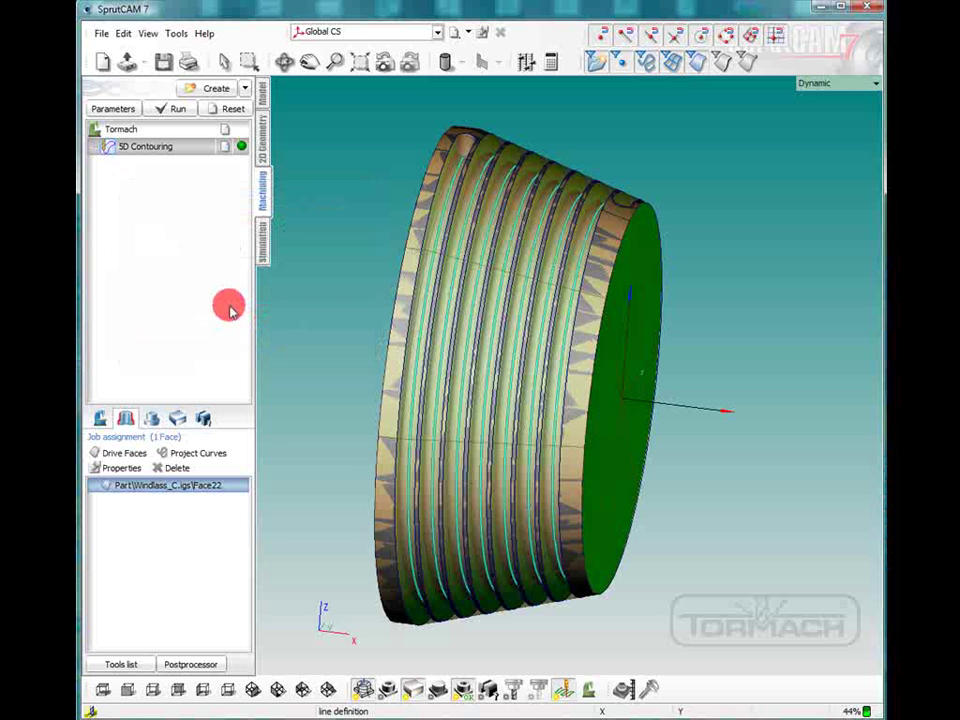
# Calculate the 5D Contouring toolpath and inspect it on the part.
pyautogui.moveTo(378, 434); pyautogui.dragTo(385, 438, button='middle')
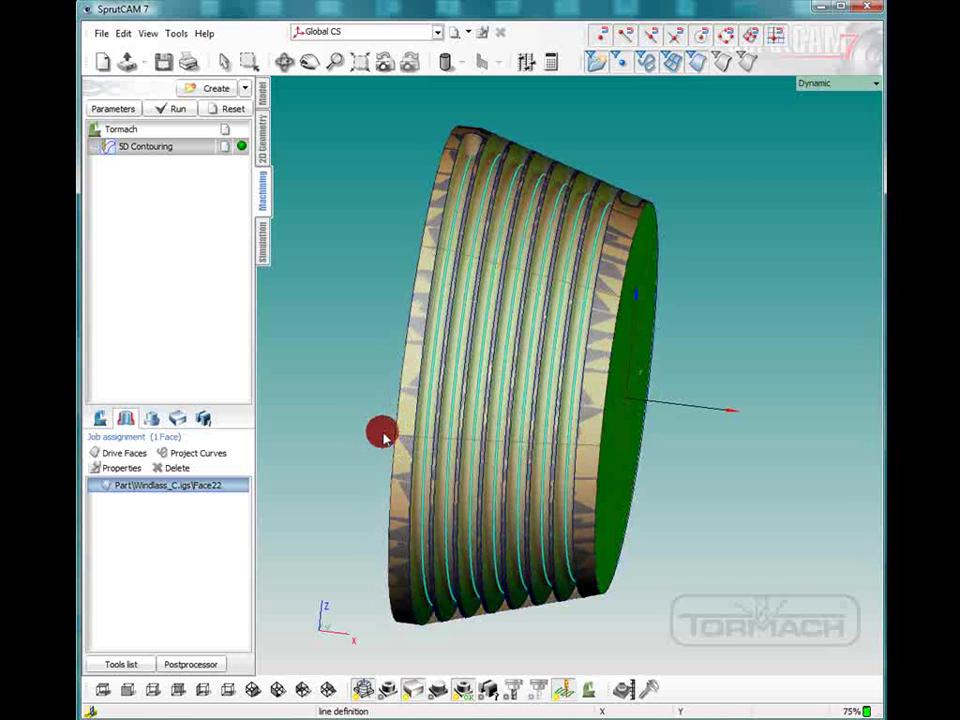
pyautogui.moveTo(385, 437); pyautogui.dragTo(448, 294, button='right')
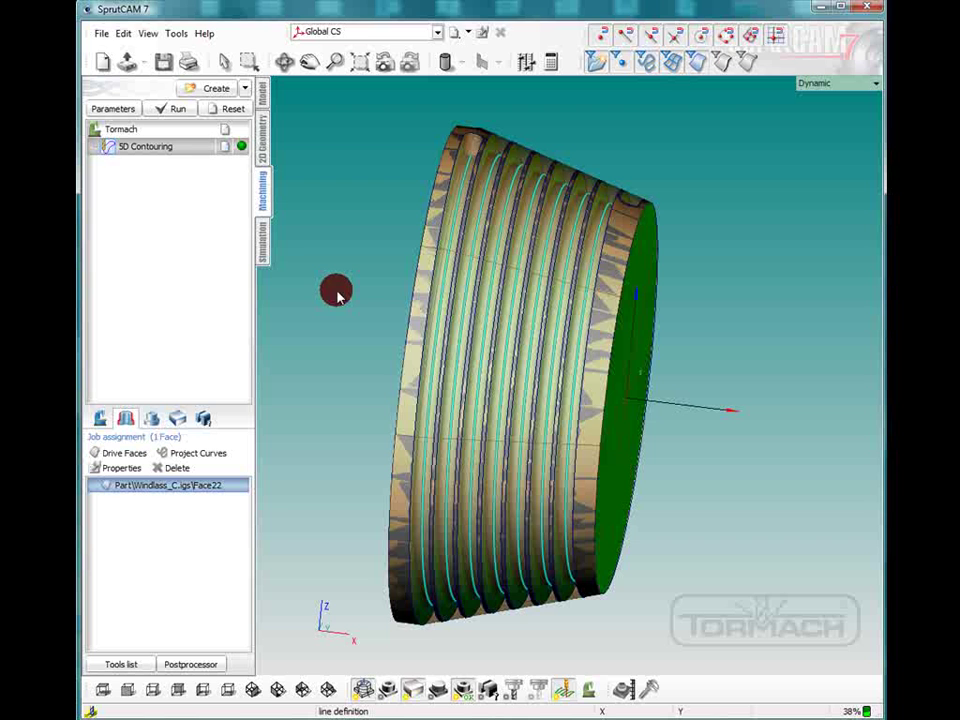
pyautogui.click(176, 109)
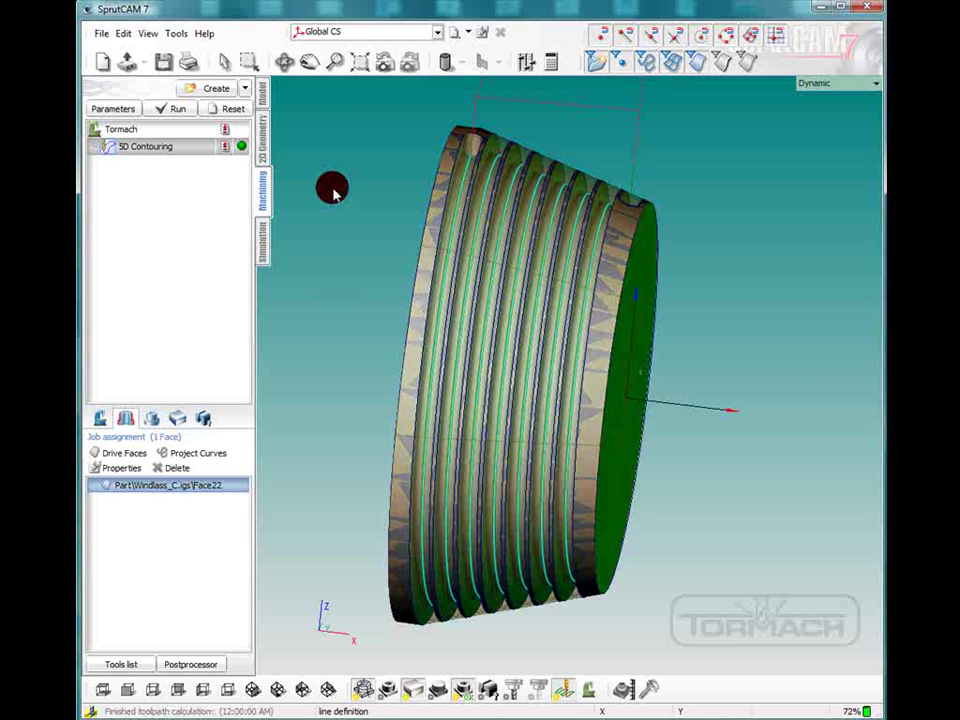
pyautogui.moveTo(332, 190)
pyautogui.mouseDown(button='right')
pyautogui.moveTo(364, 194)
pyautogui.moveTo(328, 193)
pyautogui.mouseUp(button='right')
pyautogui.click(179, 169)
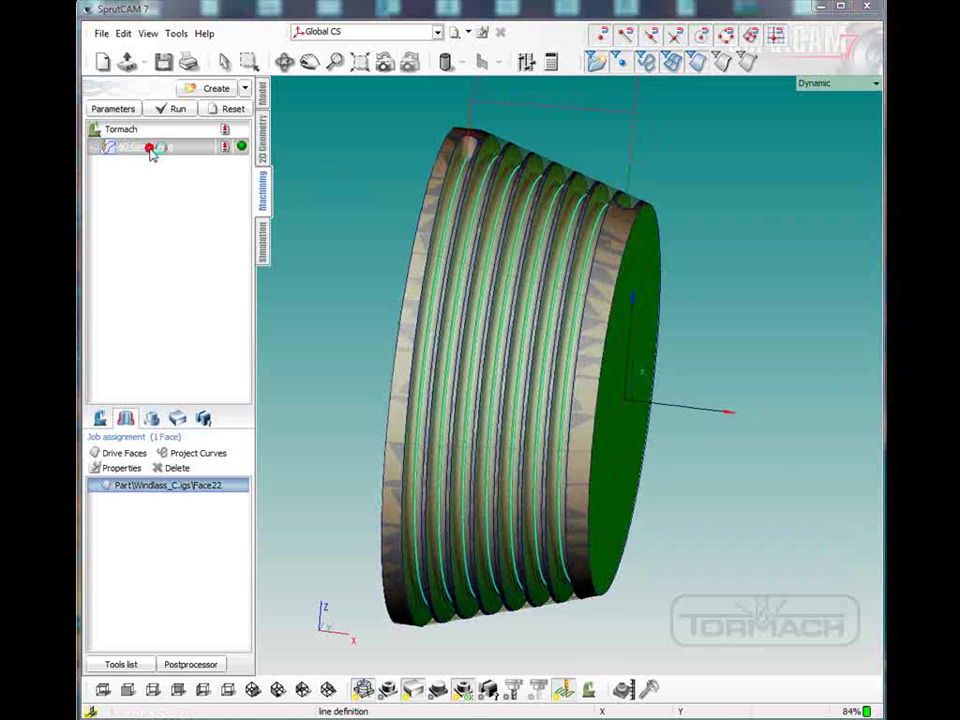
# Set the 5D Contouring approach safe level to 3 in the Lead In/Lead Out parameters.
pyautogui.doubleClick(150, 148)
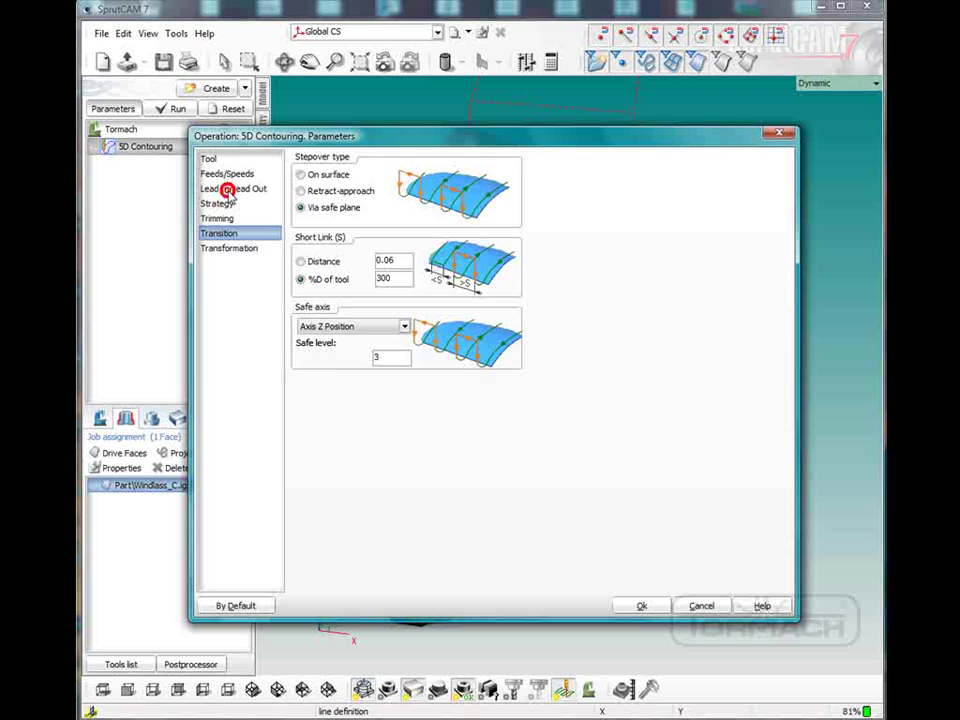
pyautogui.click(226, 189)
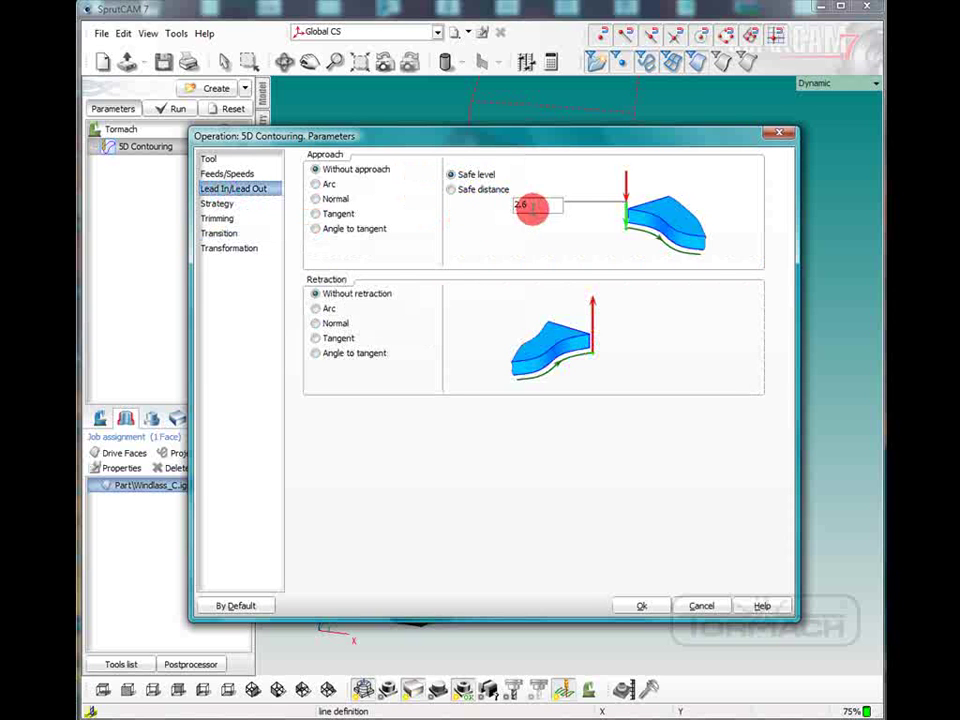
pyautogui.write('3')
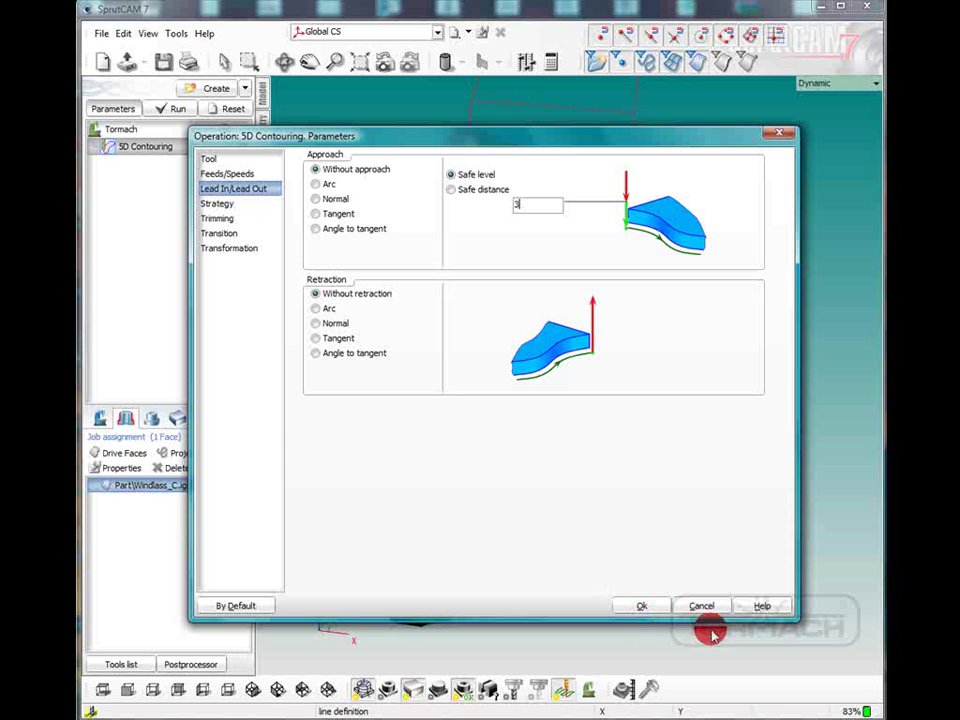
pyautogui.click(643, 605)
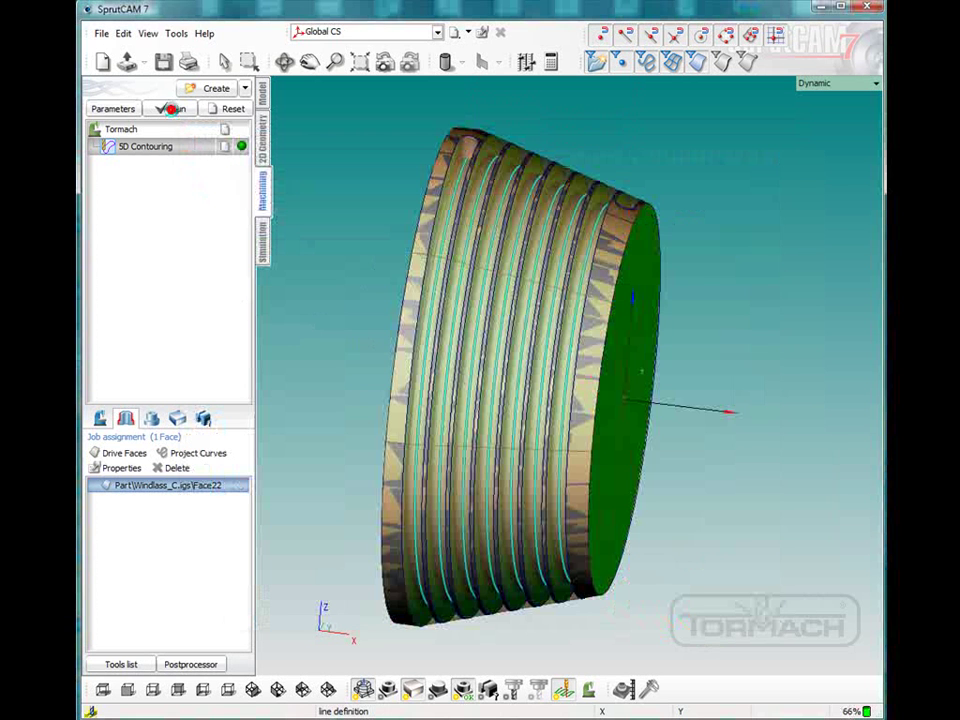
# Recalculate the 5D Contouring toolpath and show the part in an isometric view.
pyautogui.click(171, 108)
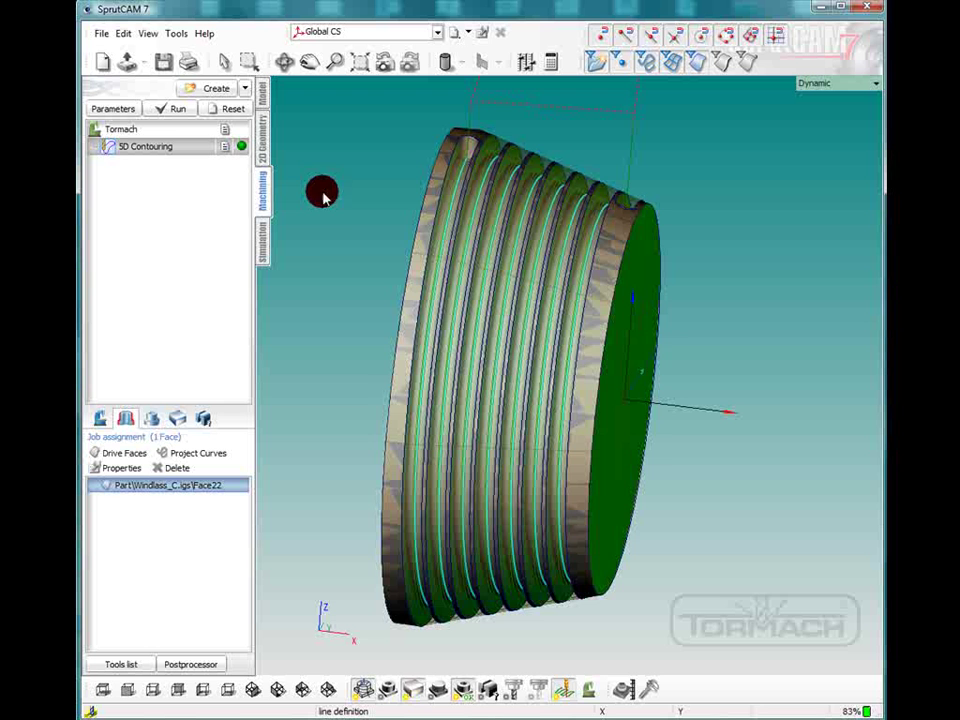
pyautogui.moveTo(364, 252)
pyautogui.mouseDown(button='right')
pyautogui.moveTo(344, 252)
pyautogui.moveTo(348, 266)
pyautogui.moveTo(339, 255)
pyautogui.moveTo(403, 279)
pyautogui.moveTo(467, 349)
pyautogui.mouseUp(button='right')
pyautogui.click(326, 690)
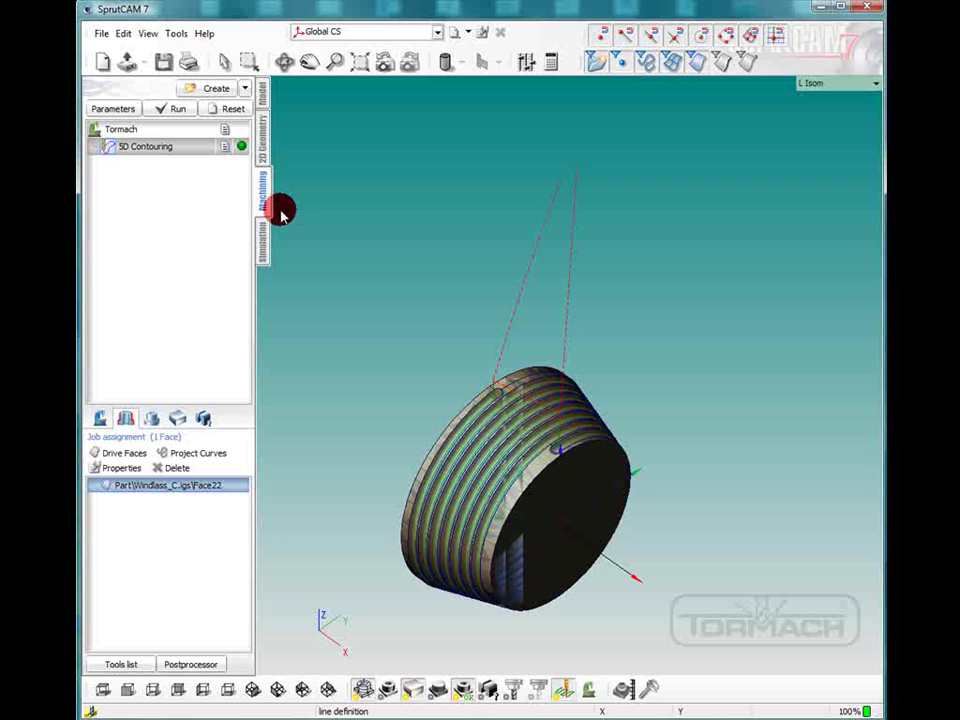
pyautogui.click(228, 110)
pyautogui.click(177, 109)
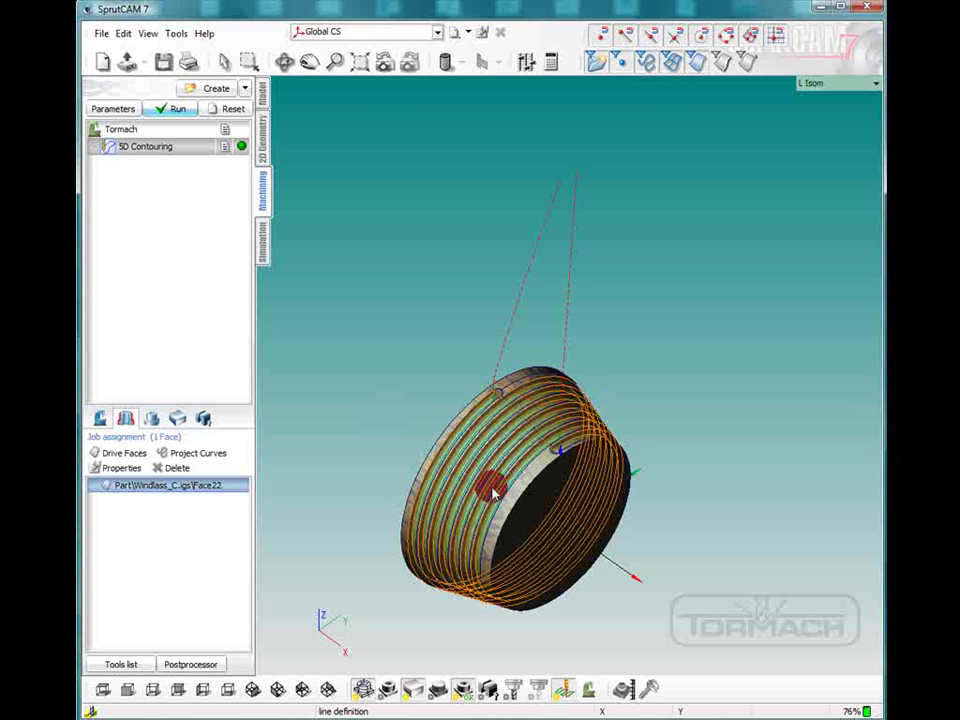
# Inspect the calculated toolpath and show the part in the machine simulation.
pyautogui.moveTo(512, 425); pyautogui.dragTo(505, 341, button='middle')
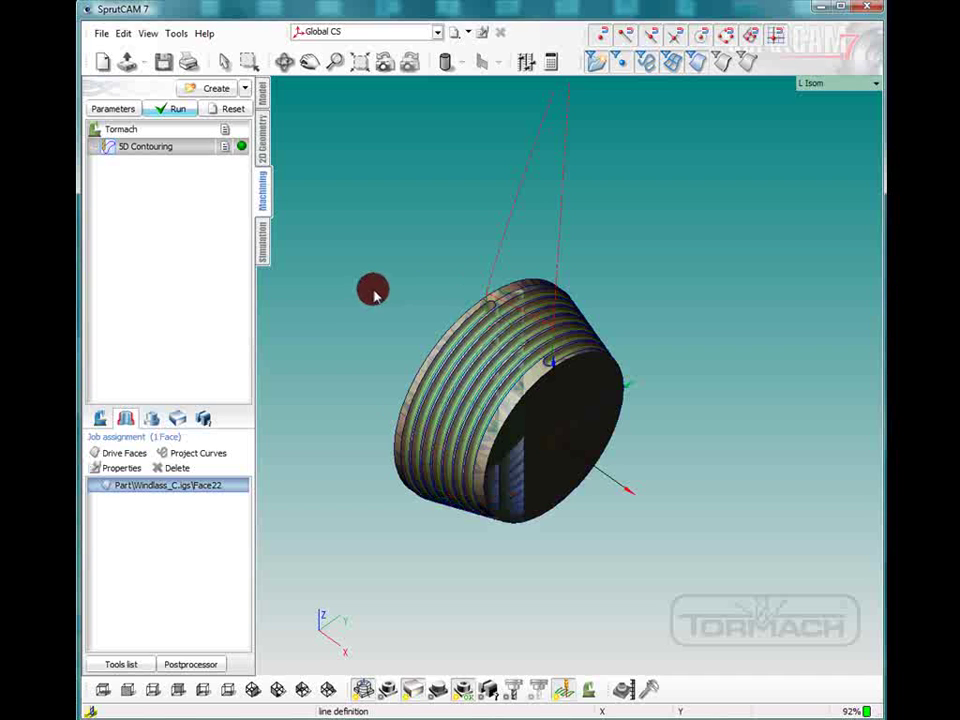
pyautogui.click(307, 480)
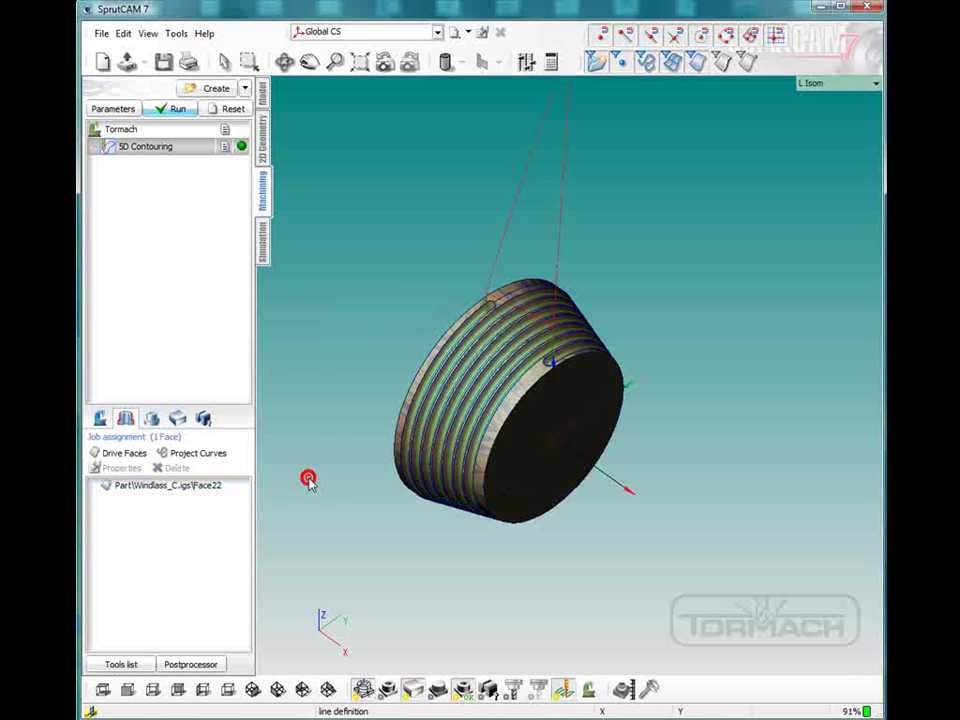
pyautogui.click(263, 248)
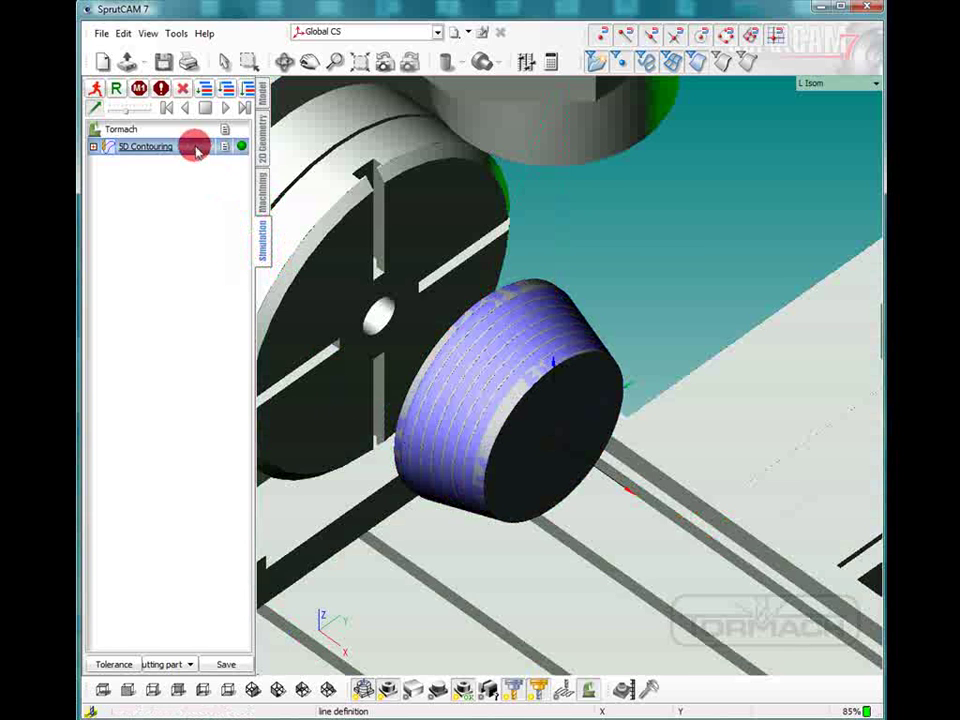
# Return to the machining setup and open the tool parameters of the 5D Contouring operation.
pyautogui.click(259, 182)
pyautogui.click(184, 152)
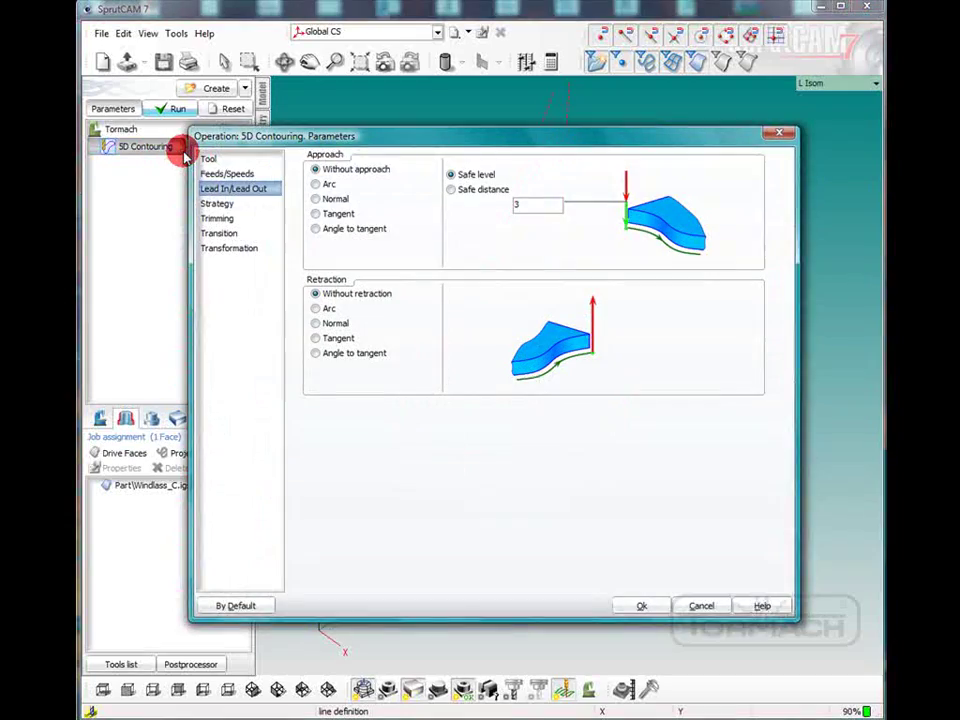
pyautogui.click(205, 158)
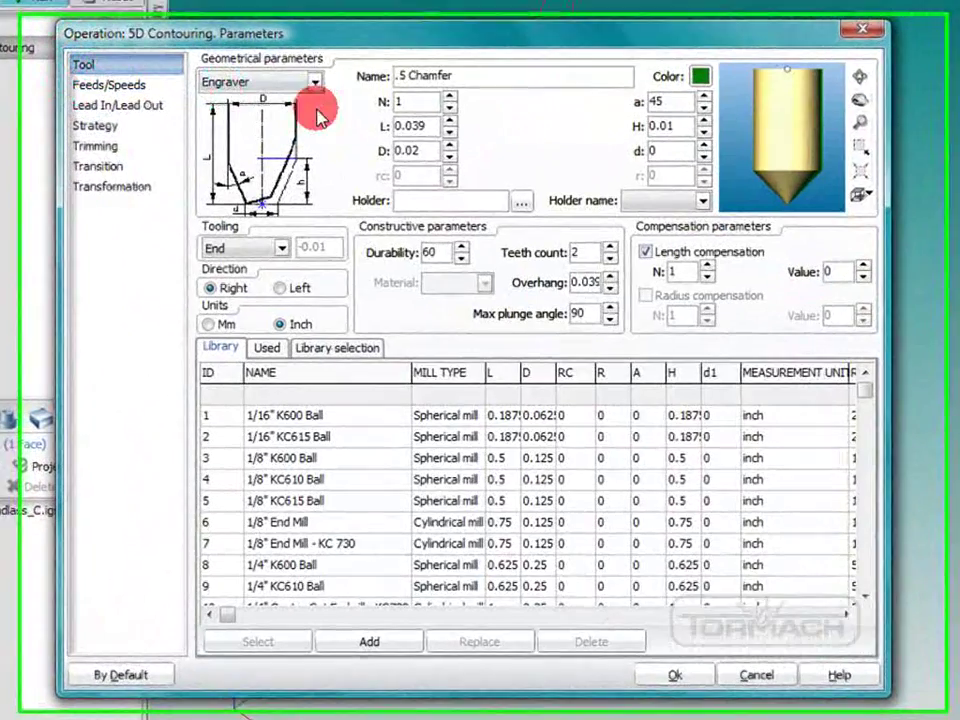
# Set the .5 Chamfer engraver's length to 2 inches and begin editing its diameter.
pyautogui.doubleClick(410, 126)
pyautogui.write('2')
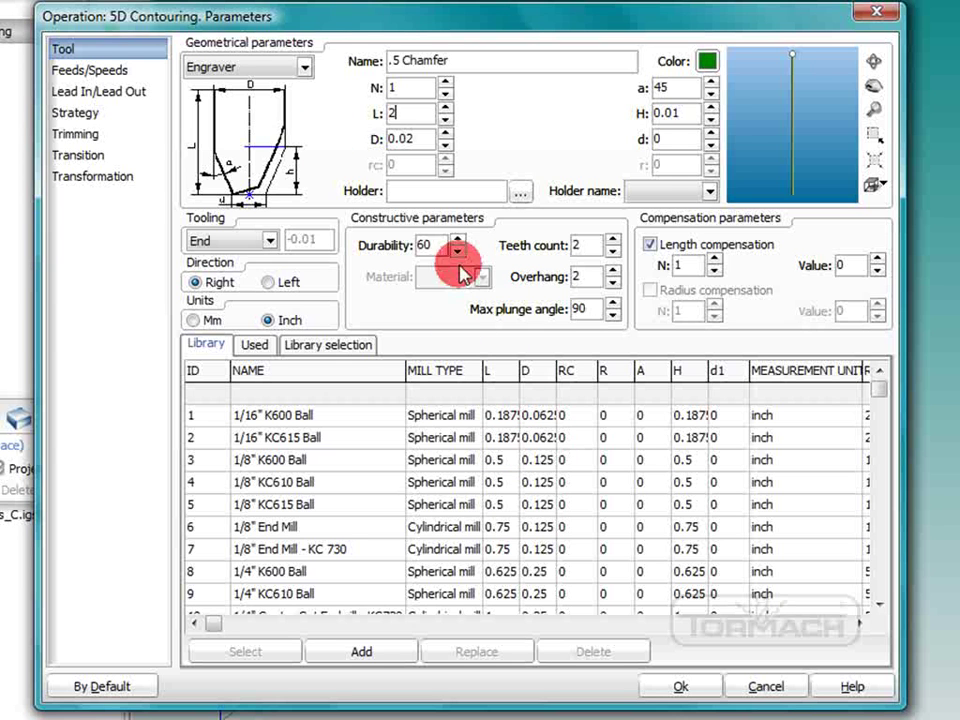
pyautogui.doubleClick(410, 140)
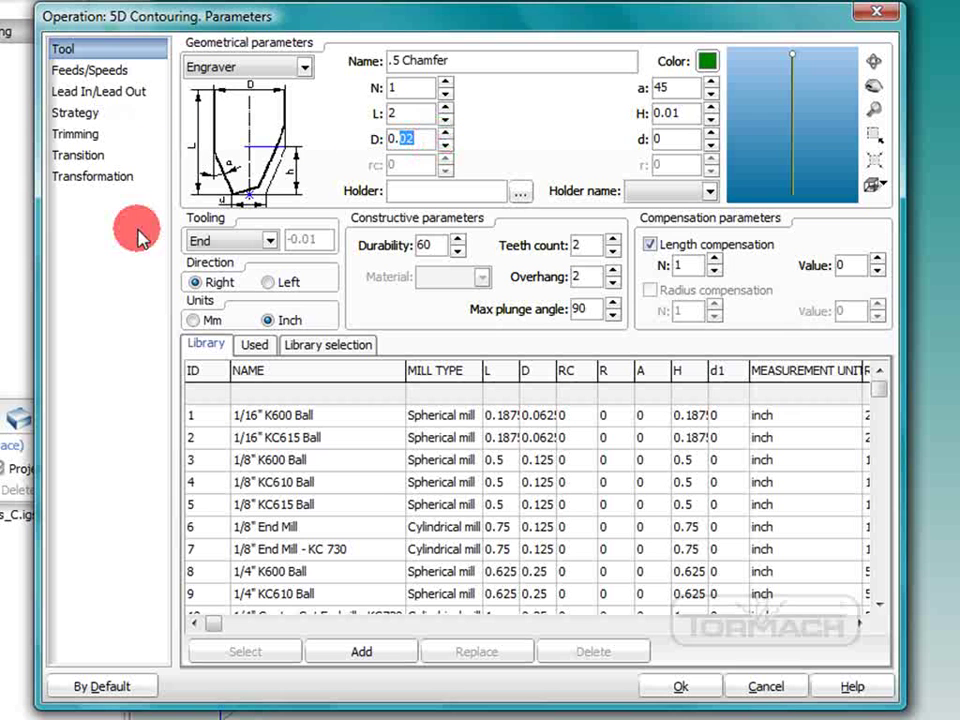
# Choose the 1/4" K600 Ball spherical mill from the tool library for the operation.
pyautogui.click(260, 594)
pyautogui.press('Down')
pyautogui.press('Down')
pyautogui.press('Down')
pyautogui.press('Down')
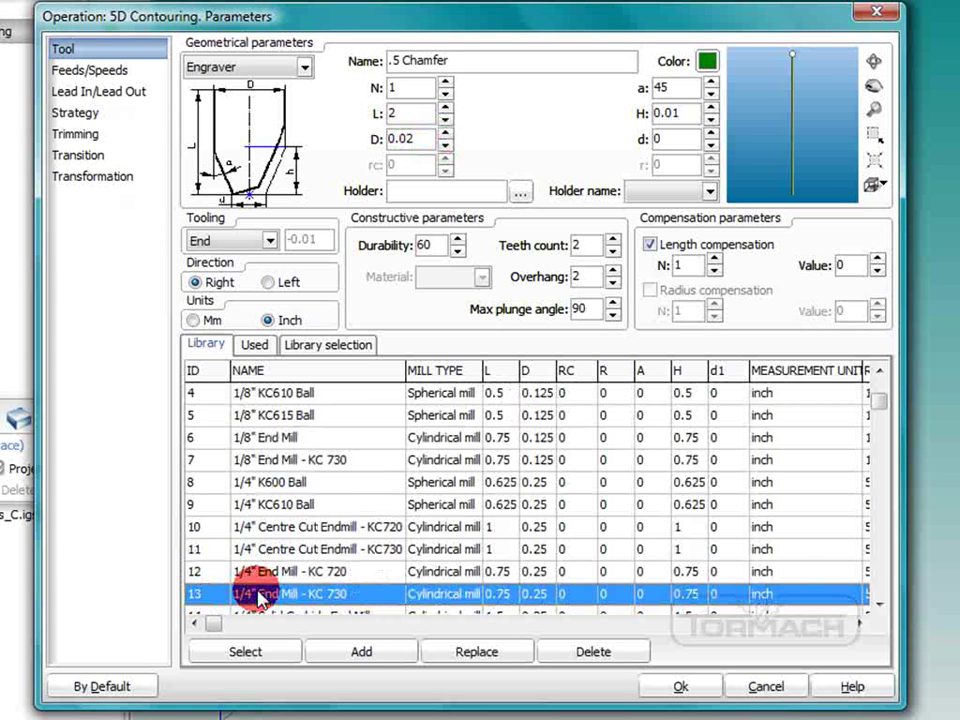
pyautogui.doubleClick(272, 485)
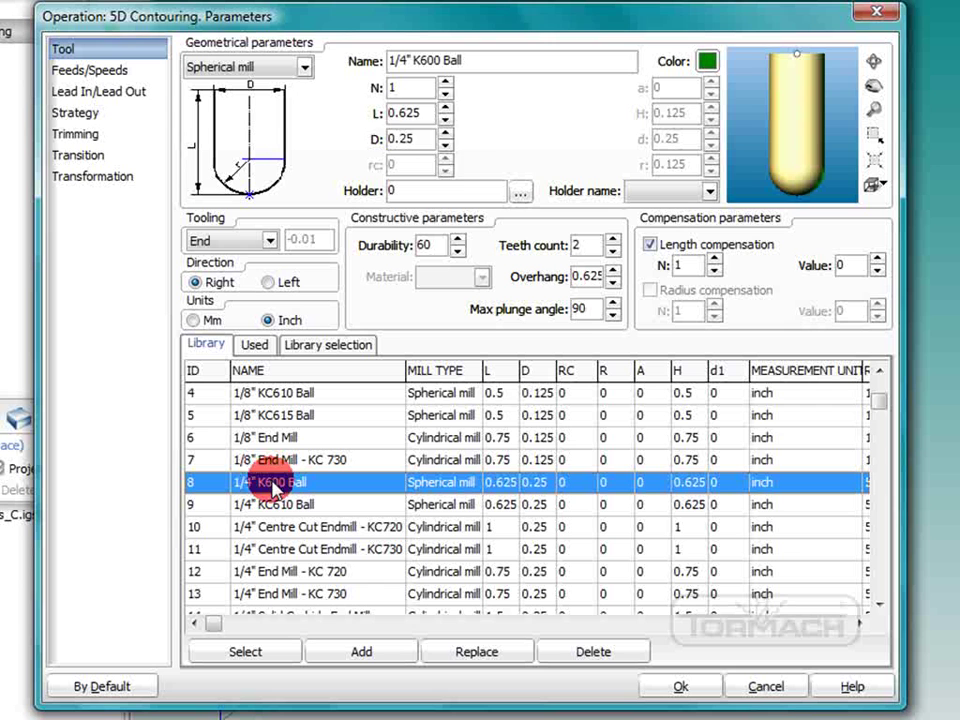
# Set the ball mill's diameter to 0.2 inch and its length to 2 inches.
pyautogui.click(443, 147)
pyautogui.click(422, 113)
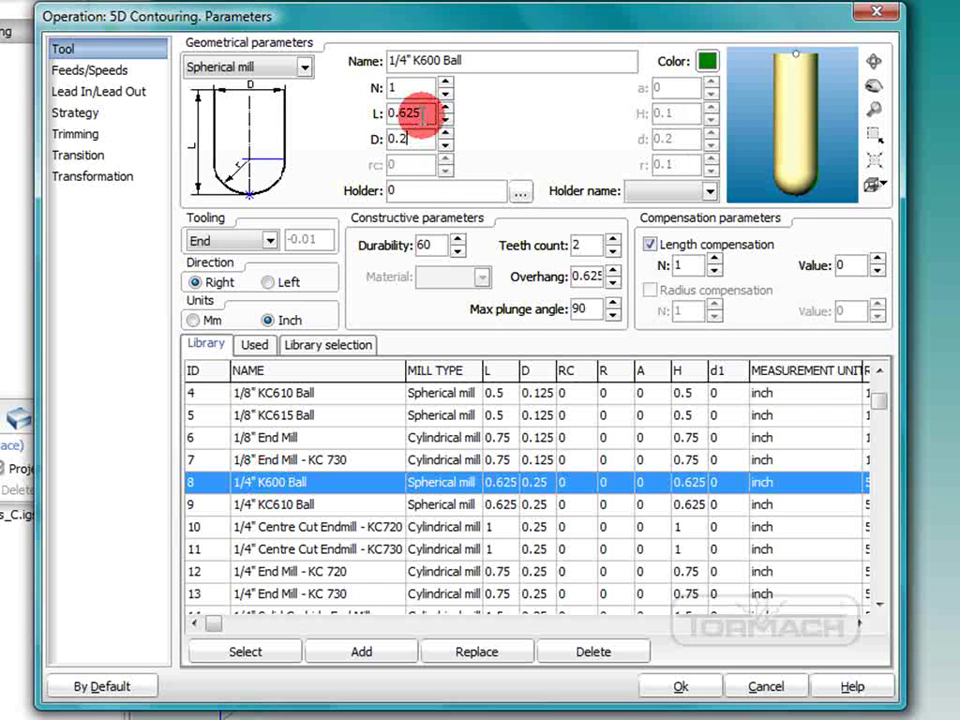
pyautogui.moveTo(422, 113); pyautogui.dragTo(372, 124)
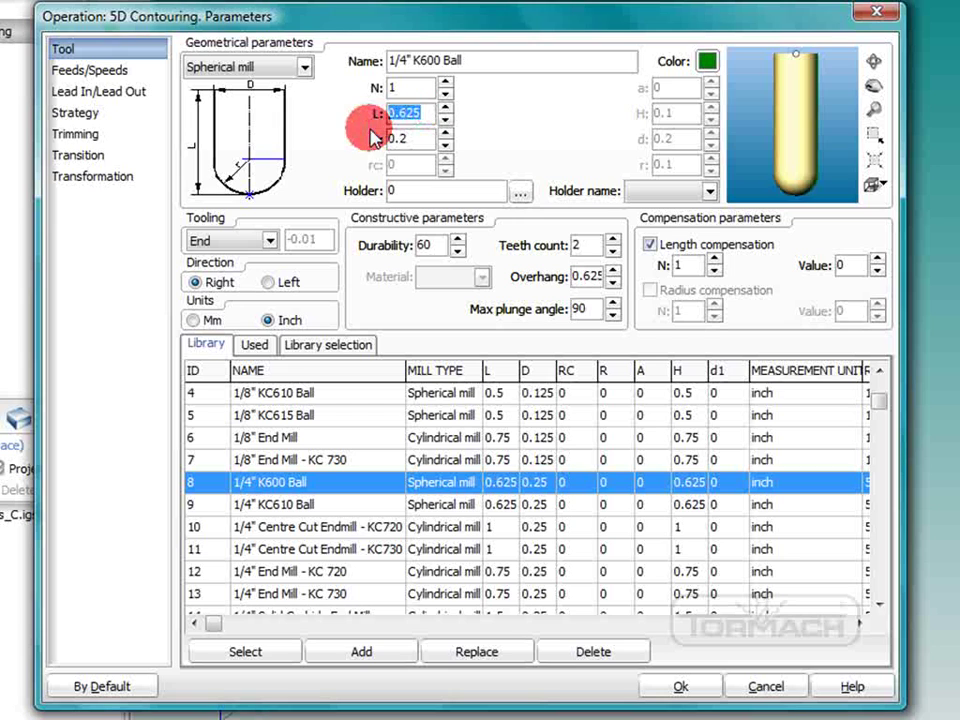
pyautogui.write('2')
# Review the feeds, lead-in/lead-out and strategy settings, accept the parameters, and calculate the 5D Contouring toolpath.
pyautogui.click(96, 70)
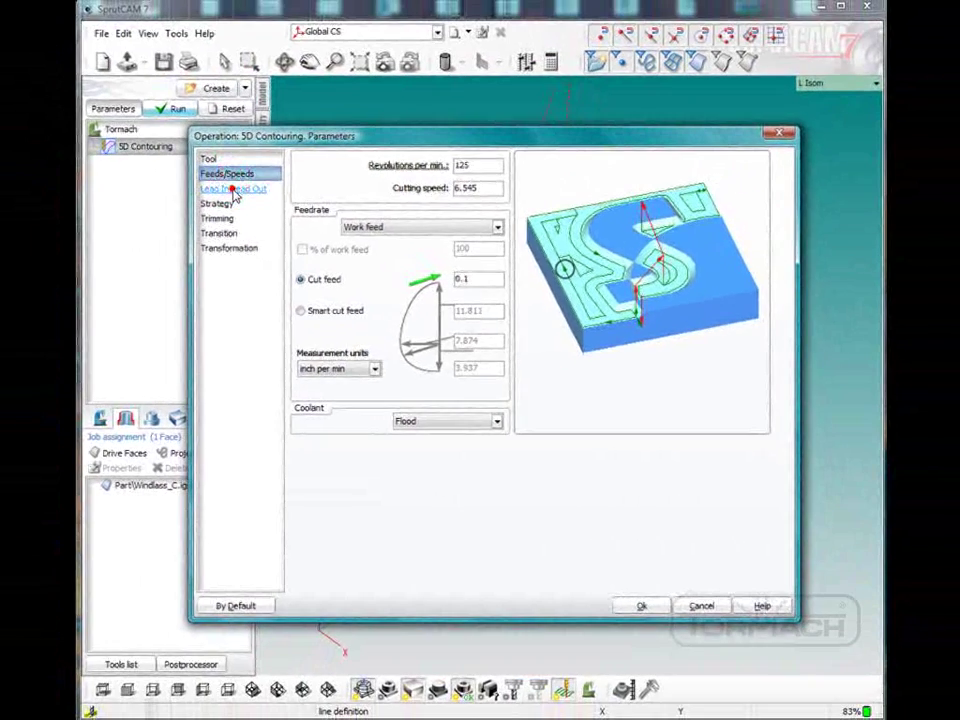
pyautogui.click(99, 92)
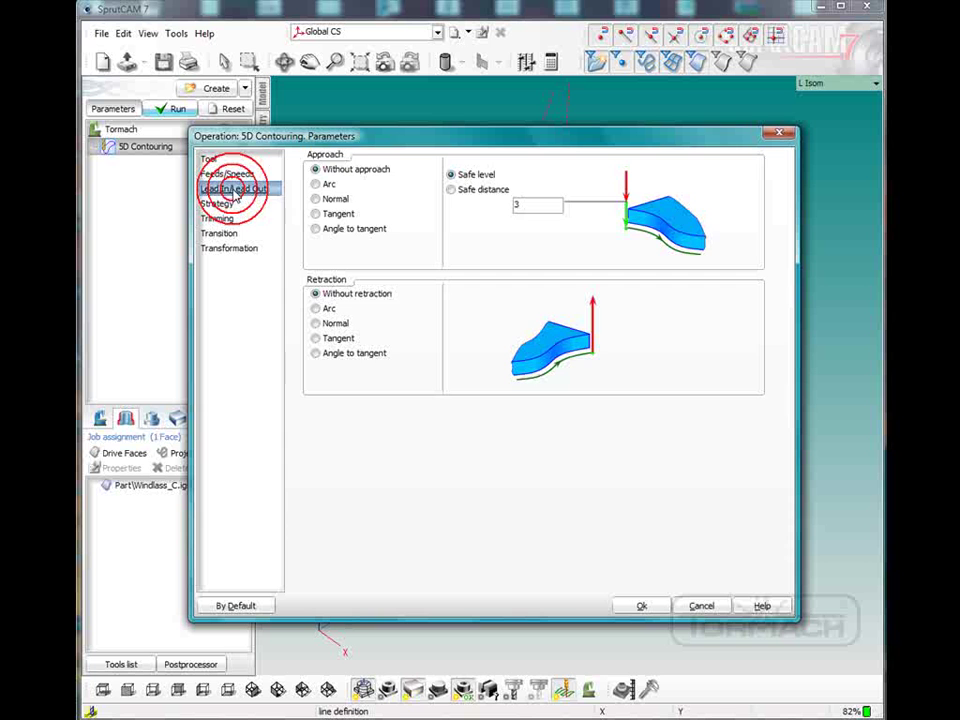
pyautogui.click(224, 204)
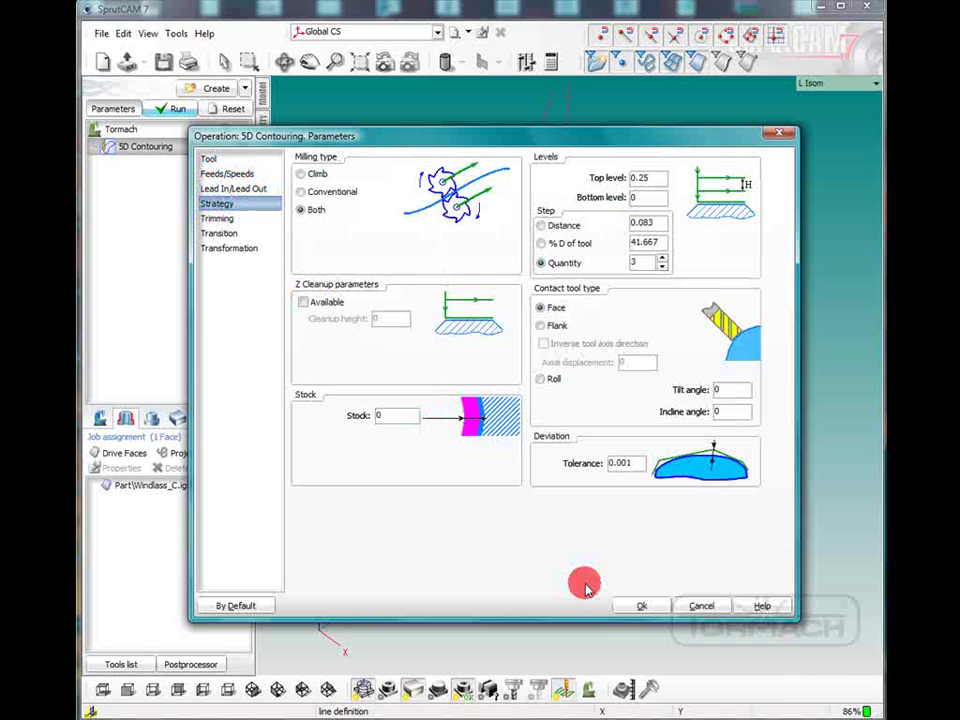
pyautogui.click(626, 605)
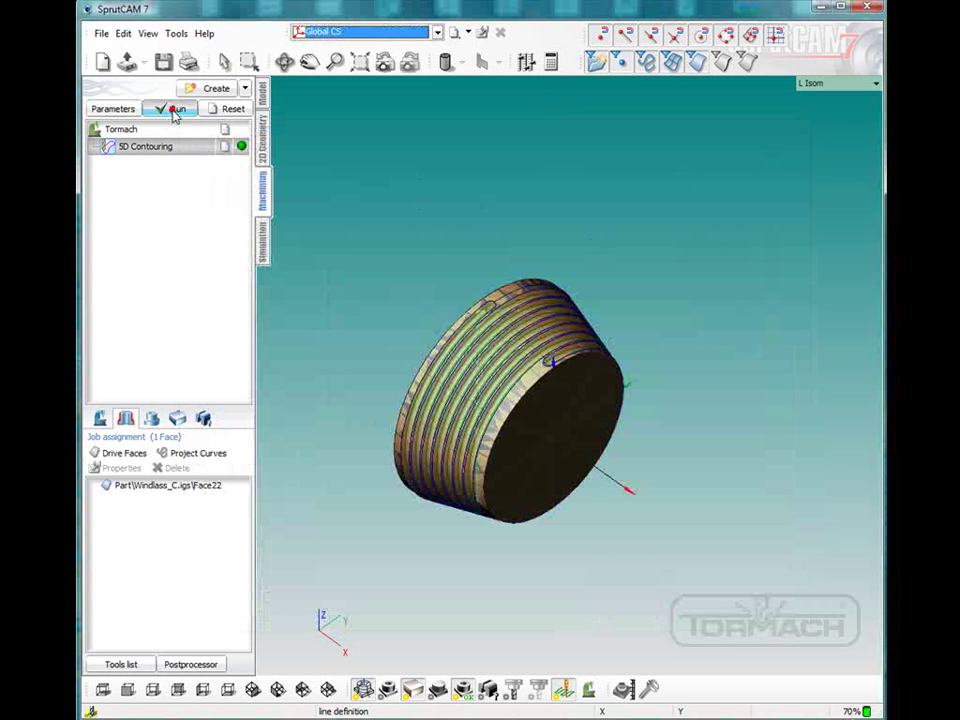
pyautogui.click(175, 110)
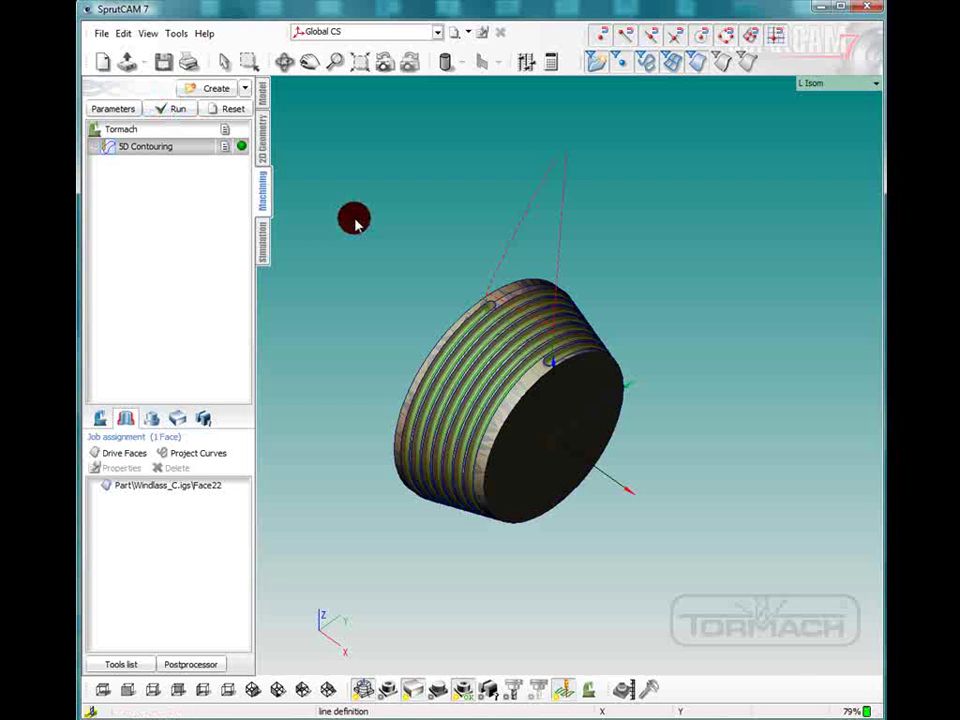
# Start the machining simulation of the 5D Contouring operation with the windlass and rotary table in view.
pyautogui.click(263, 245)
pyautogui.scroll(-1, 348, 331)
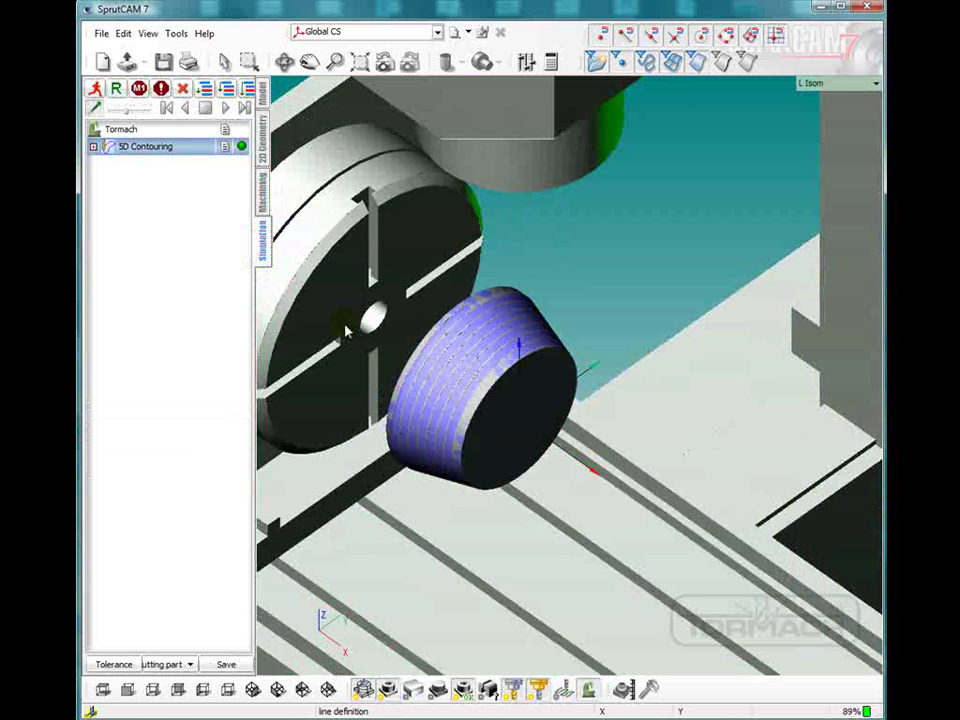
pyautogui.moveTo(361, 333); pyautogui.dragTo(361, 306, button='right')
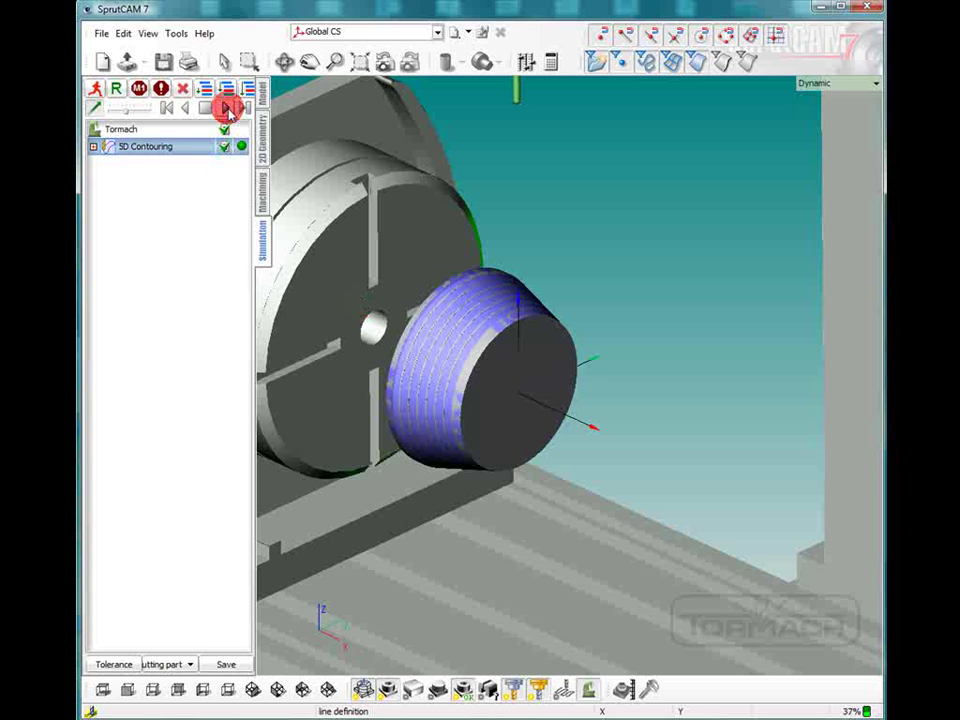
pyautogui.click(225, 108)
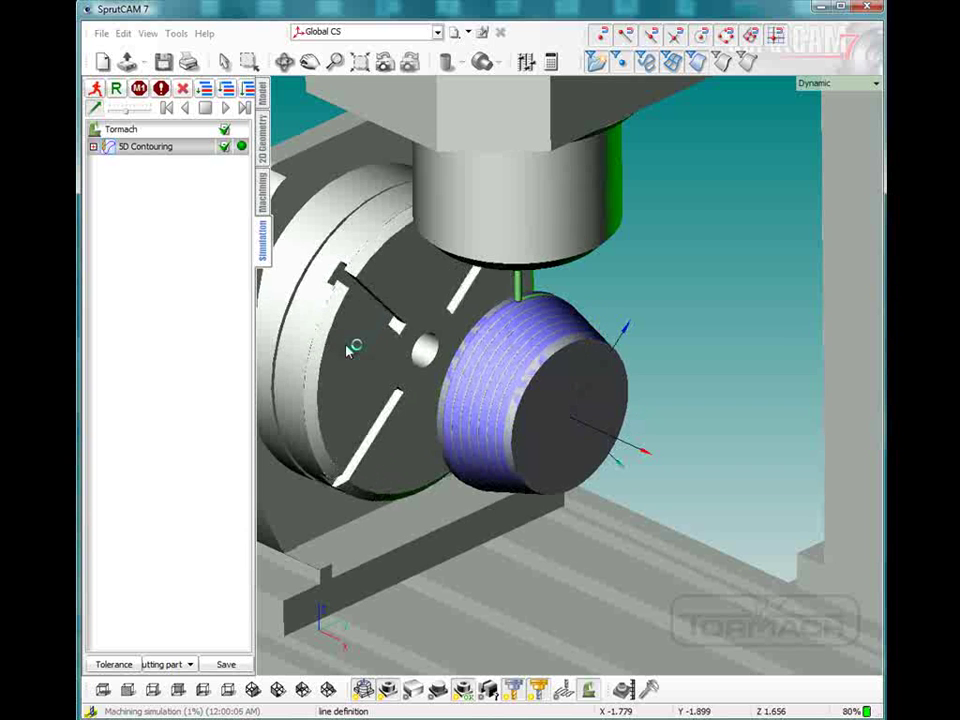
# Raise the simulation's playback speed and toggle its fast-run mode.
pyautogui.moveTo(127, 110); pyautogui.dragTo(147, 111)
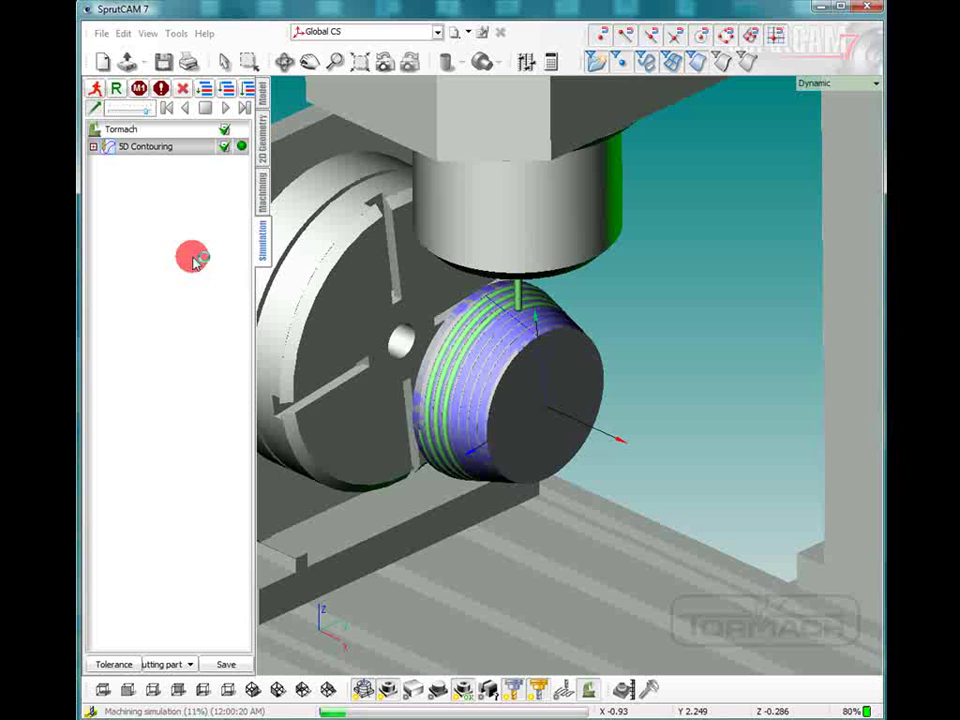
pyautogui.click(96, 89)
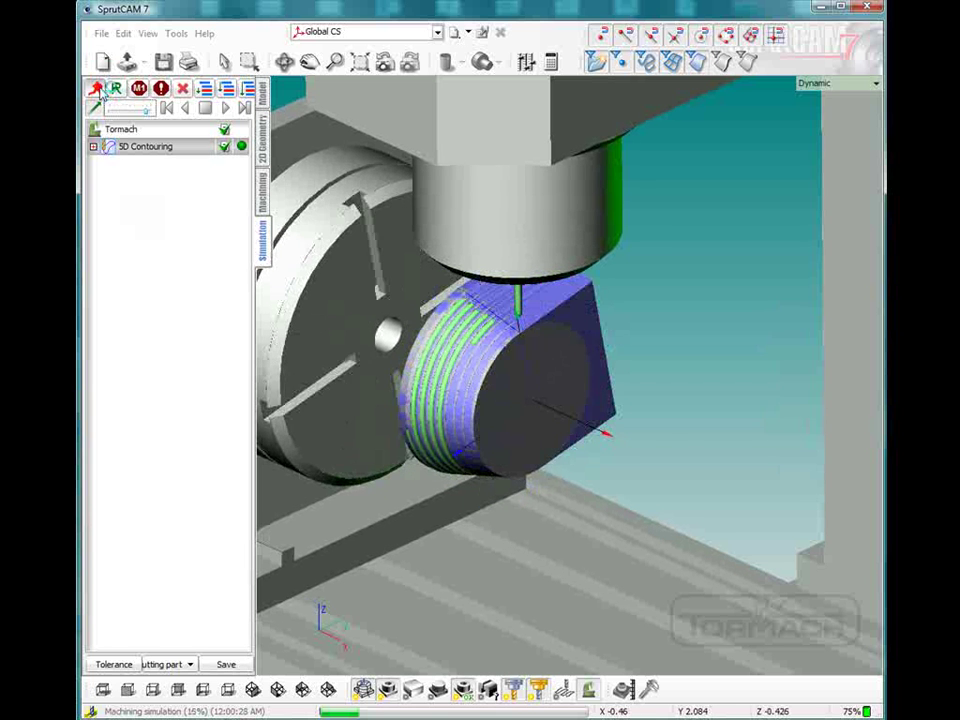
pyautogui.click(97, 90)
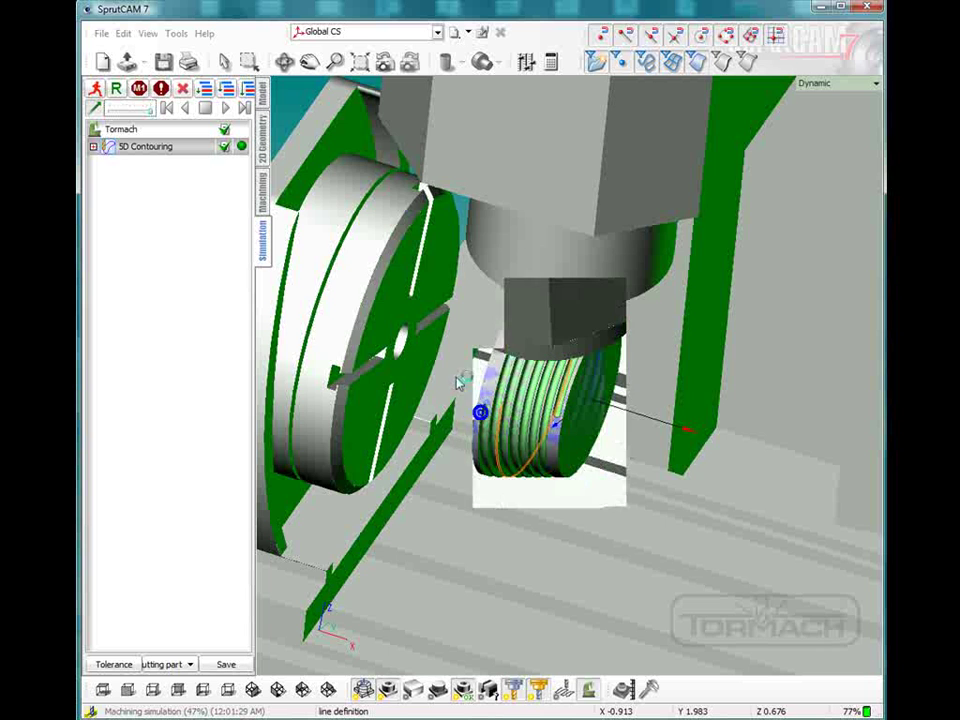
# Hide the machine model during the simulation and examine the helical groove being cut on the windlass from different angles.
pyautogui.moveTo(457, 382); pyautogui.dragTo(468, 380, button='middle')
pyautogui.click(477, 697)
pyautogui.click(585, 690)
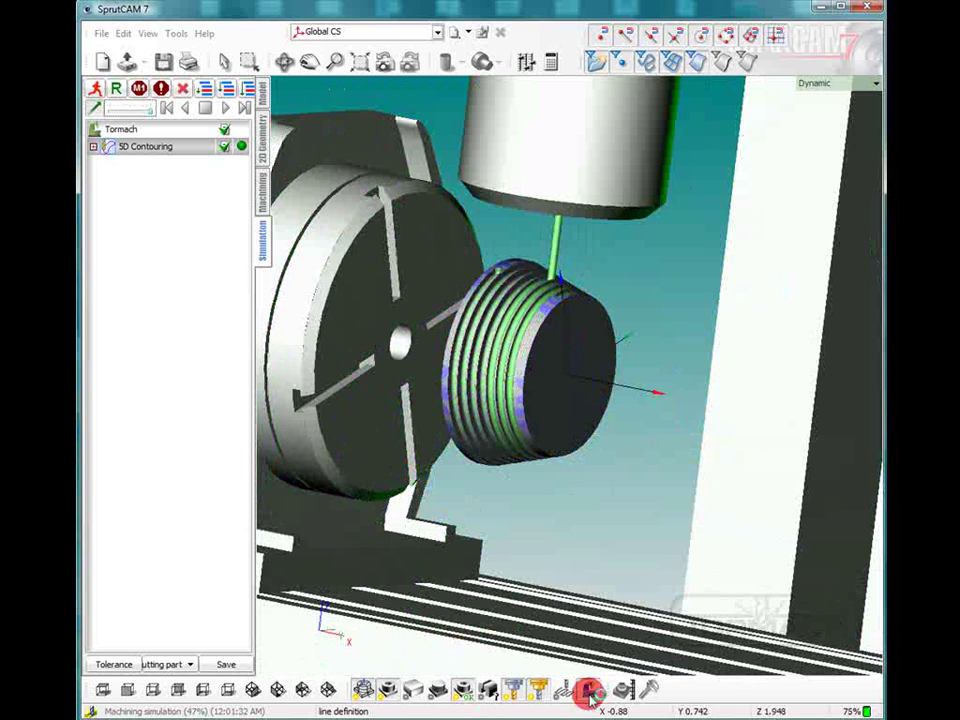
pyautogui.click(497, 373)
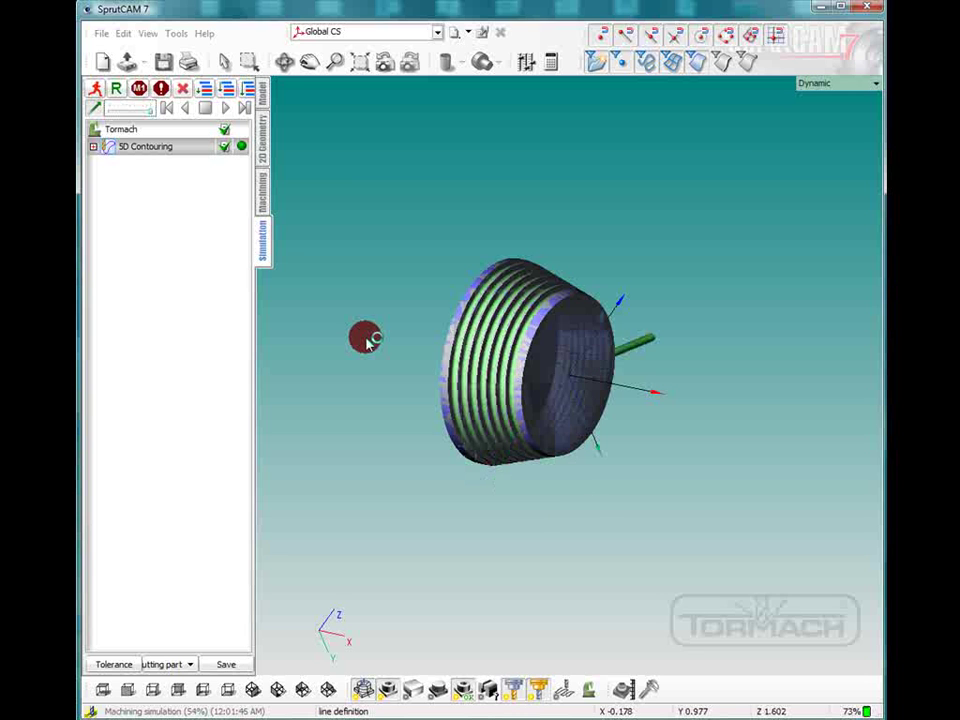
pyautogui.moveTo(557, 387)
pyautogui.mouseDown(button='middle')
pyautogui.moveTo(602, 375)
pyautogui.moveTo(619, 388)
pyautogui.moveTo(635, 429)
pyautogui.moveTo(615, 424)
pyautogui.moveTo(626, 409)
pyautogui.moveTo(562, 345)
pyautogui.moveTo(574, 339)
pyautogui.moveTo(444, 347)
pyautogui.moveTo(476, 332)
pyautogui.moveTo(466, 341)
pyautogui.mouseUp(button='middle')
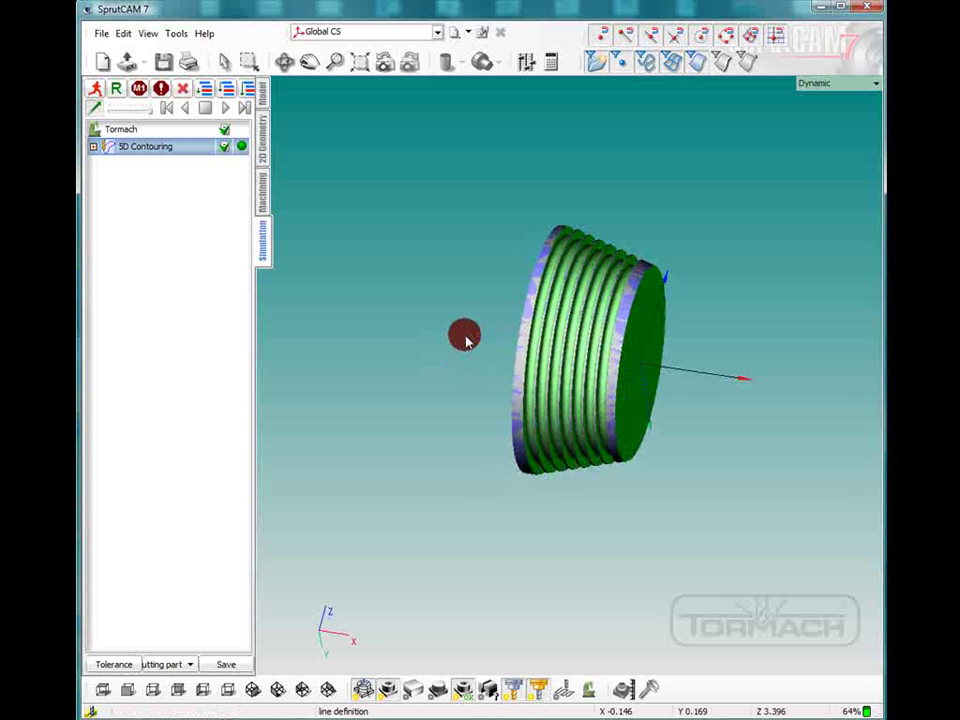